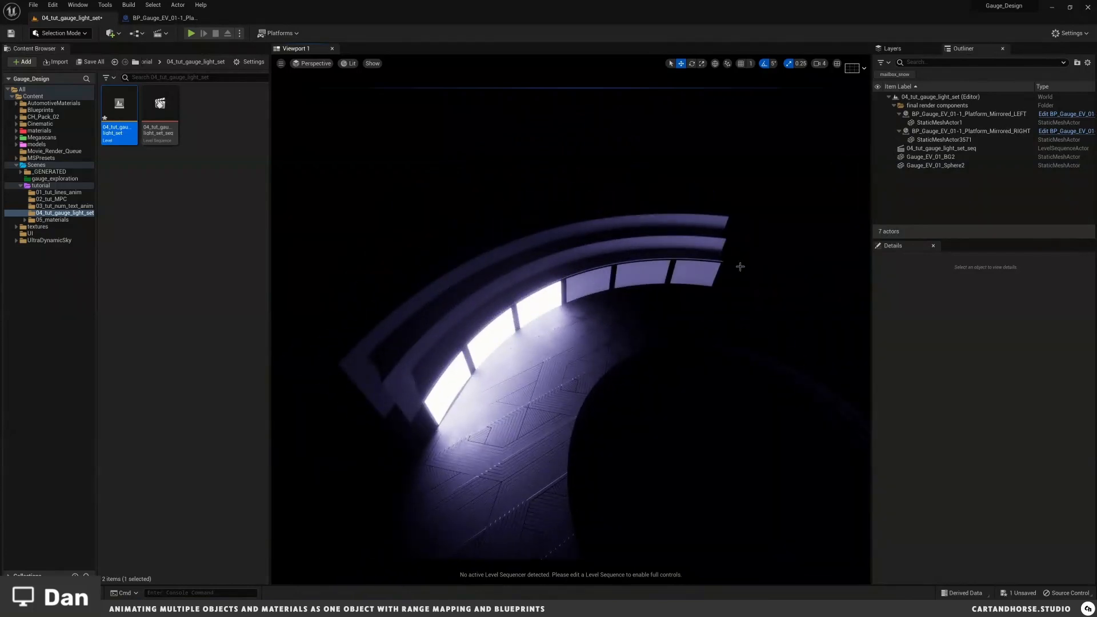
Step: Set the left mirrored platform's Light Gauge Completion to 0 and deselect the platform
{"action": "left_click_drag", "start_coordinate": [534, 316], "coordinate": [509, 249], "text": "alt"}
{"action": "left_click", "coordinate": [508, 248]}
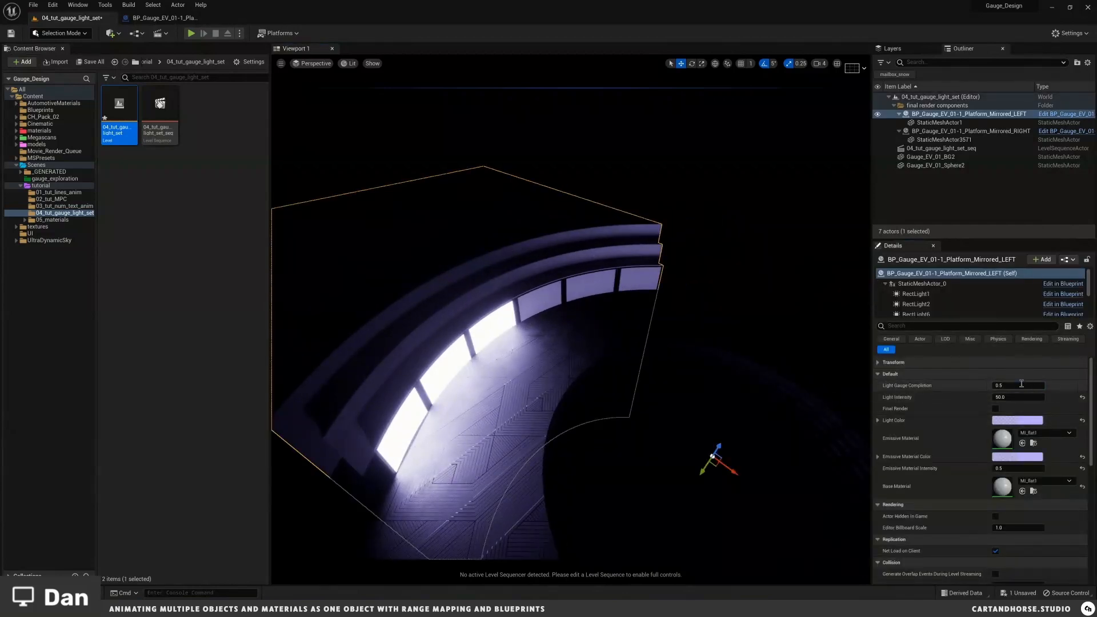
{"action": "type", "text": "0"}
{"action": "key", "text": "Return"}
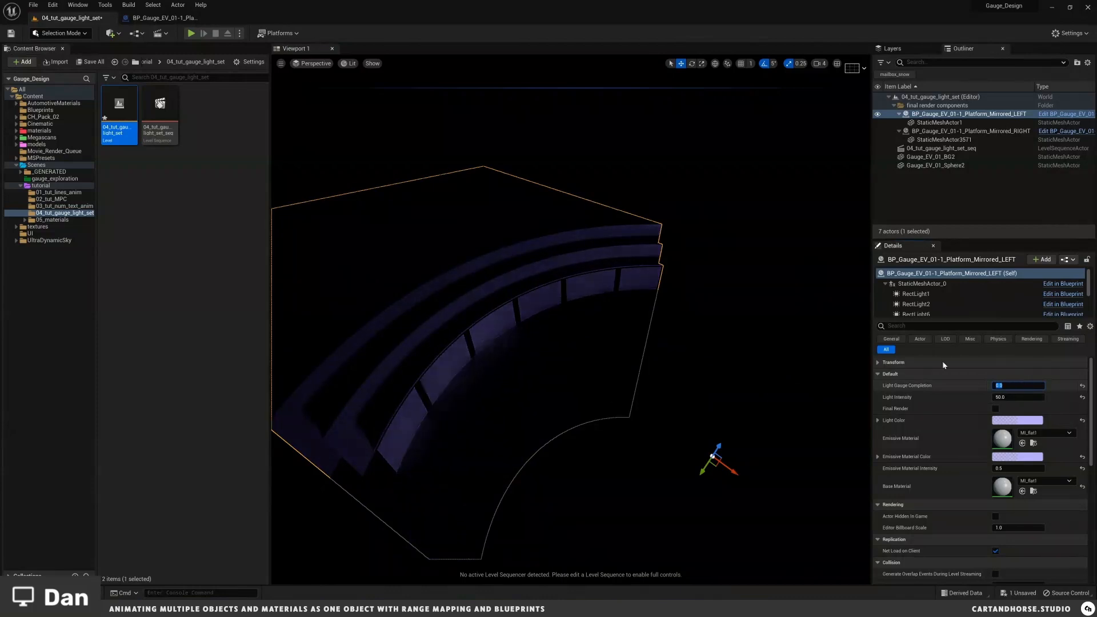
{"action": "key", "text": "Escape"}
Step: Examine the left and right gauge platforms from several angles, with the editor icons of their lights shown
{"action": "mouse_move", "coordinate": [645, 370]}
{"action": "left_mouse_down", "text": "alt"}
{"action": "mouse_move", "coordinate": [634, 361]}
{"action": "mouse_move", "coordinate": [645, 359]}
{"action": "left_mouse_up", "text": "alt"}
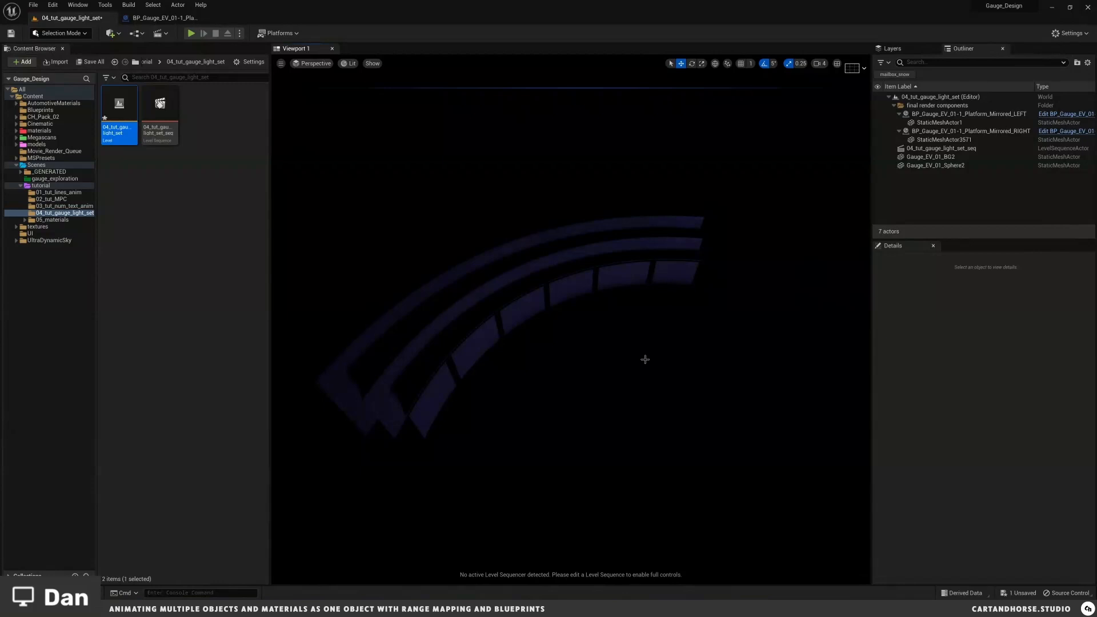
{"action": "left_click_drag", "start_coordinate": [627, 348], "coordinate": [833, 362], "text": "alt"}
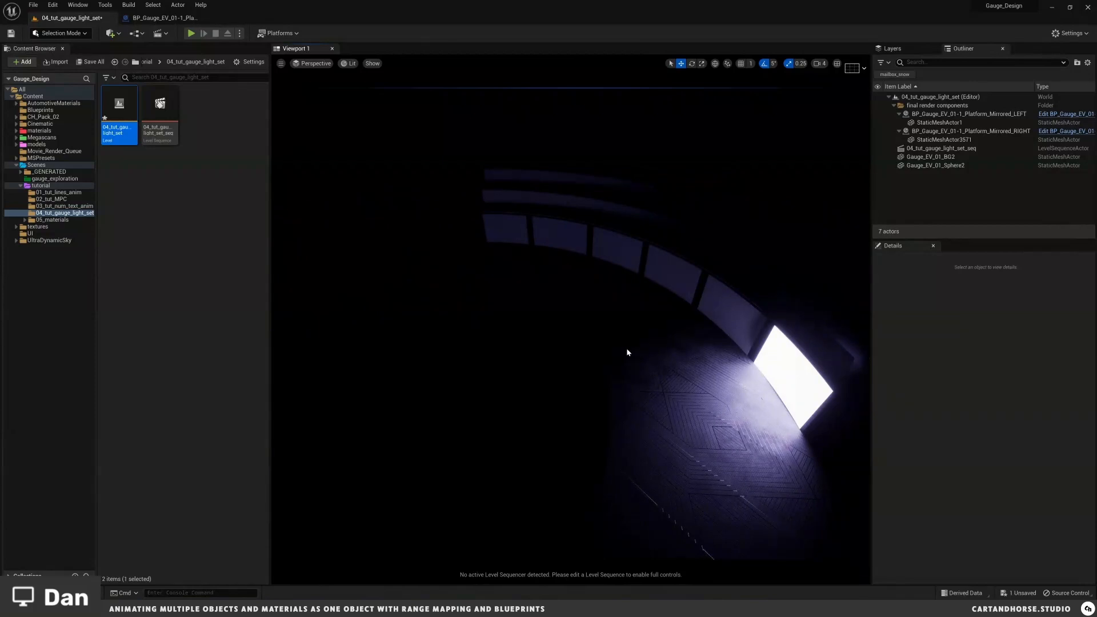
{"action": "left_click_drag", "start_coordinate": [668, 352], "coordinate": [644, 333], "text": "alt"}
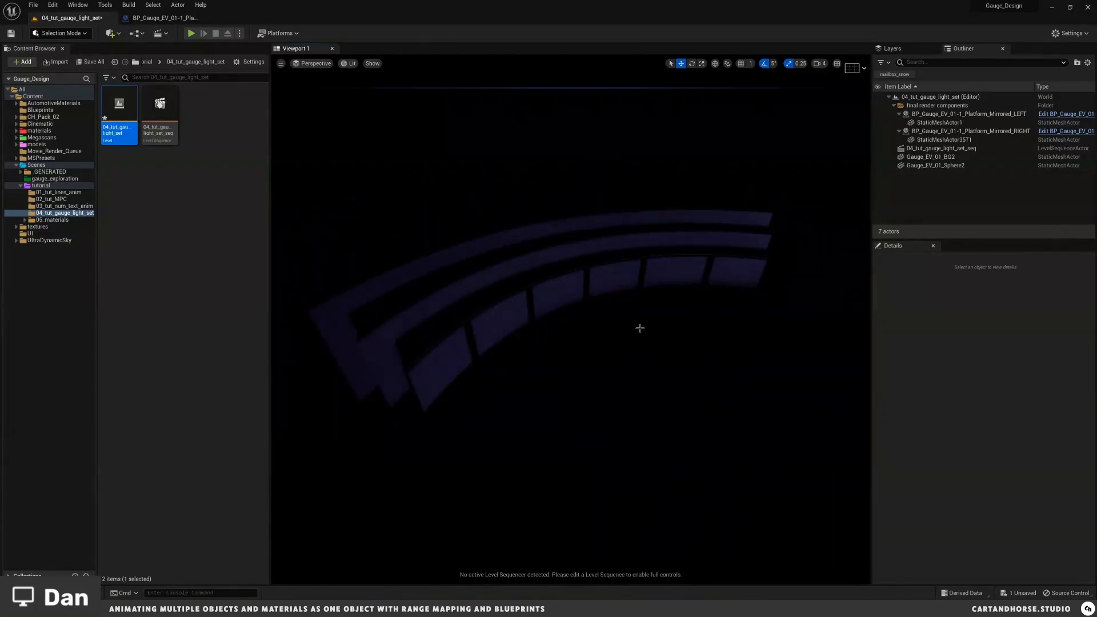
{"action": "mouse_move", "coordinate": [573, 289]}
{"action": "left_mouse_down", "text": "alt"}
{"action": "mouse_move", "coordinate": [639, 276]}
{"action": "mouse_move", "coordinate": [571, 290]}
{"action": "left_mouse_up", "text": "alt"}
{"action": "scroll", "coordinate": [639, 277], "scroll_direction": "down", "scroll_amount": 3}
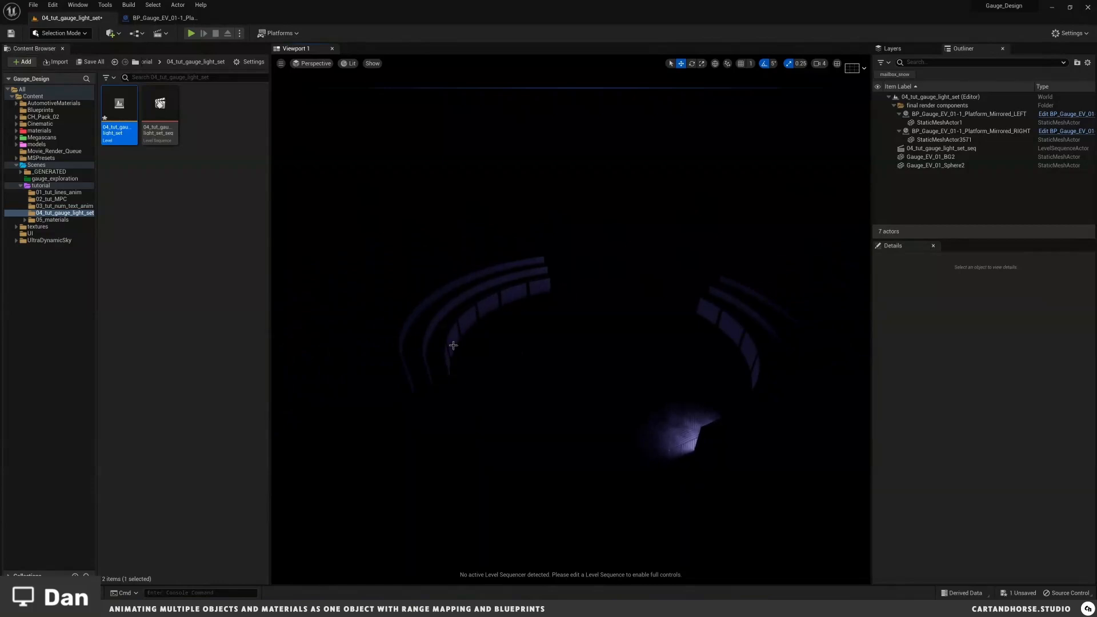
{"action": "left_click_drag", "start_coordinate": [562, 307], "coordinate": [539, 289], "text": "alt"}
{"action": "scroll", "coordinate": [540, 289], "scroll_direction": "up", "scroll_amount": 3}
{"action": "key", "text": "g"}
{"action": "left_click_drag", "start_coordinate": [587, 346], "coordinate": [581, 338], "text": "alt"}
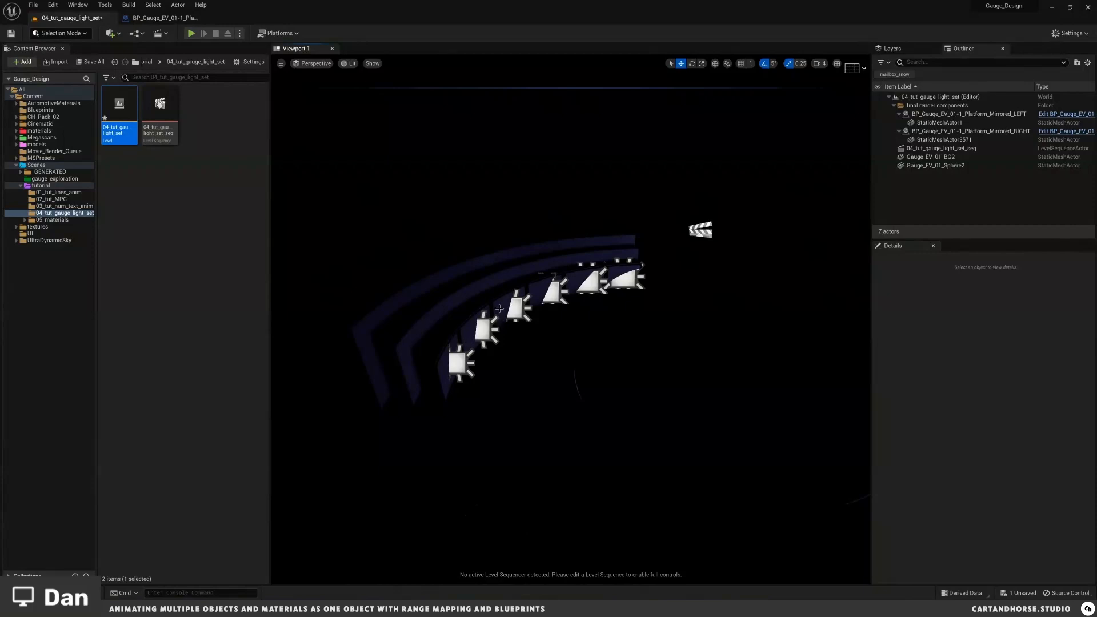
{"action": "right_click_drag", "start_coordinate": [501, 312], "coordinate": [517, 328]}
Step: Select the left mirrored platform, hide the editor icons and raise its Light Gauge Completion to about 0.55
{"action": "left_click", "coordinate": [966, 113]}
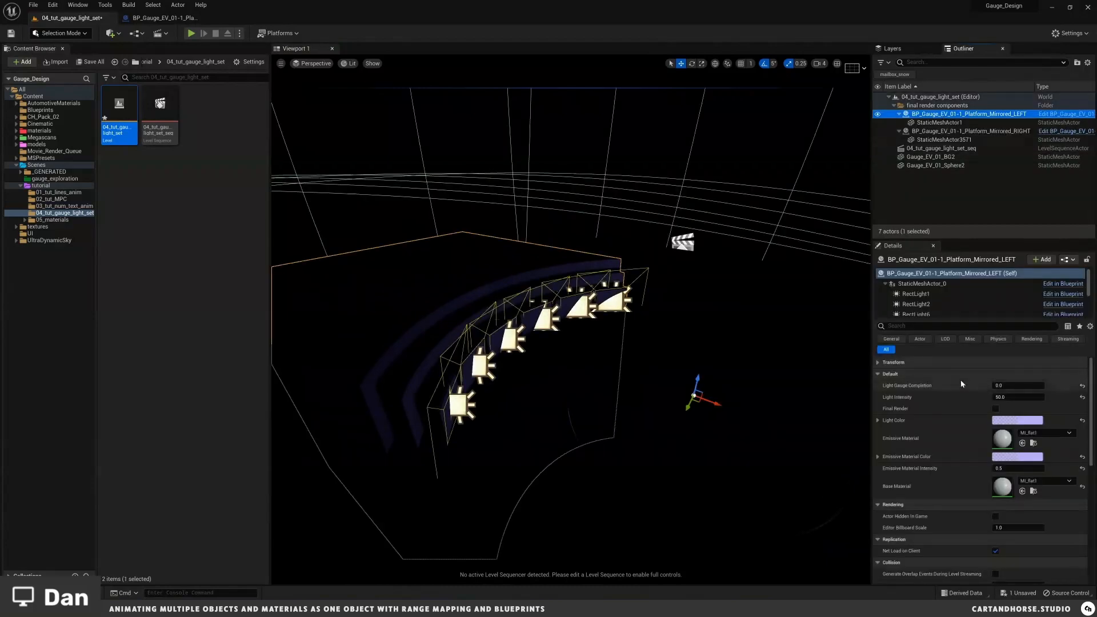
{"action": "right_click_drag", "start_coordinate": [674, 362], "coordinate": [649, 366]}
{"action": "key", "text": "g"}
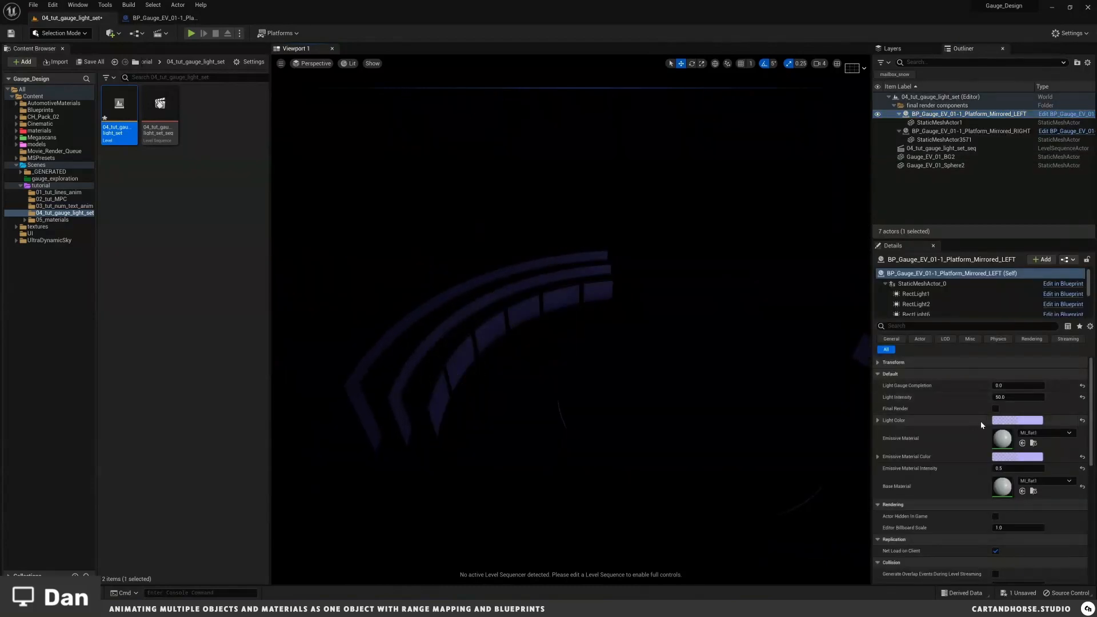
{"action": "left_click_drag", "start_coordinate": [1003, 386], "coordinate": [1040, 388]}
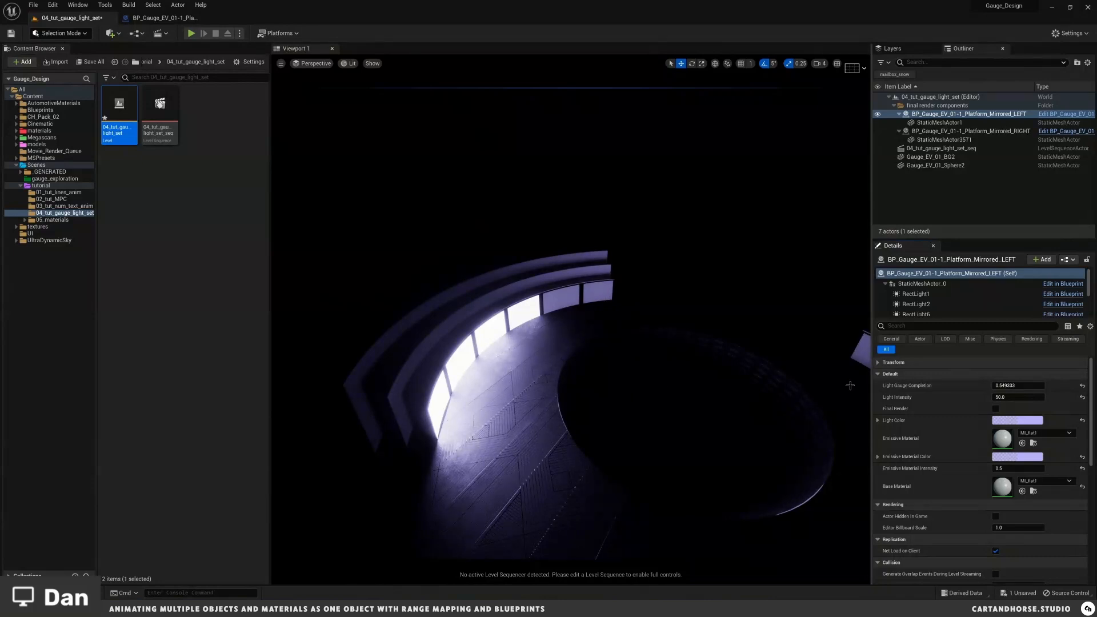
Step: Inspect both lit platforms, scrub the left platform's Light Gauge Completion upward and set it to 1
{"action": "right_click_drag", "start_coordinate": [683, 359], "coordinate": [673, 360]}
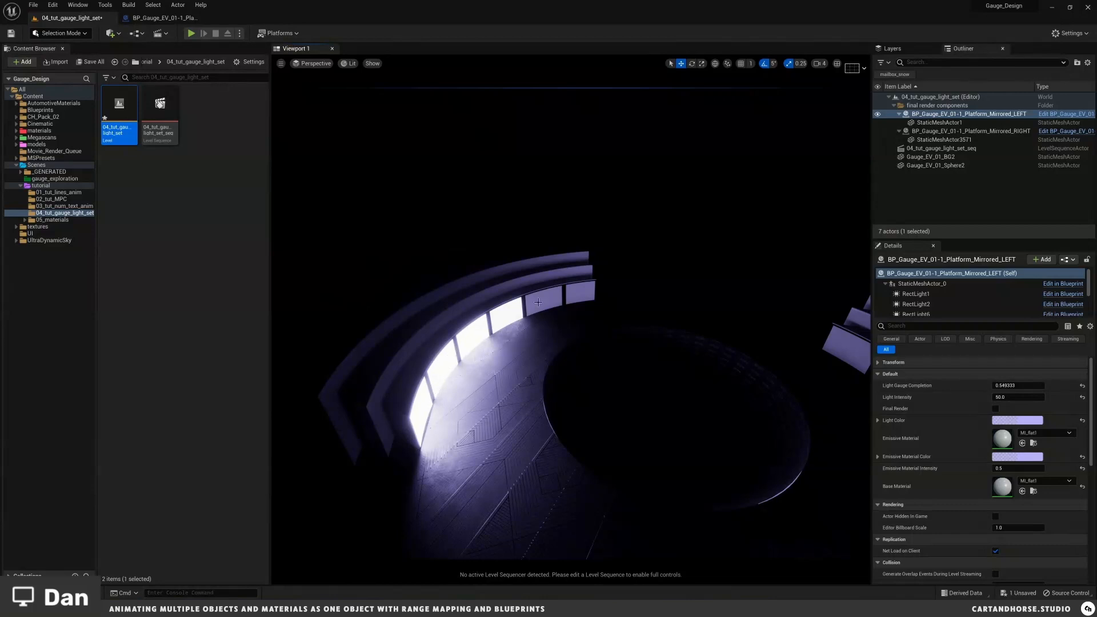
{"action": "right_click_drag", "start_coordinate": [457, 335], "coordinate": [567, 345]}
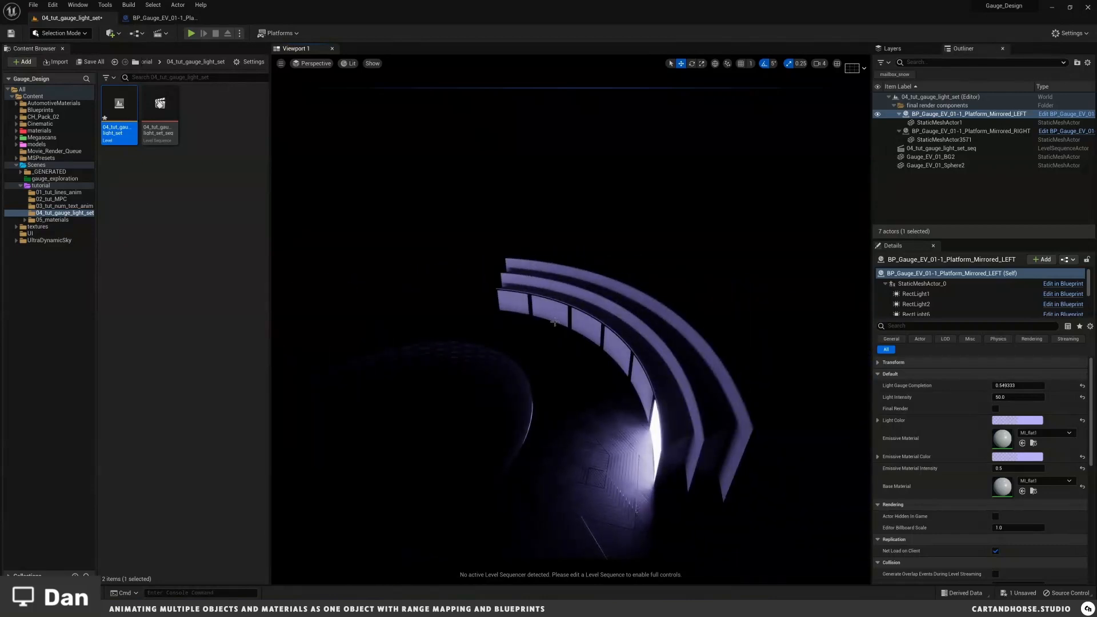
{"action": "right_click_drag", "start_coordinate": [633, 381], "coordinate": [639, 381]}
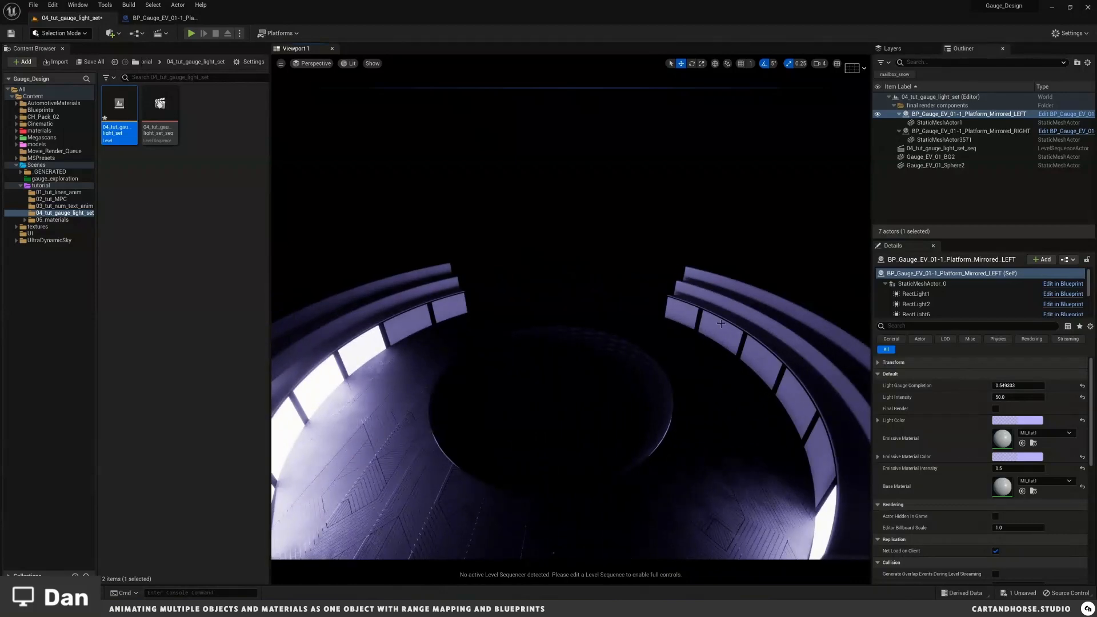
{"action": "mouse_move", "coordinate": [769, 364]}
{"action": "right_mouse_down"}
{"action": "mouse_move", "coordinate": [748, 372]}
{"action": "mouse_move", "coordinate": [769, 364]}
{"action": "right_mouse_up"}
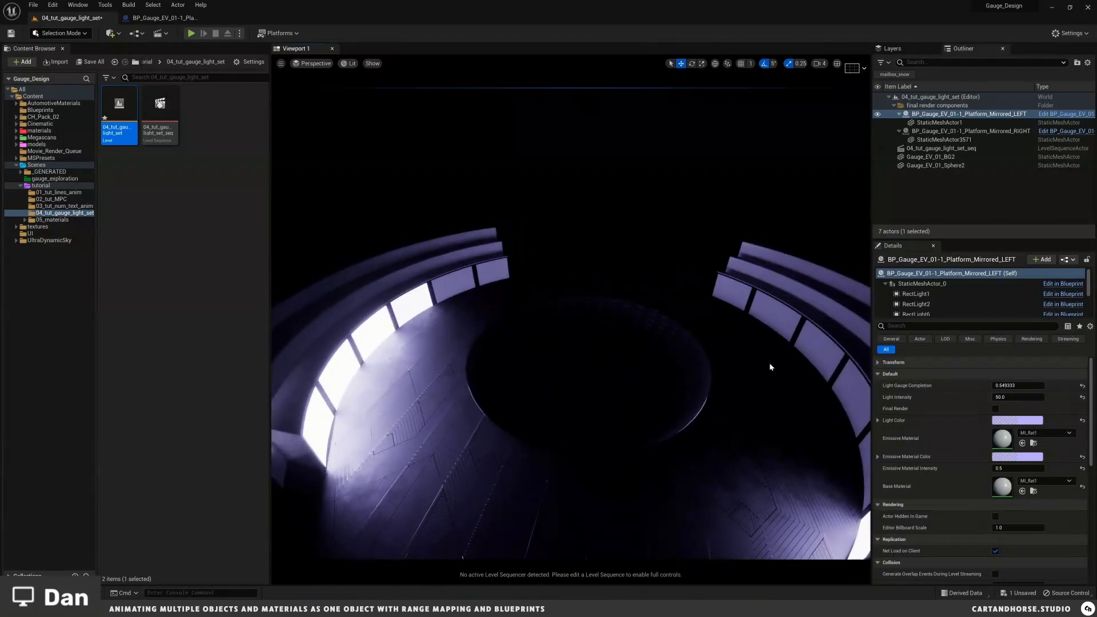
{"action": "left_click_drag", "start_coordinate": [1013, 386], "coordinate": [1047, 389]}
{"action": "left_click", "coordinate": [1019, 386]}
{"action": "type", "text": "1"}
{"action": "key", "text": "Return"}
Step: Reset the left platform's Light Gauge Completion to 0
{"action": "right_click_drag", "start_coordinate": [459, 346], "coordinate": [434, 346]}
{"action": "left_click", "coordinate": [1013, 388]}
{"action": "type", "text": "0"}
{"action": "key", "text": "Return"}
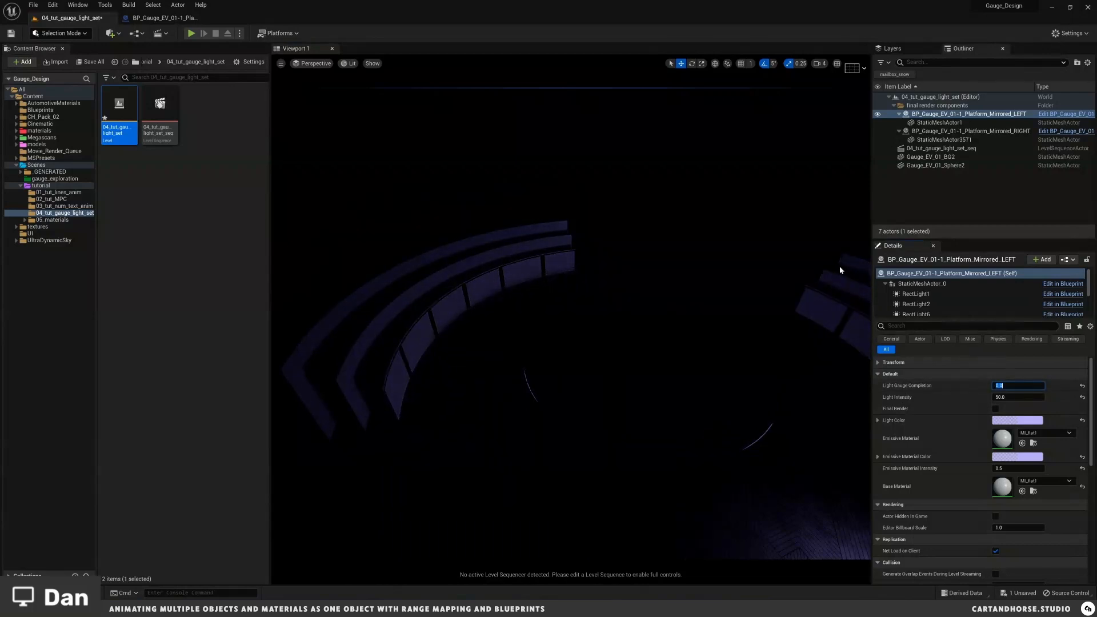
Step: Raise the left platform's Light Gauge Completion to about 0.56 and inspect the lit panels
{"action": "right_click_drag", "start_coordinate": [674, 259], "coordinate": [689, 266]}
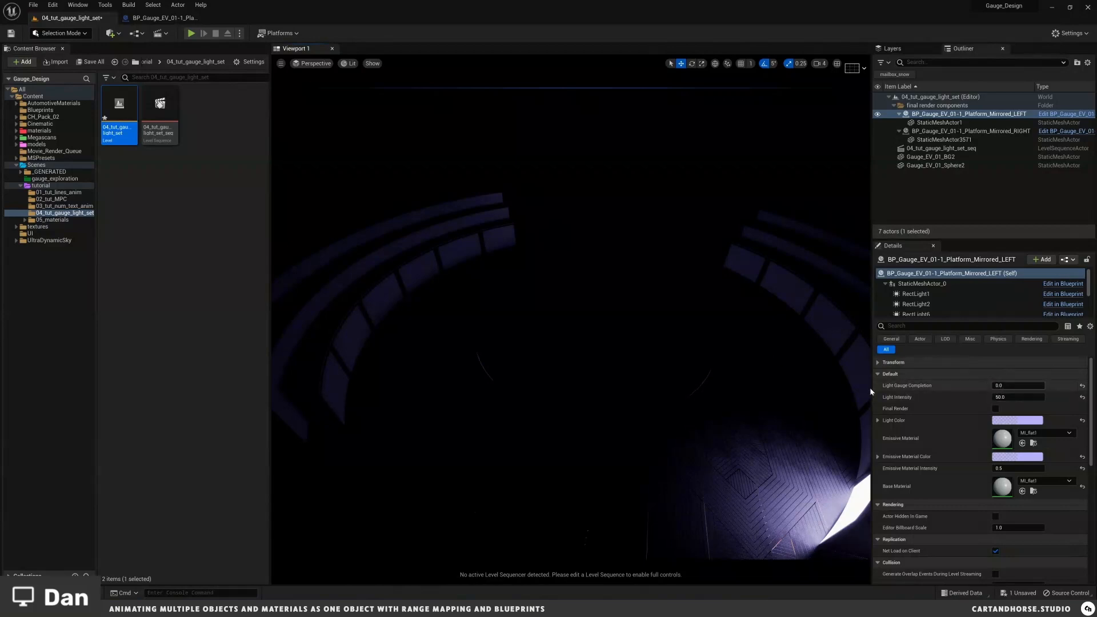
{"action": "mouse_move", "coordinate": [1038, 382]}
{"action": "left_mouse_down"}
{"action": "mouse_move", "coordinate": [1018, 391]}
{"action": "mouse_move", "coordinate": [1057, 385]}
{"action": "mouse_move", "coordinate": [1005, 391]}
{"action": "mouse_move", "coordinate": [1035, 386]}
{"action": "left_mouse_up"}
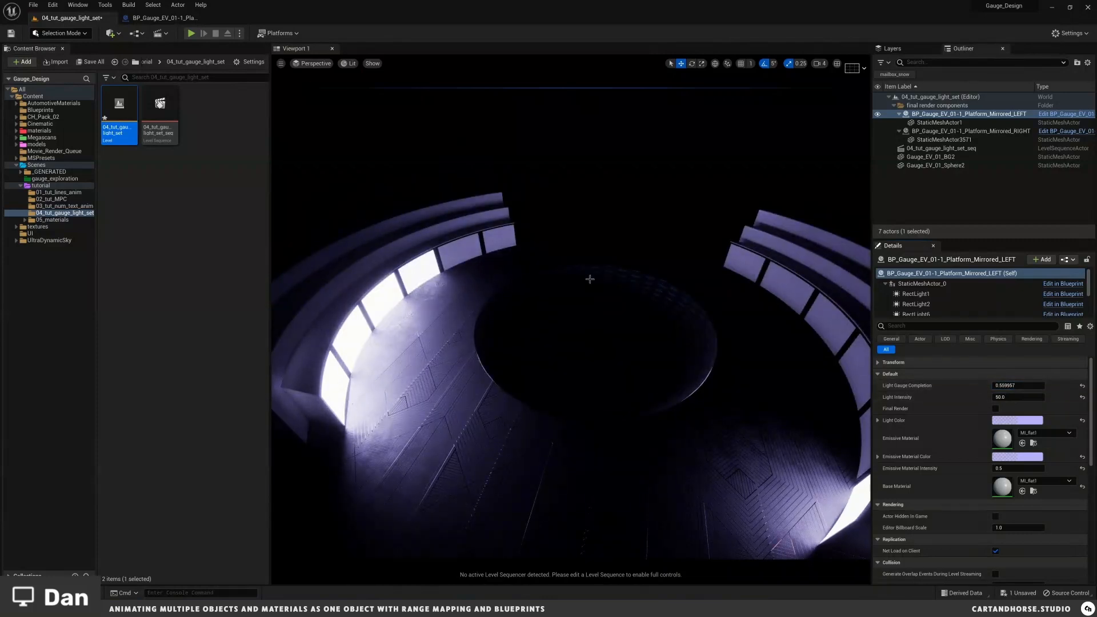
{"action": "mouse_move", "coordinate": [444, 278]}
{"action": "left_mouse_down", "text": "alt"}
{"action": "mouse_move", "coordinate": [508, 292]}
{"action": "mouse_move", "coordinate": [551, 283]}
{"action": "mouse_move", "coordinate": [456, 268]}
{"action": "mouse_move", "coordinate": [458, 286]}
{"action": "mouse_move", "coordinate": [482, 302]}
{"action": "mouse_move", "coordinate": [463, 287]}
{"action": "left_mouse_up", "text": "alt"}
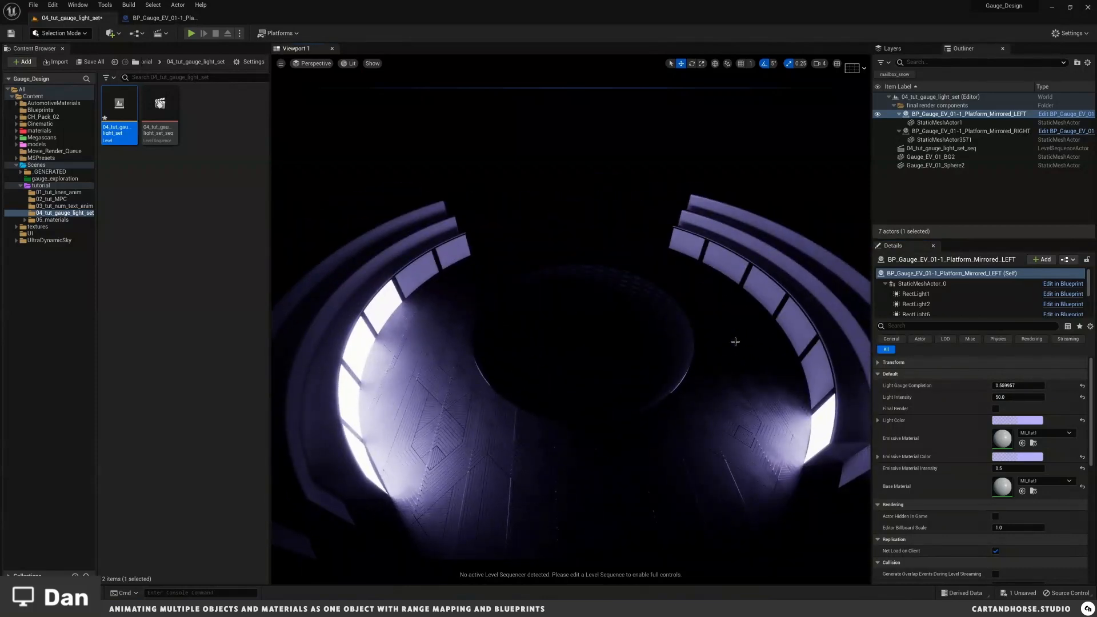
{"action": "left_click", "coordinate": [344, 240]}
{"action": "right_click_drag", "start_coordinate": [531, 251], "coordinate": [467, 259]}
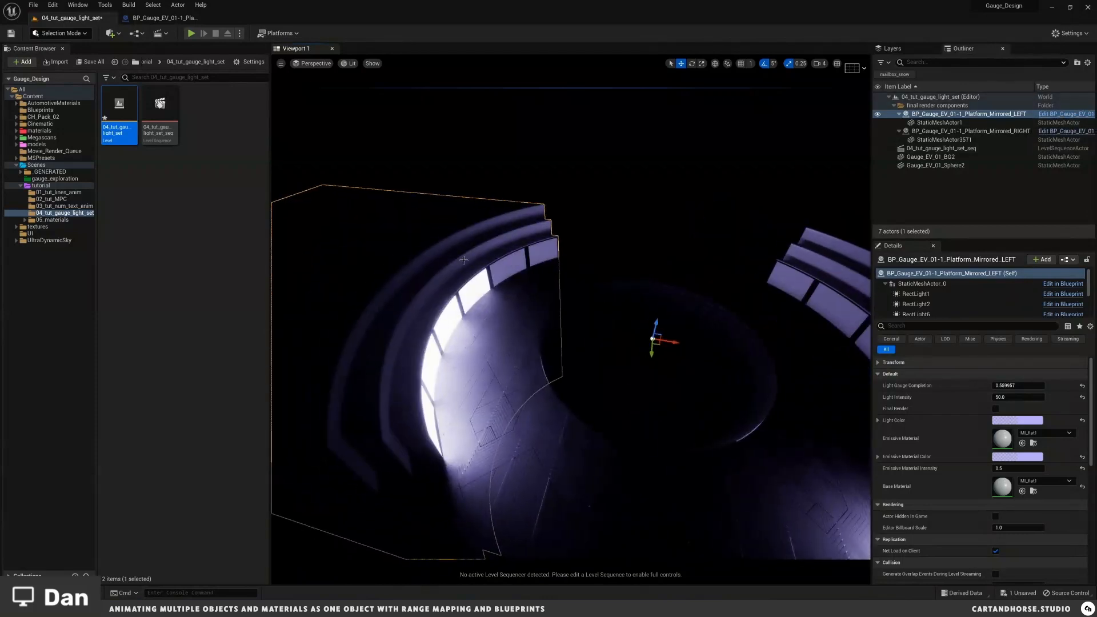
Step: Open the left platform's Blueprint and inspect its rect lights and panel meshes in the 3D preview
{"action": "left_click", "coordinate": [1060, 117]}
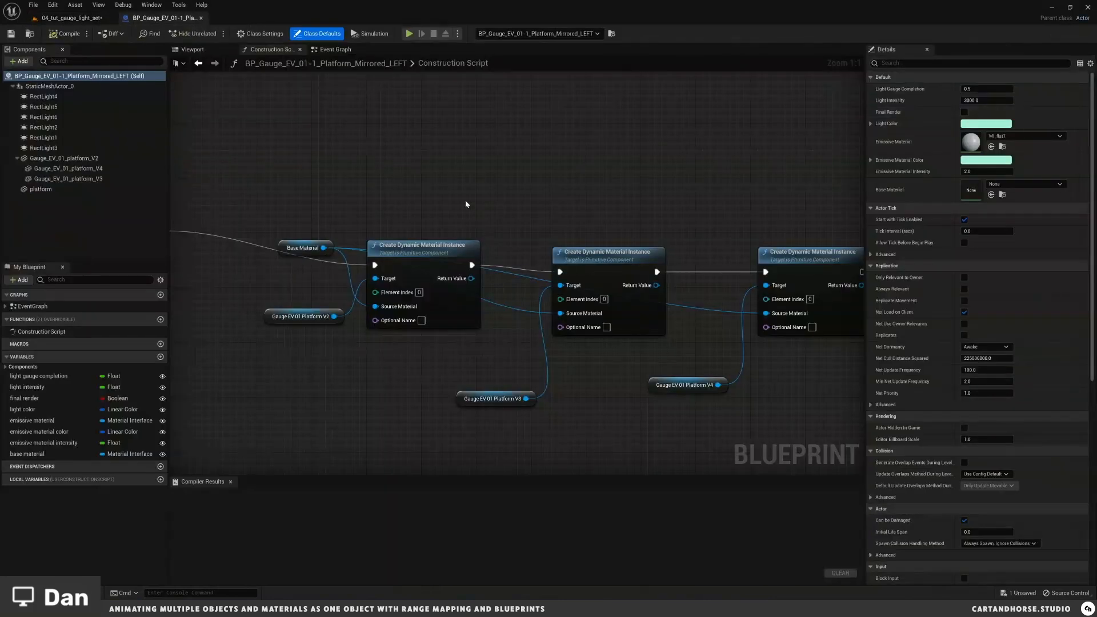
{"action": "left_click", "coordinate": [199, 49]}
{"action": "right_click_drag", "start_coordinate": [470, 281], "coordinate": [492, 288]}
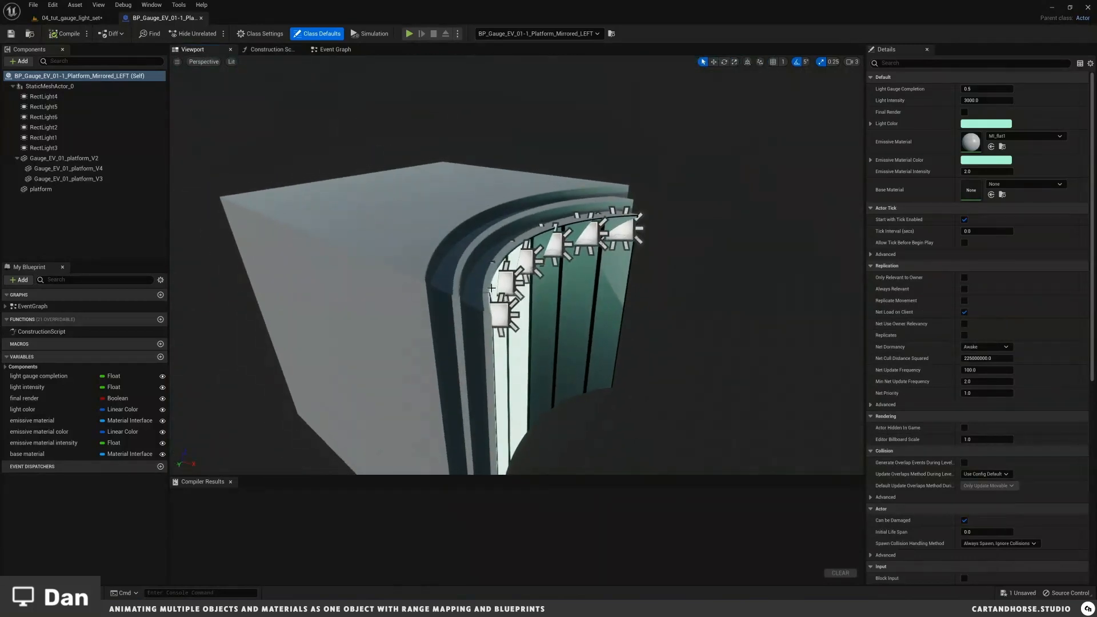
{"action": "right_click_drag", "start_coordinate": [521, 251], "coordinate": [478, 385]}
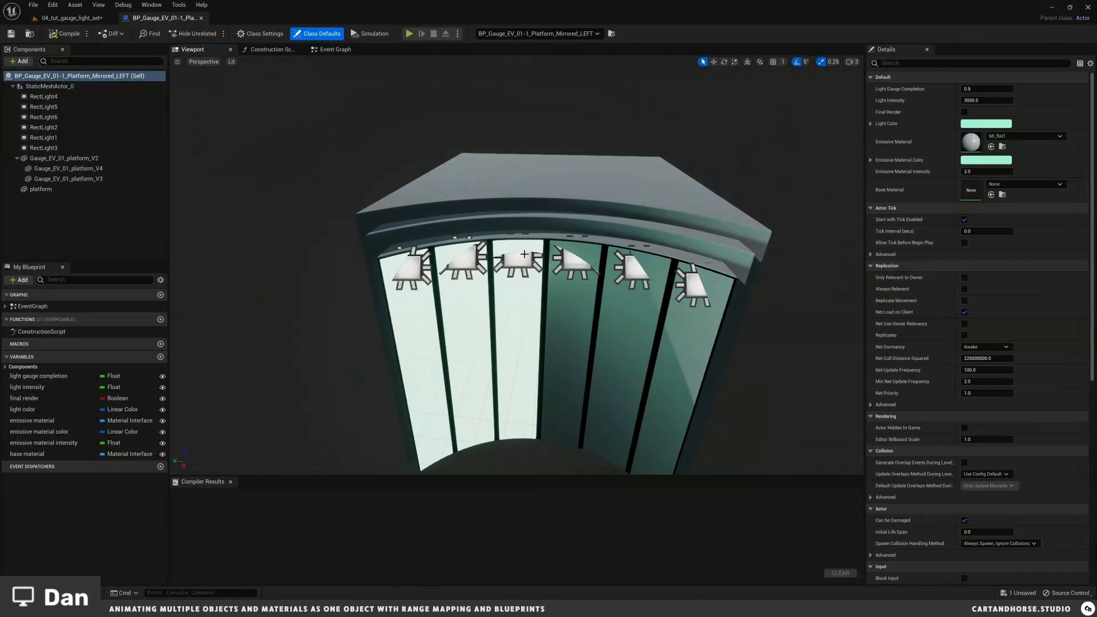
{"action": "right_click_drag", "start_coordinate": [667, 291], "coordinate": [517, 329]}
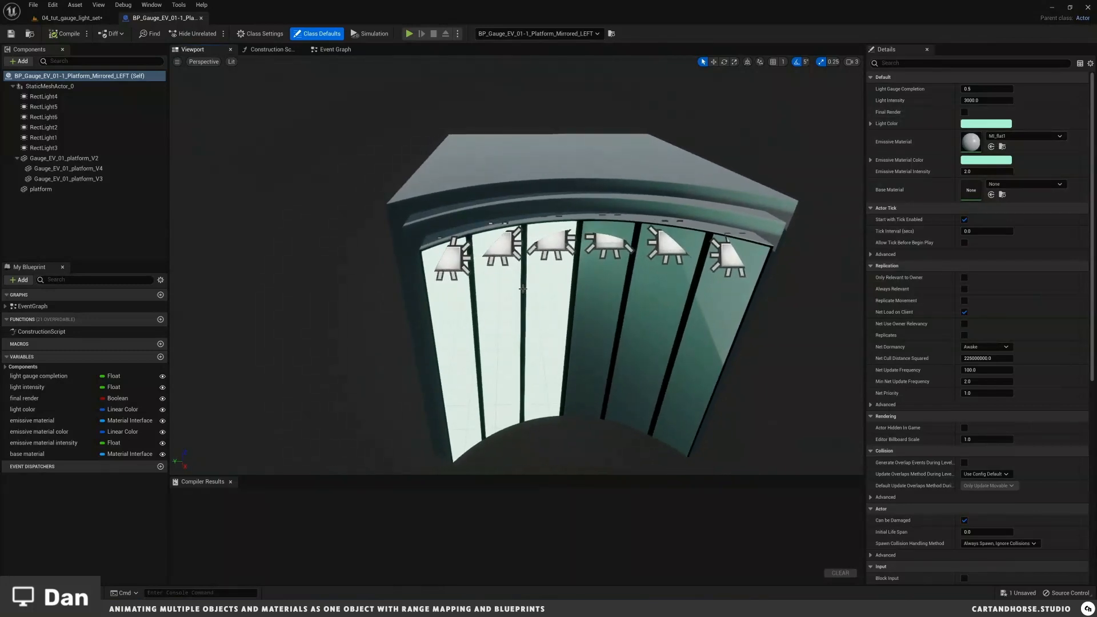
{"action": "right_click_drag", "start_coordinate": [523, 288], "coordinate": [556, 264]}
{"action": "left_click_drag", "start_coordinate": [556, 264], "coordinate": [557, 263], "text": "alt"}
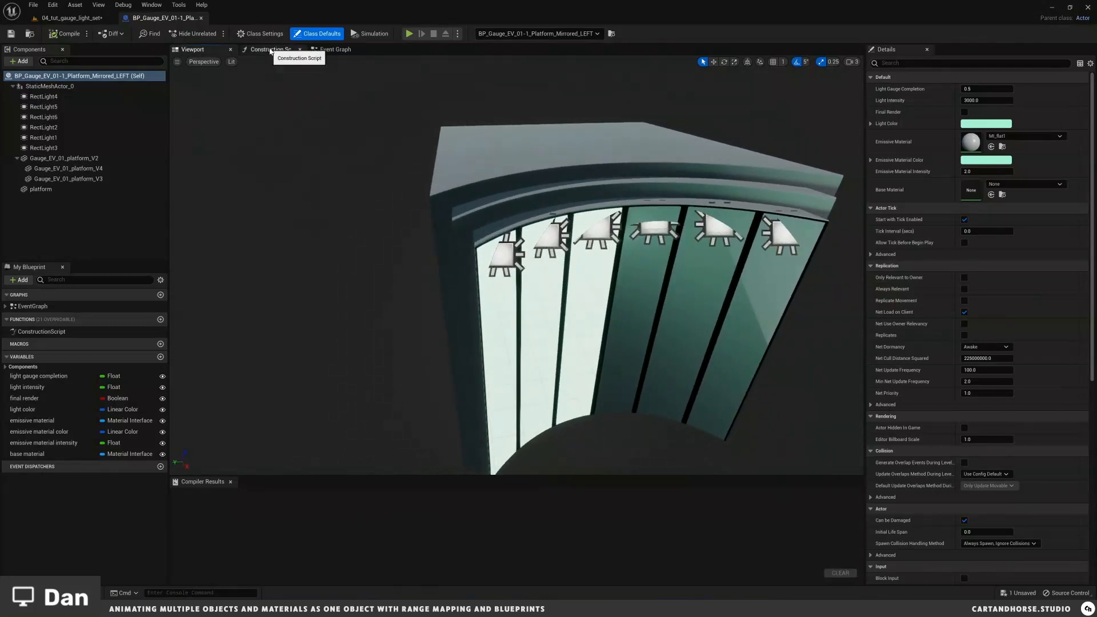
Step: Examine the Construction Script graph, from its light mapping groups to the Final Render branch at the start
{"action": "left_click", "coordinate": [268, 49]}
{"action": "scroll", "coordinate": [489, 249], "scroll_direction": "down", "scroll_amount": 12}
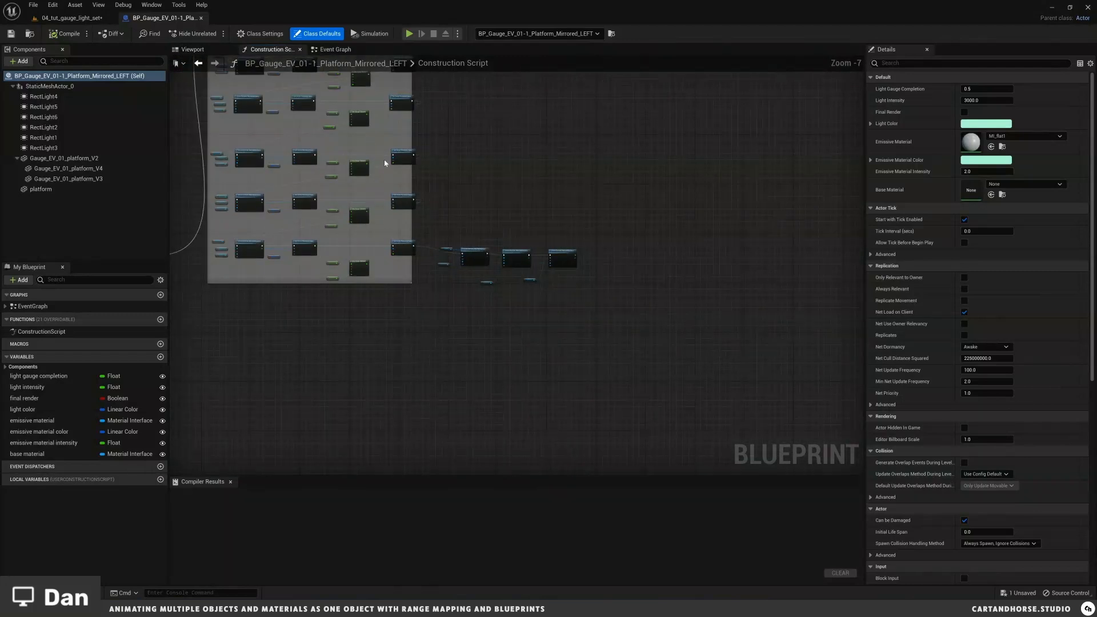
{"action": "scroll", "coordinate": [565, 271], "scroll_direction": "up", "scroll_amount": 5}
{"action": "right_click_drag", "start_coordinate": [630, 261], "coordinate": [600, 270]}
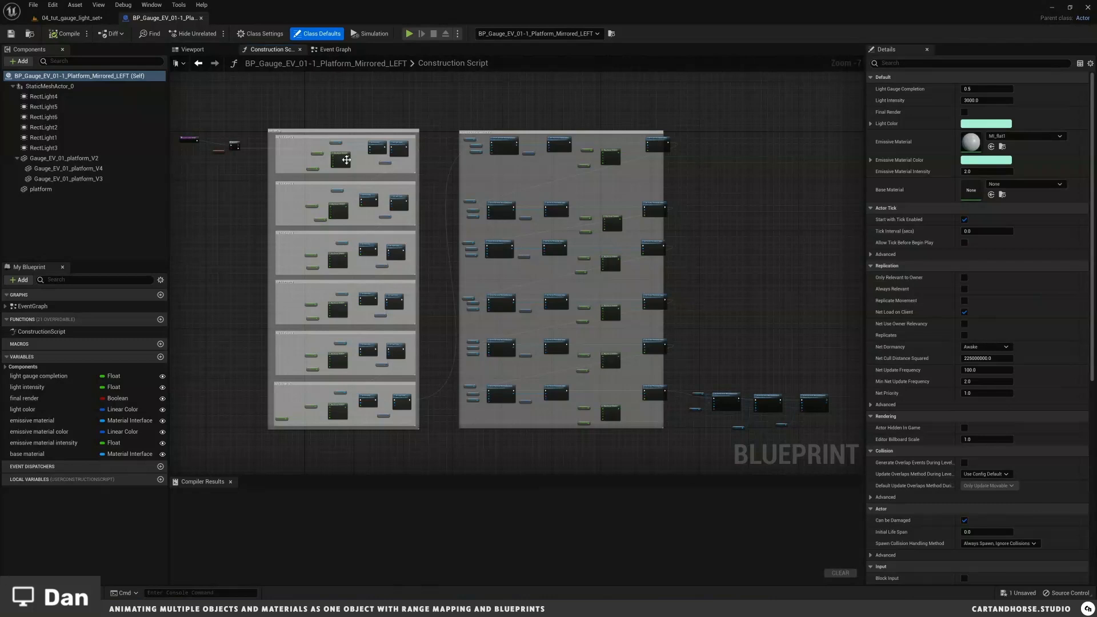
{"action": "scroll", "coordinate": [362, 165], "scroll_direction": "up", "scroll_amount": 7}
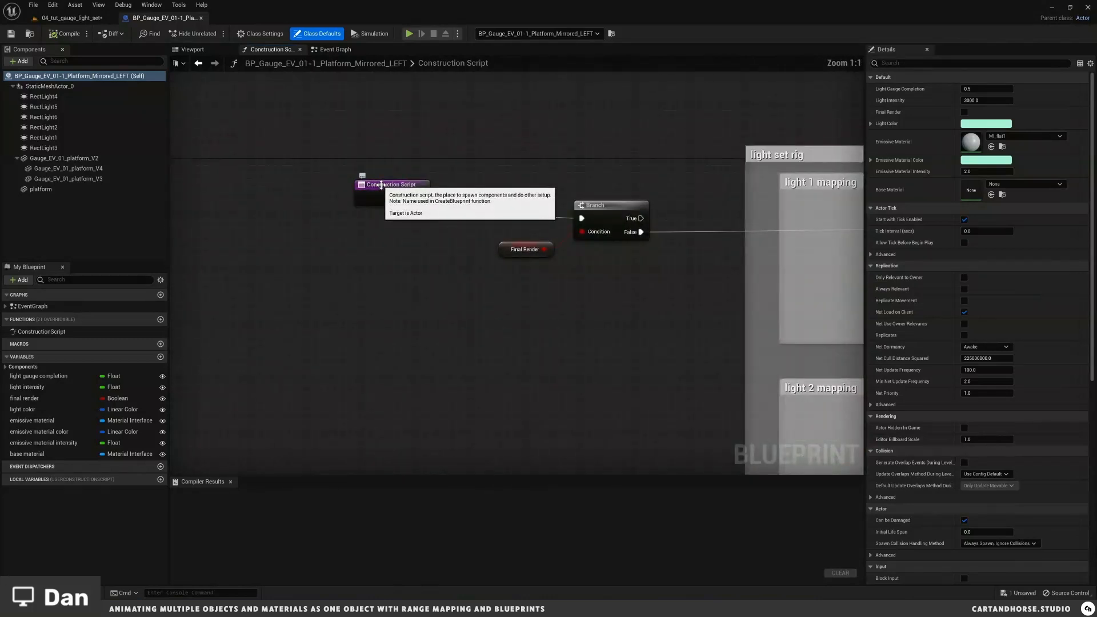
{"action": "right_click_drag", "start_coordinate": [407, 217], "coordinate": [436, 234]}
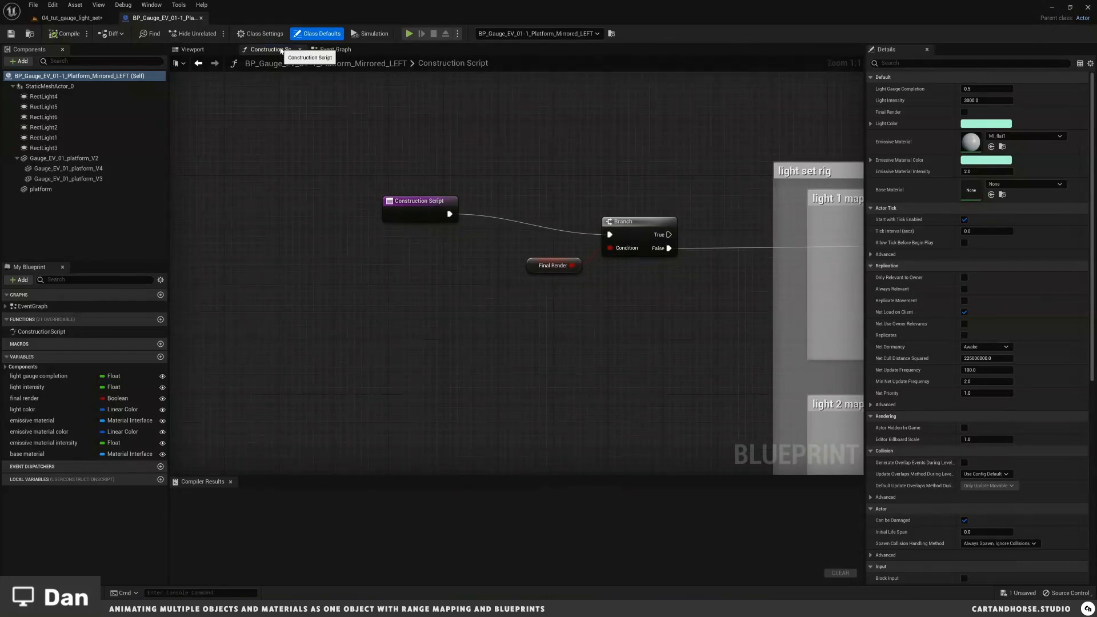
Step: Compare the Event Tick branch in the Event Graph with the Final Render branch in the Construction Script
{"action": "left_click", "coordinate": [336, 49]}
{"action": "scroll", "coordinate": [389, 190], "scroll_direction": "up", "scroll_amount": 4}
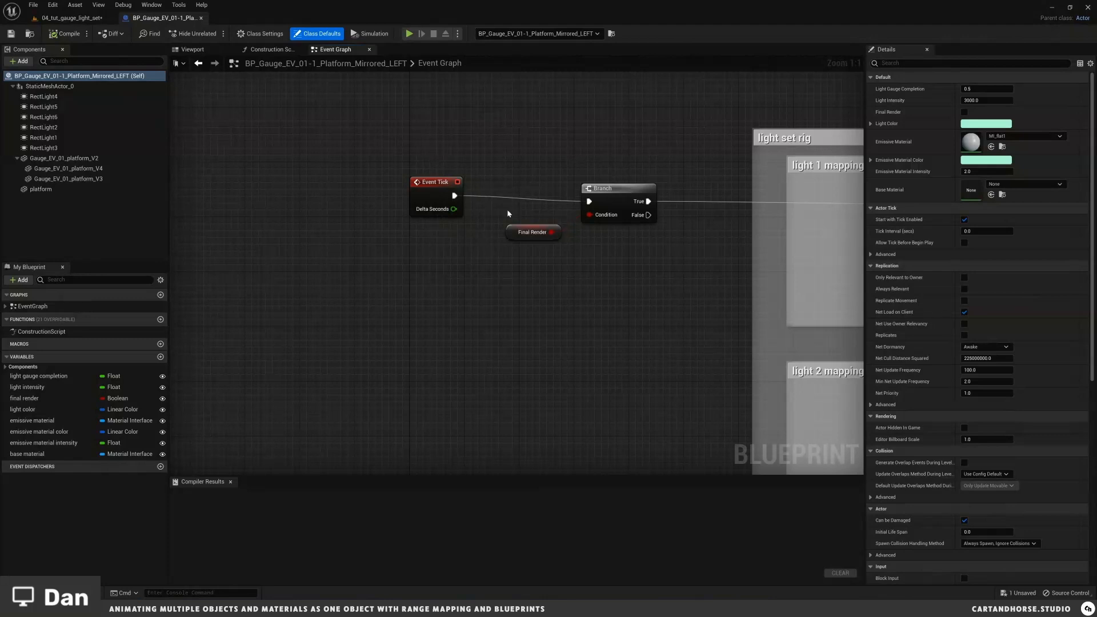
{"action": "right_click_drag", "start_coordinate": [729, 212], "coordinate": [627, 208]}
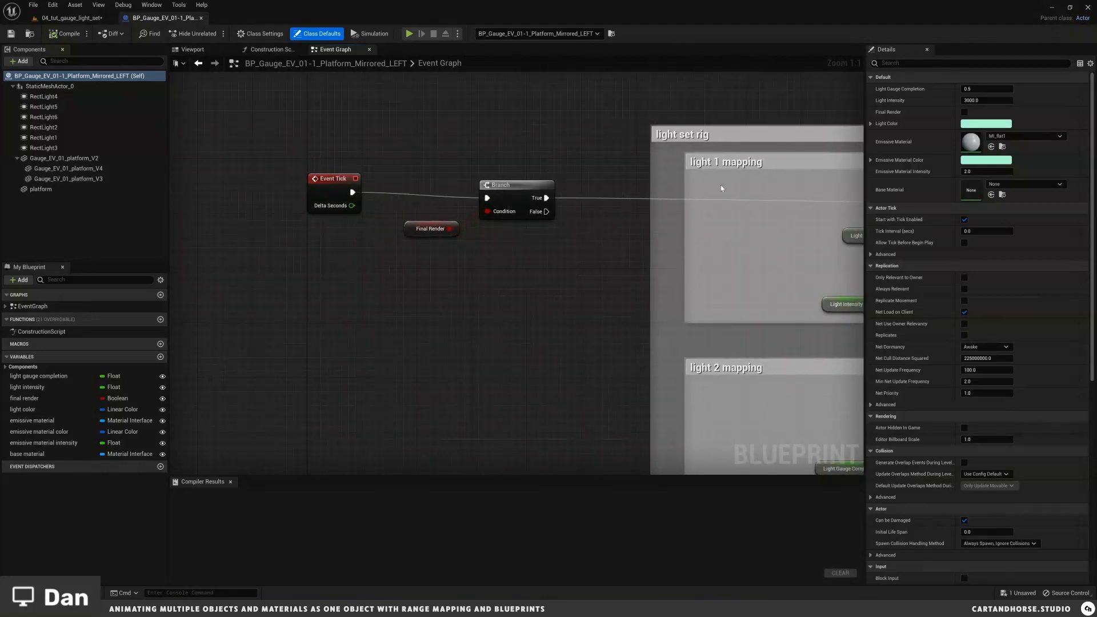
{"action": "left_click", "coordinate": [268, 49]}
{"action": "right_click_drag", "start_coordinate": [497, 258], "coordinate": [409, 258]}
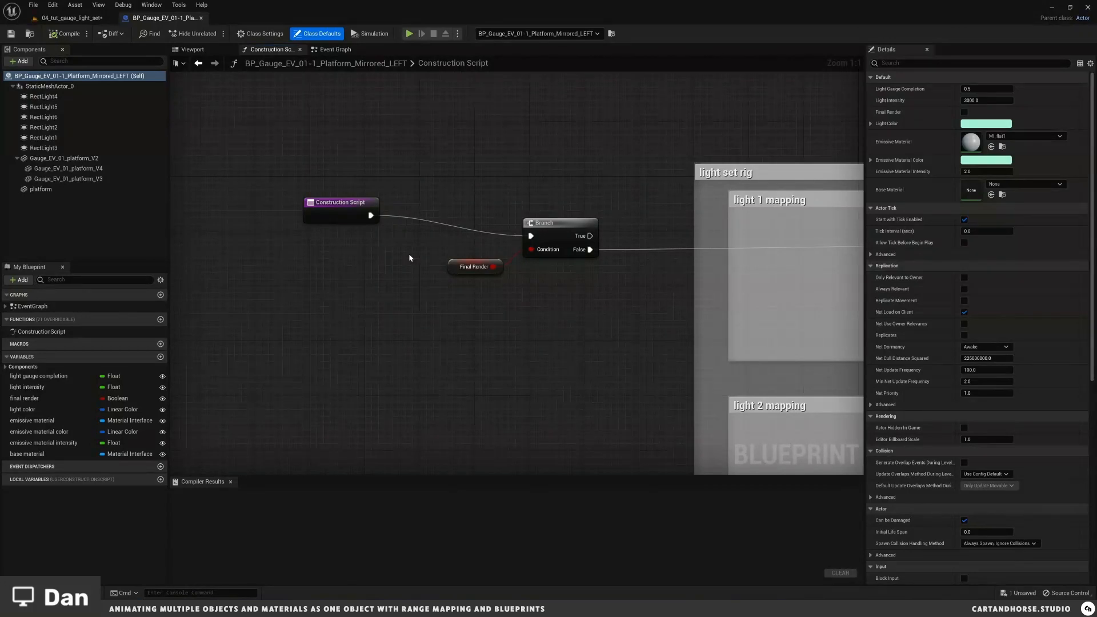
Step: Return to the level, lower the left platform's Light Gauge Completion to about 0.15 and set its Light Intensity to 1
{"action": "left_click", "coordinate": [71, 18]}
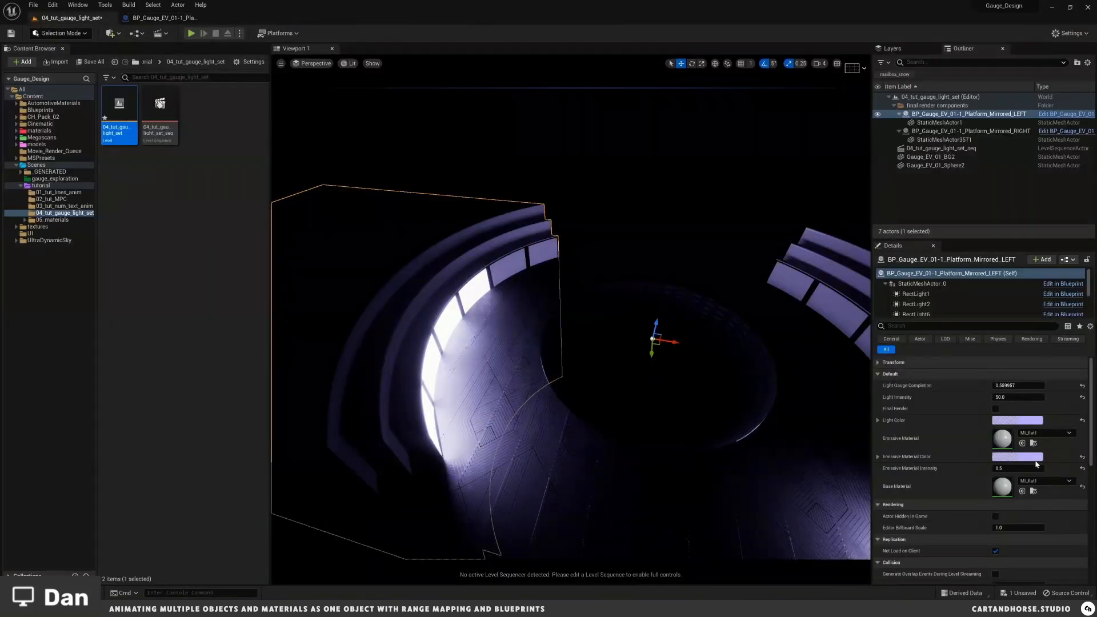
{"action": "left_click_drag", "start_coordinate": [1022, 386], "coordinate": [994, 388]}
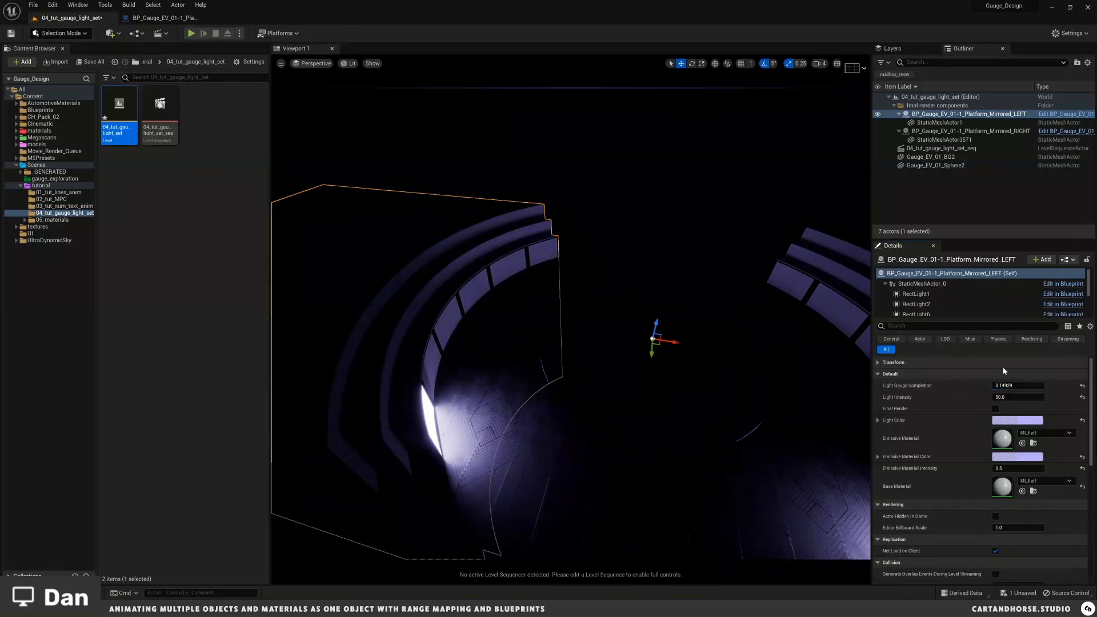
{"action": "left_click", "coordinate": [1010, 397]}
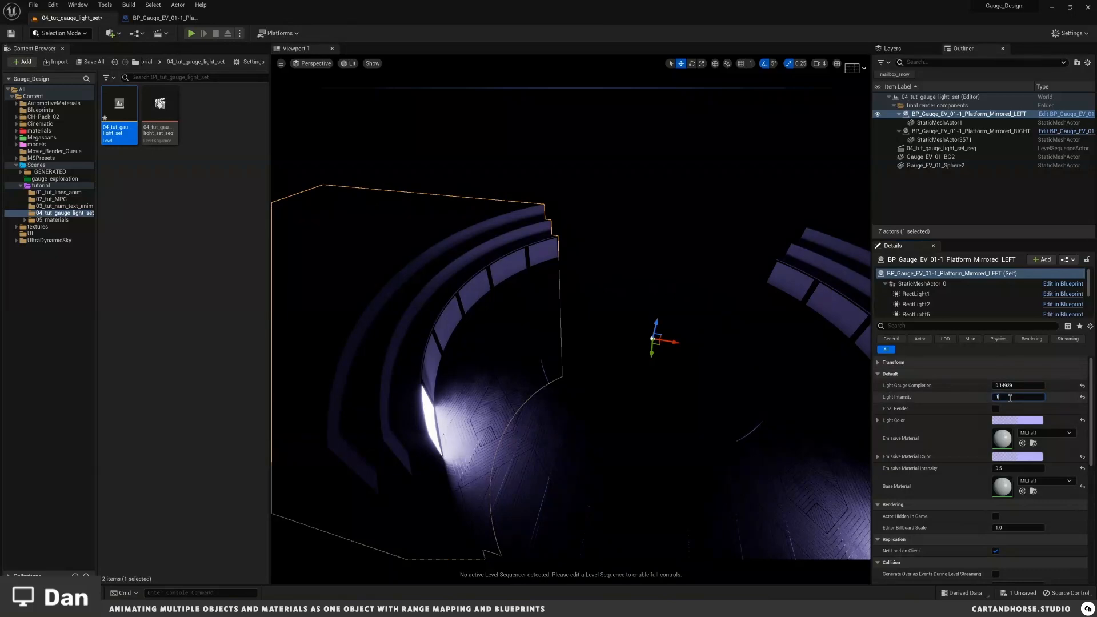
{"action": "type", "text": "1"}
{"action": "key", "text": "Return"}
{"action": "left_click_drag", "start_coordinate": [626, 385], "coordinate": [595, 365], "text": "alt"}
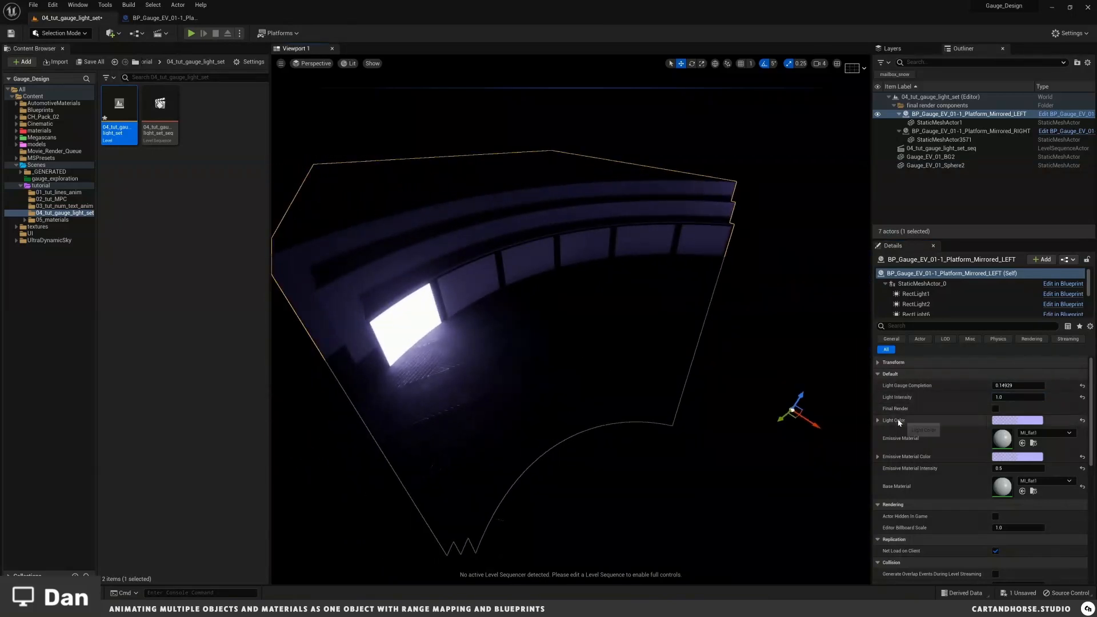
Step: Run the level as an in-editor game preview to view both platforms, and stop the preview
{"action": "left_click_drag", "start_coordinate": [688, 391], "coordinate": [673, 375], "text": "alt"}
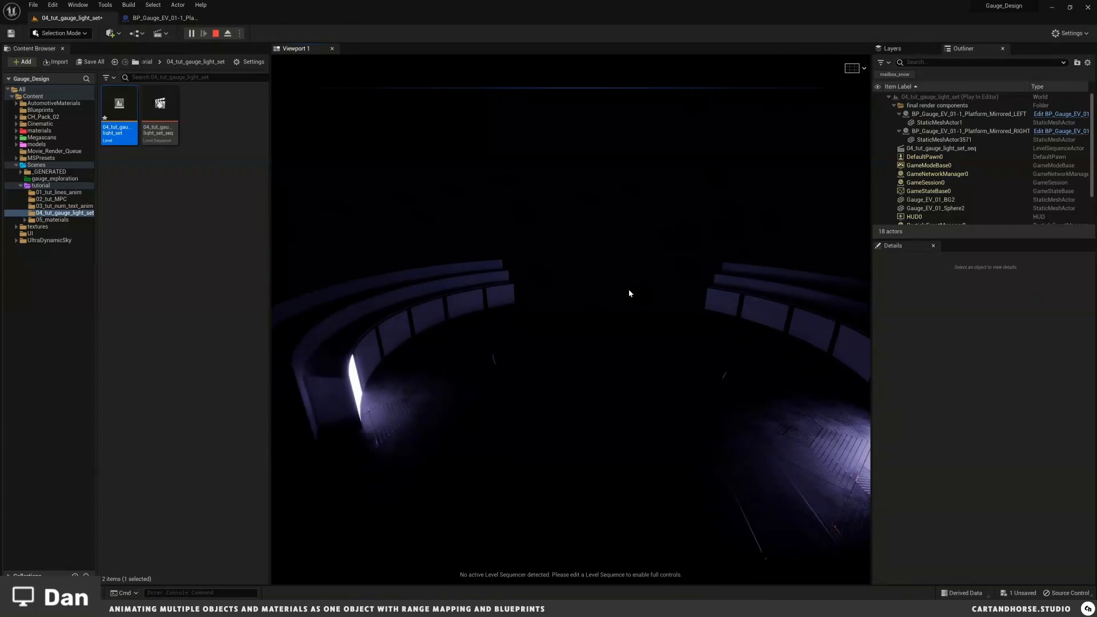
{"action": "key", "text": "Escape"}
{"action": "mouse_move", "coordinate": [633, 311]}
{"action": "right_mouse_down"}
{"action": "mouse_move", "coordinate": [612, 331]}
{"action": "mouse_move", "coordinate": [620, 309]}
{"action": "mouse_move", "coordinate": [620, 335]}
{"action": "mouse_move", "coordinate": [619, 325]}
{"action": "right_mouse_up"}
{"action": "key", "text": "Escape"}
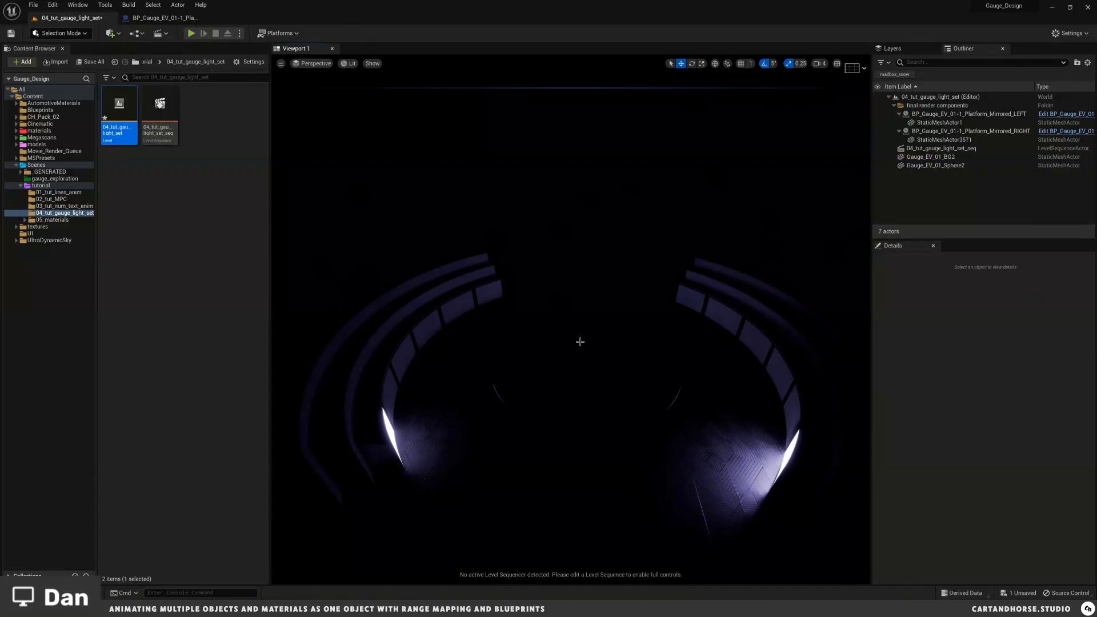
Step: Inspect the lit panels on both platforms in the level viewport and select the left platform
{"action": "scroll", "coordinate": [566, 328], "scroll_direction": "up", "scroll_amount": 5}
{"action": "right_click_drag", "start_coordinate": [547, 306], "coordinate": [519, 292]}
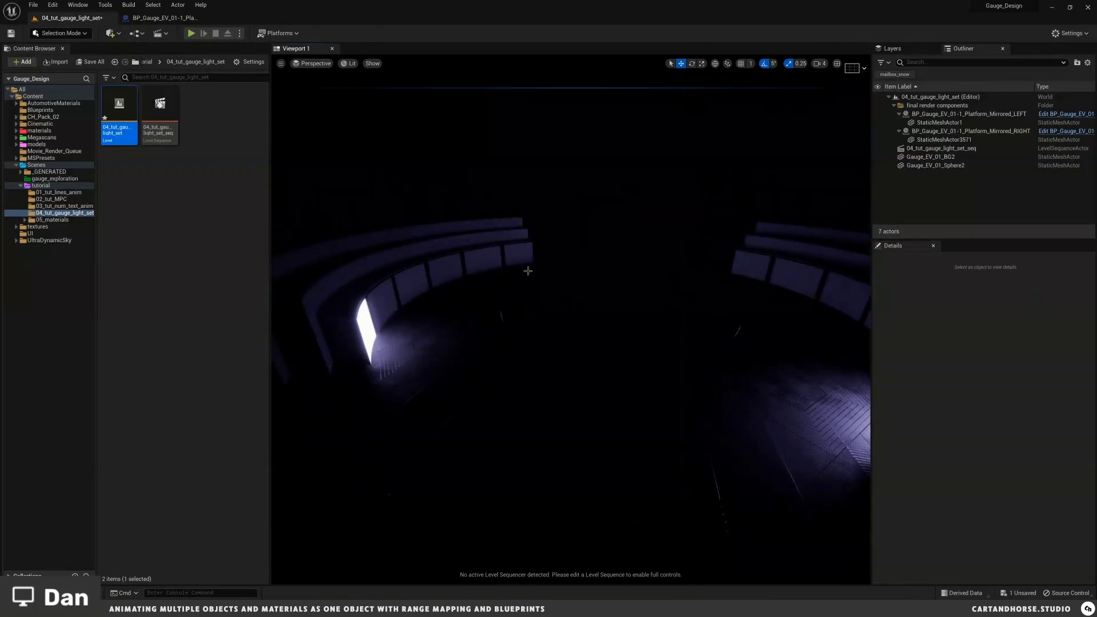
{"action": "mouse_move", "coordinate": [528, 270]}
{"action": "right_mouse_down"}
{"action": "mouse_move", "coordinate": [538, 272]}
{"action": "mouse_move", "coordinate": [512, 266]}
{"action": "mouse_move", "coordinate": [524, 271]}
{"action": "right_mouse_up"}
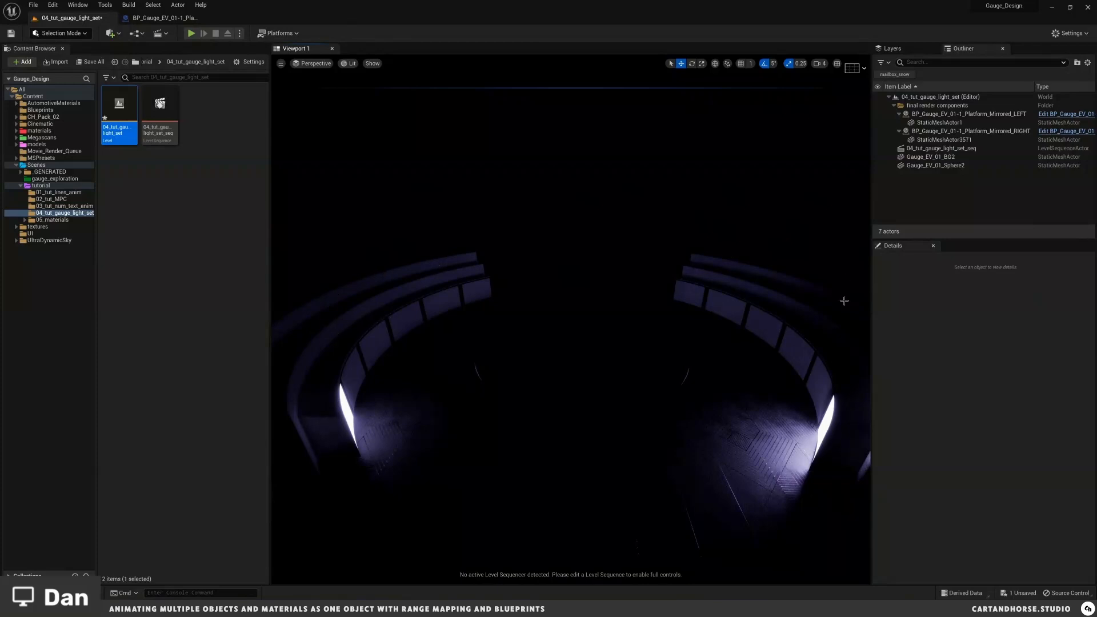
{"action": "right_click_drag", "start_coordinate": [467, 293], "coordinate": [466, 294]}
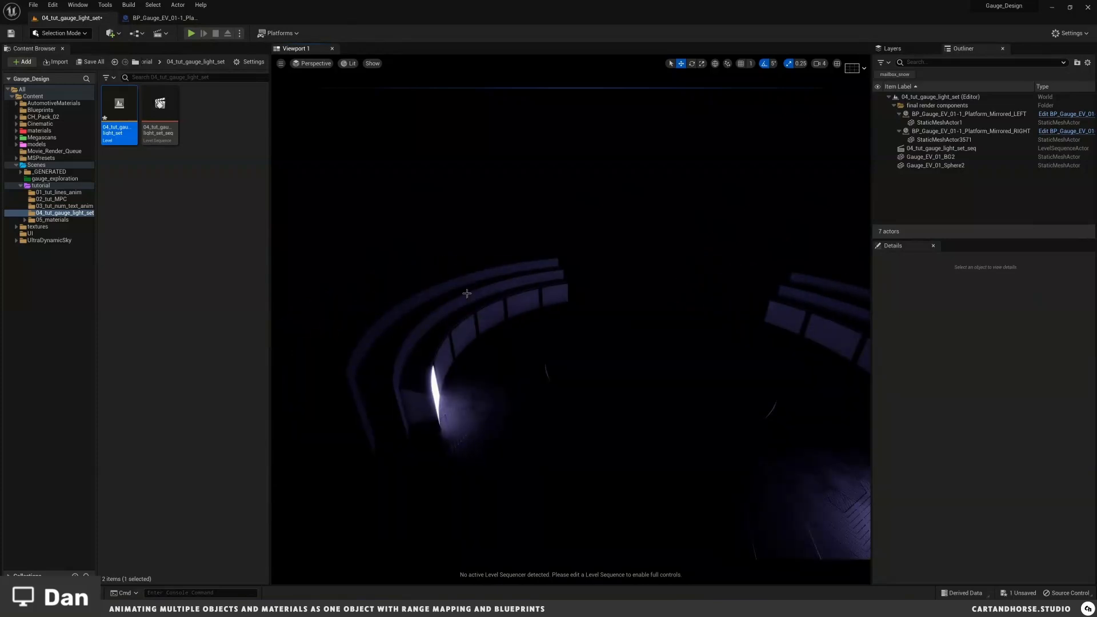
{"action": "left_click", "coordinate": [467, 294]}
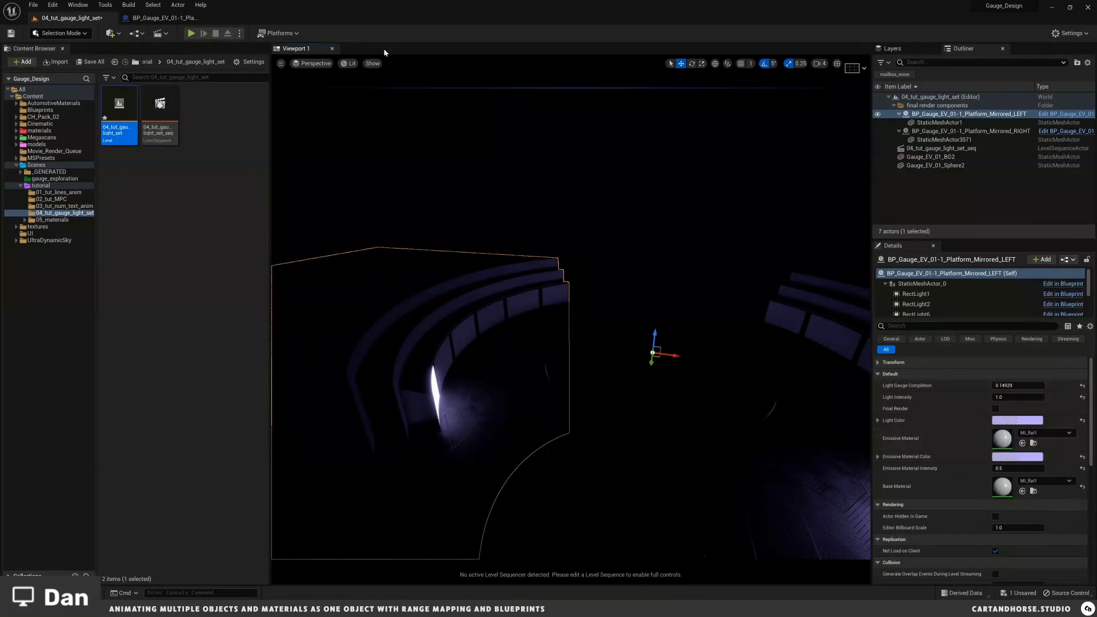
Step: Compare the Final Render branches of the Construction Script and Event Graph, and examine the light 1 mapping group
{"action": "left_click", "coordinate": [164, 18]}
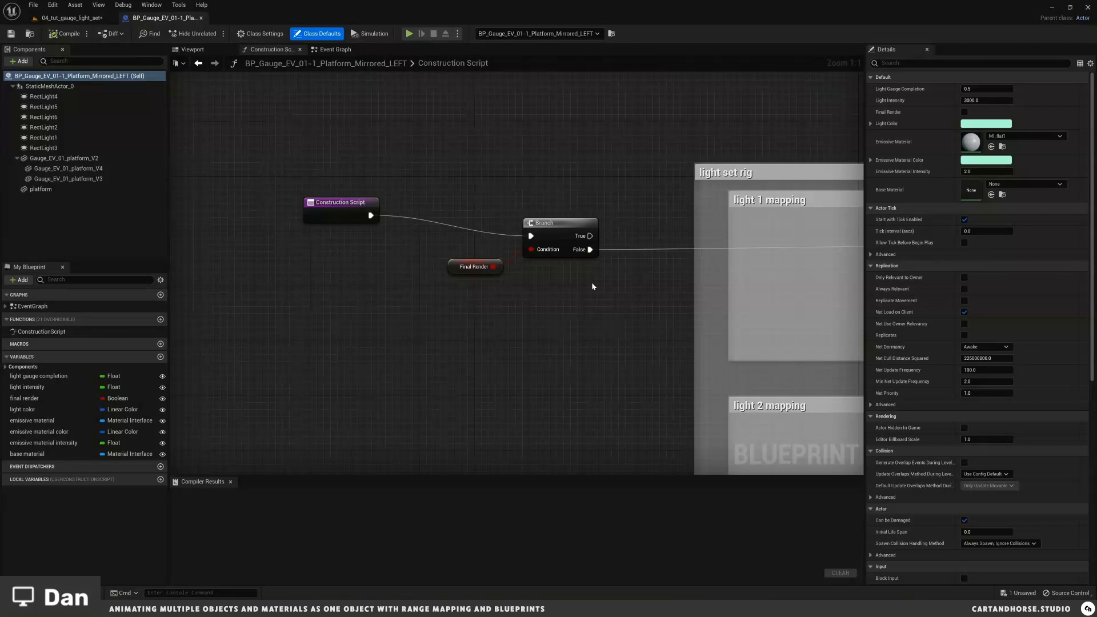
{"action": "scroll", "coordinate": [553, 275], "scroll_direction": "down", "scroll_amount": 3}
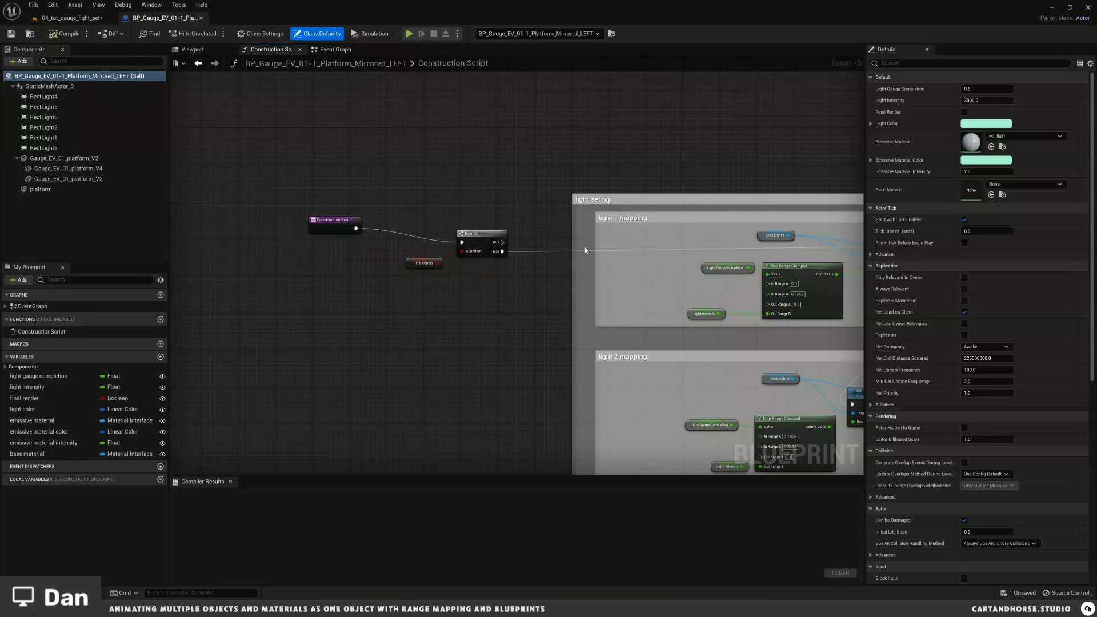
{"action": "left_click", "coordinate": [338, 49]}
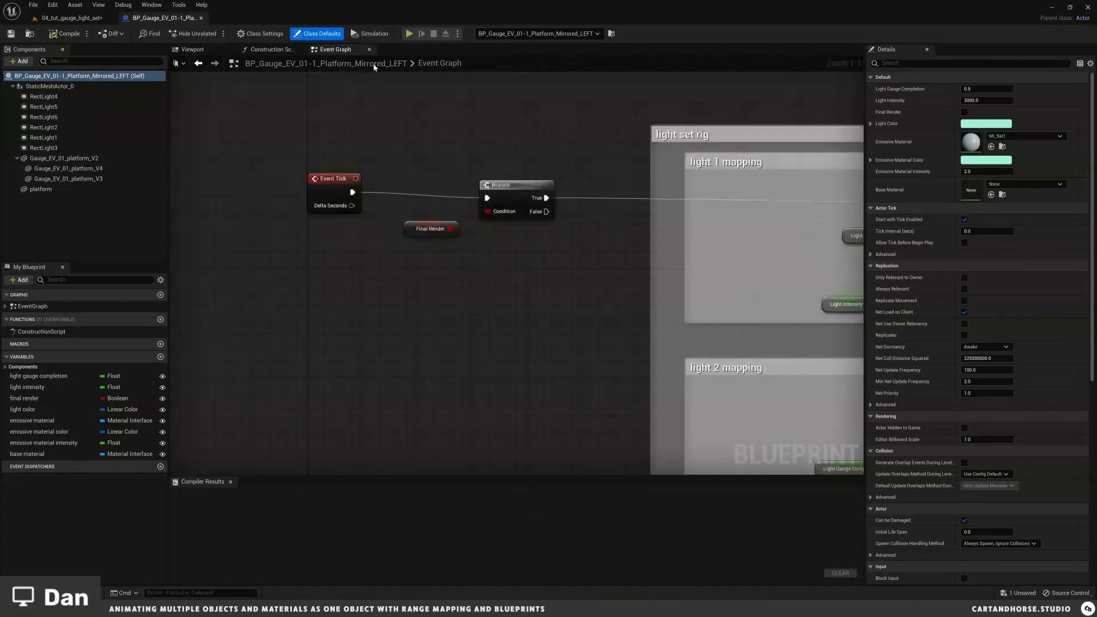
{"action": "left_click", "coordinate": [270, 49]}
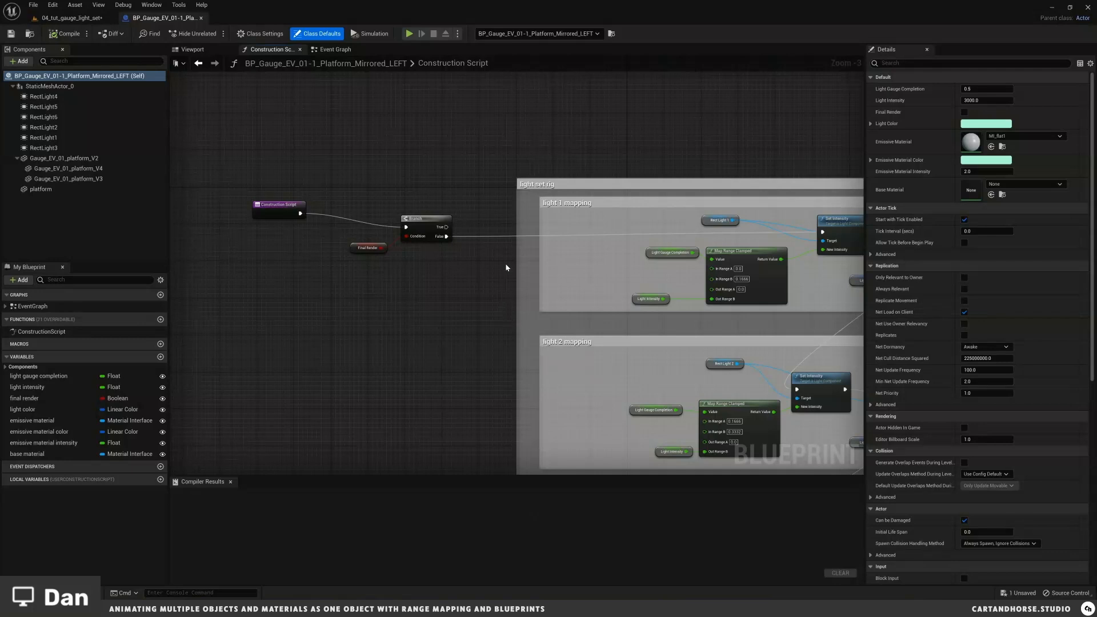
{"action": "right_click_drag", "start_coordinate": [505, 241], "coordinate": [455, 223]}
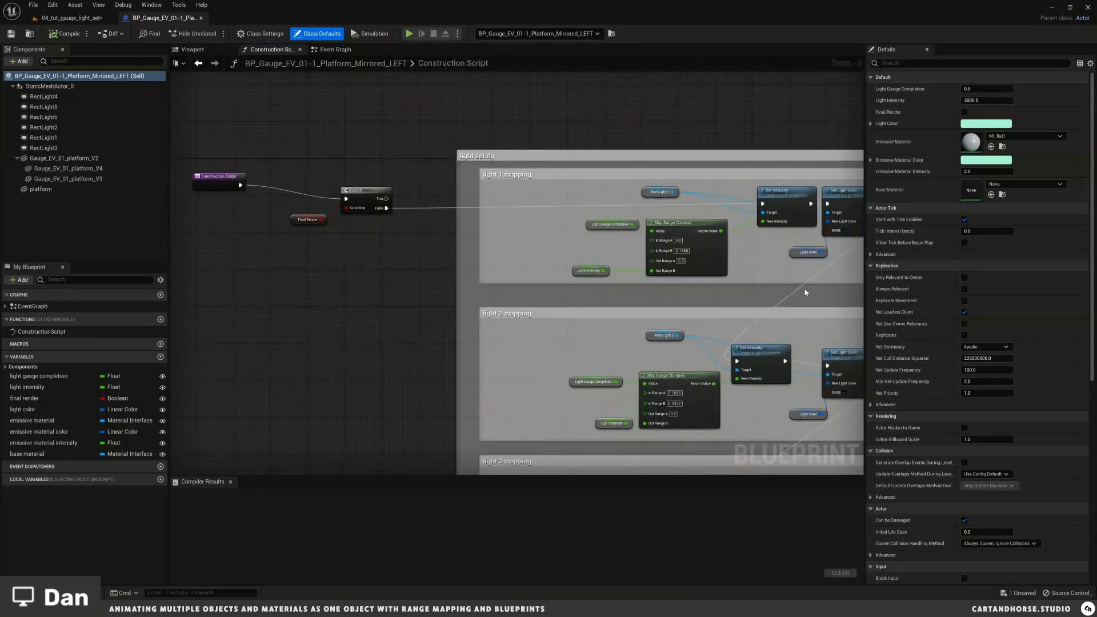
{"action": "right_click_drag", "start_coordinate": [808, 292], "coordinate": [628, 307]}
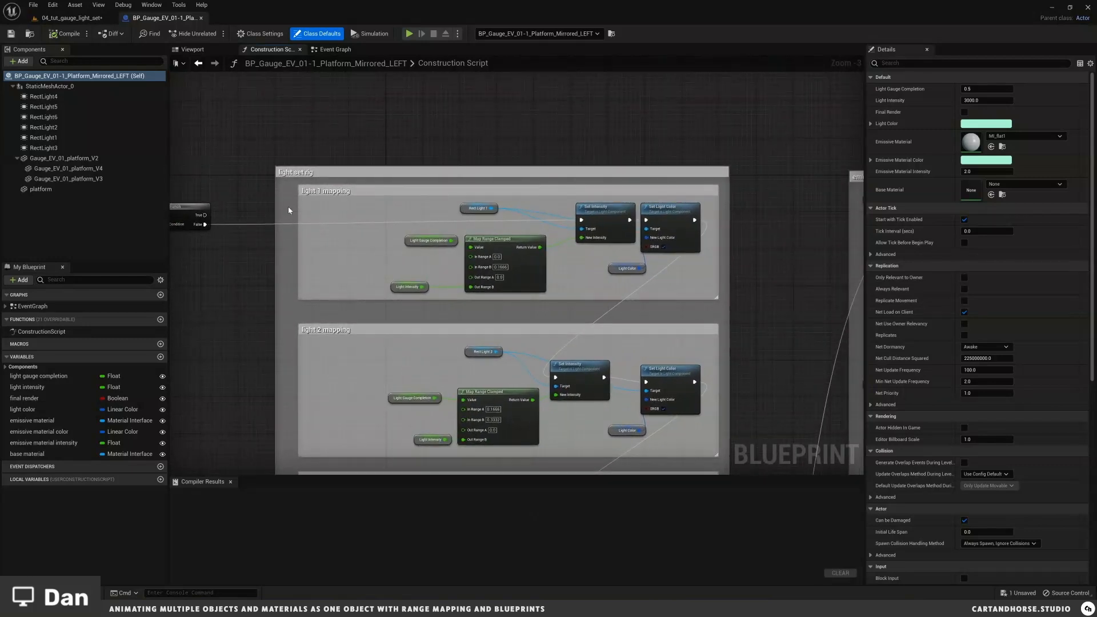
{"action": "scroll", "coordinate": [372, 248], "scroll_direction": "up", "scroll_amount": 2}
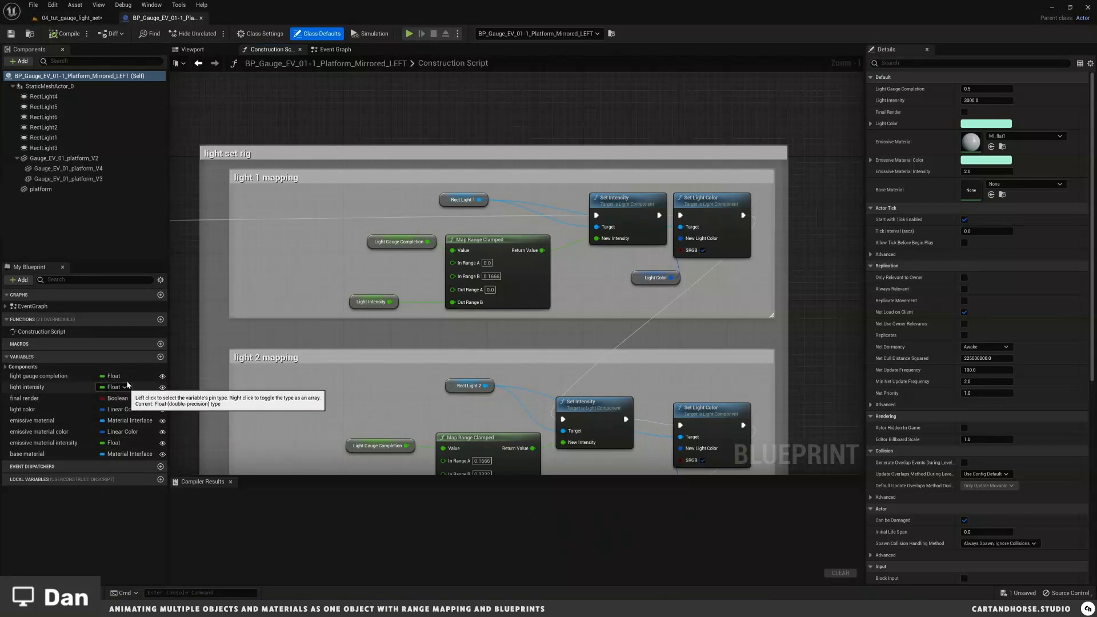
Step: Compare the left platform's exposed parameters in the level with the light gauge completion variable's settings in its Blueprint
{"action": "left_click", "coordinate": [91, 18]}
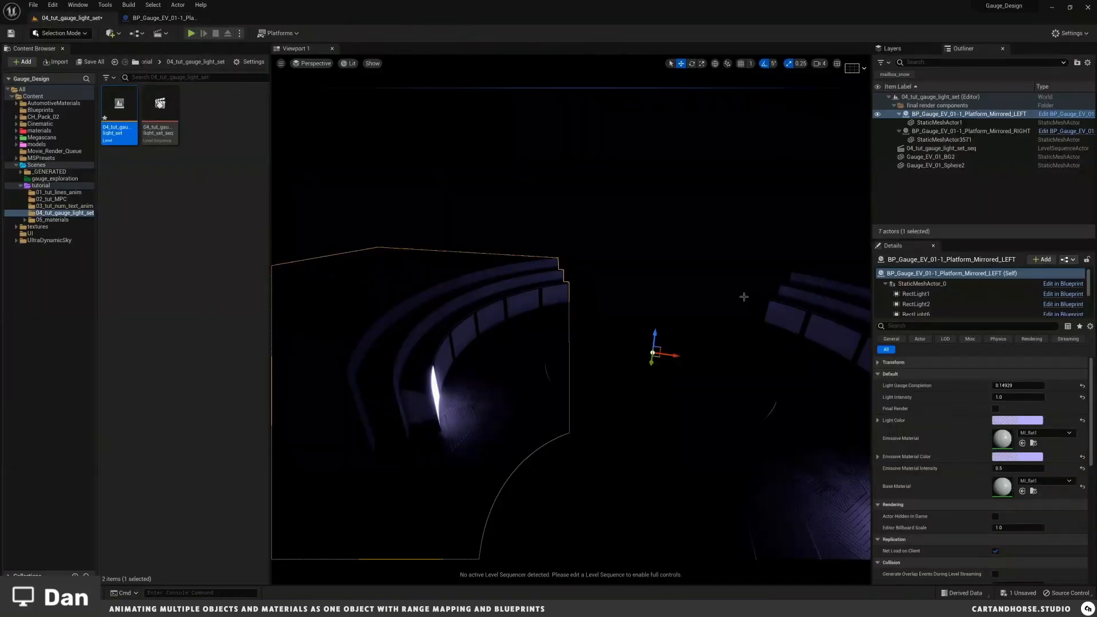
{"action": "left_click", "coordinate": [690, 301]}
{"action": "left_click", "coordinate": [492, 289]}
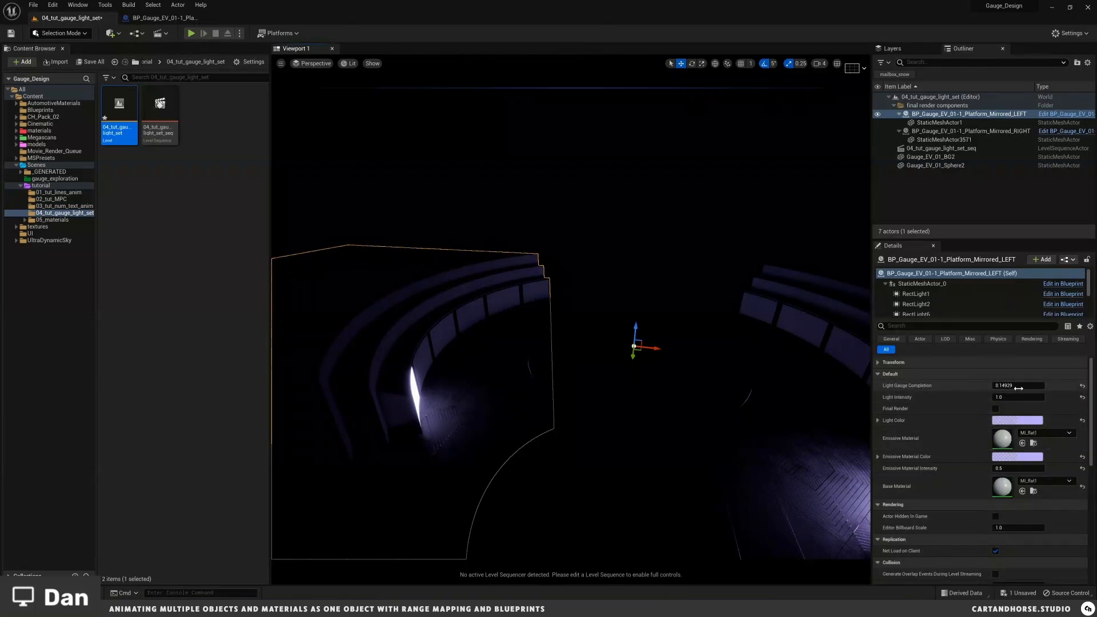
{"action": "left_click", "coordinate": [156, 18]}
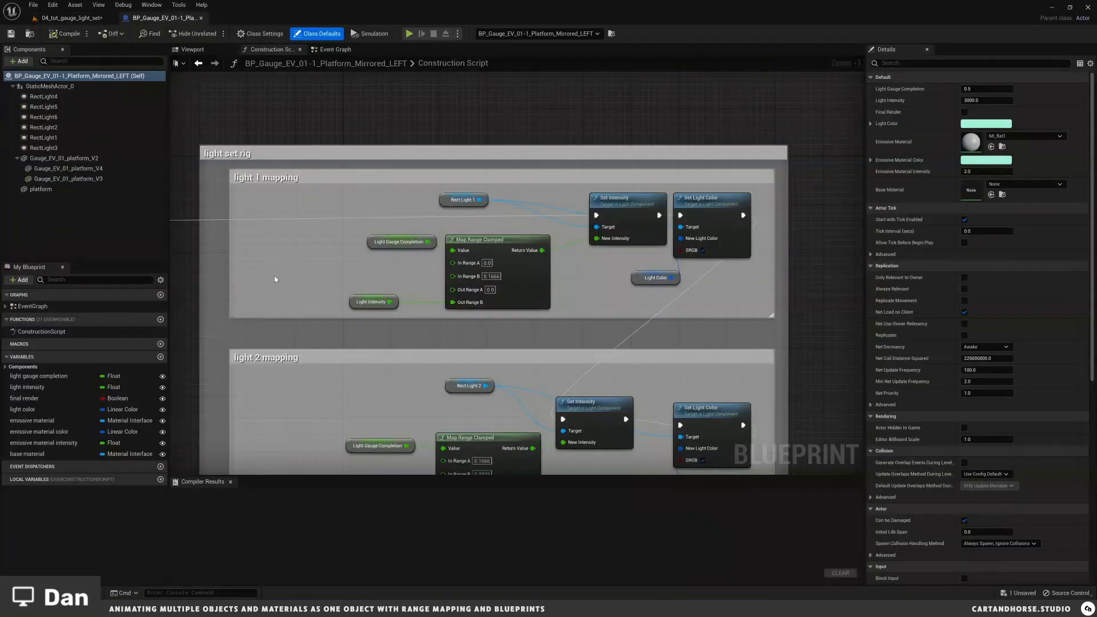
{"action": "left_click", "coordinate": [57, 376]}
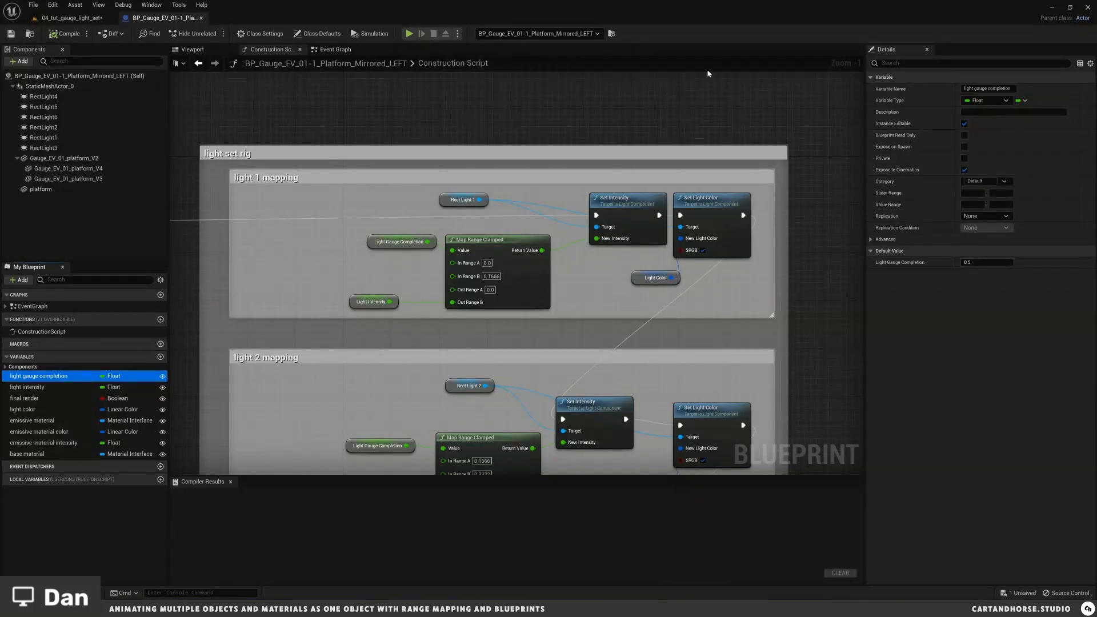
{"action": "right_click_drag", "start_coordinate": [469, 129], "coordinate": [522, 122]}
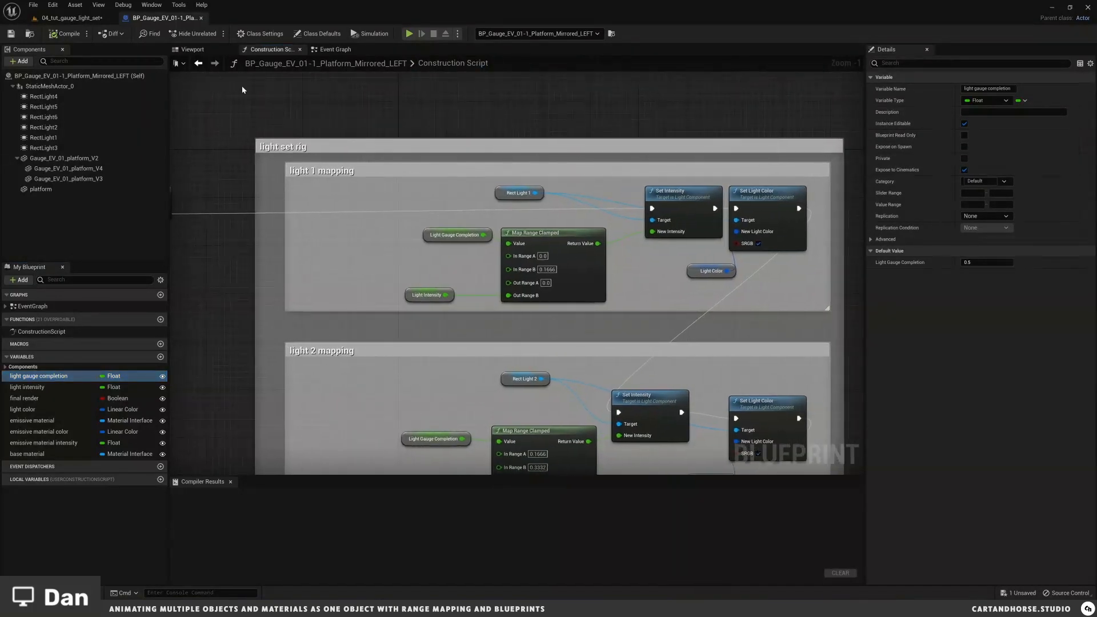
Step: Check the Blueprint's class settings for running the Construction Script in Sequencer, and select the StaticMeshActor_0 component
{"action": "left_click", "coordinate": [263, 34]}
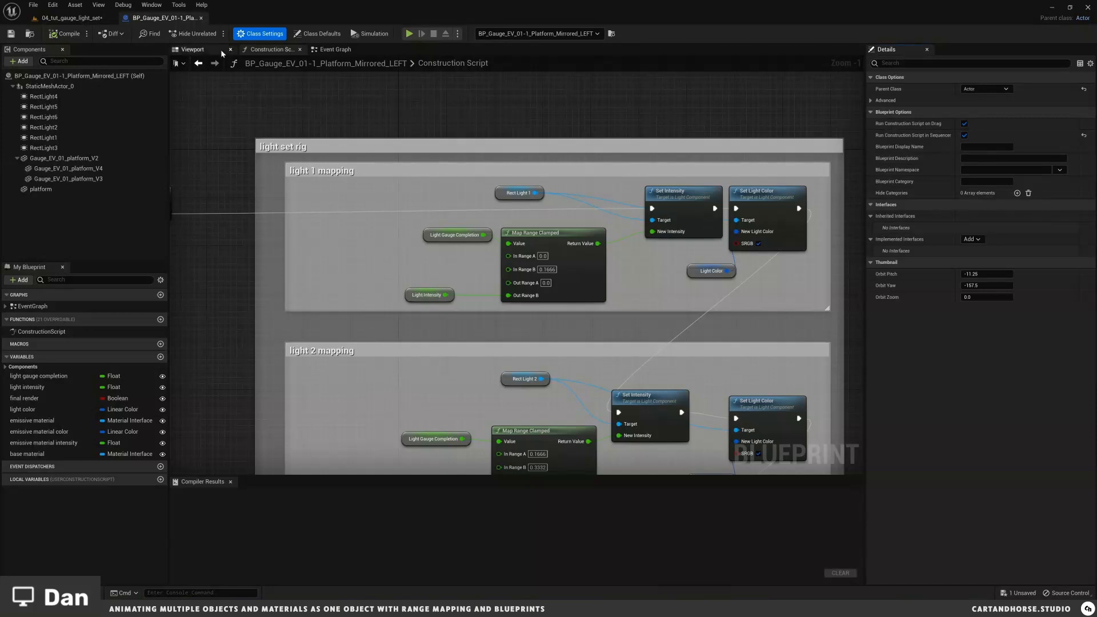
{"action": "left_click", "coordinate": [49, 86]}
{"action": "right_click_drag", "start_coordinate": [489, 94], "coordinate": [480, 102]}
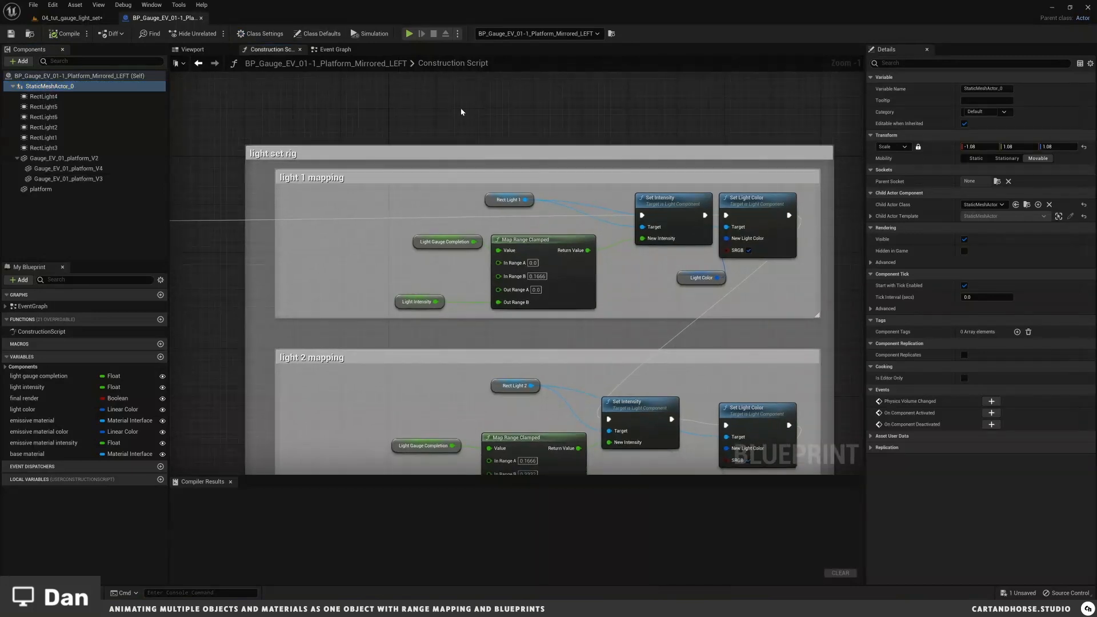
Step: Open the 04_tut_gauge_light_set_seq level sequence and delete the right platform's Light Gauge Completion track
{"action": "left_click", "coordinate": [68, 18]}
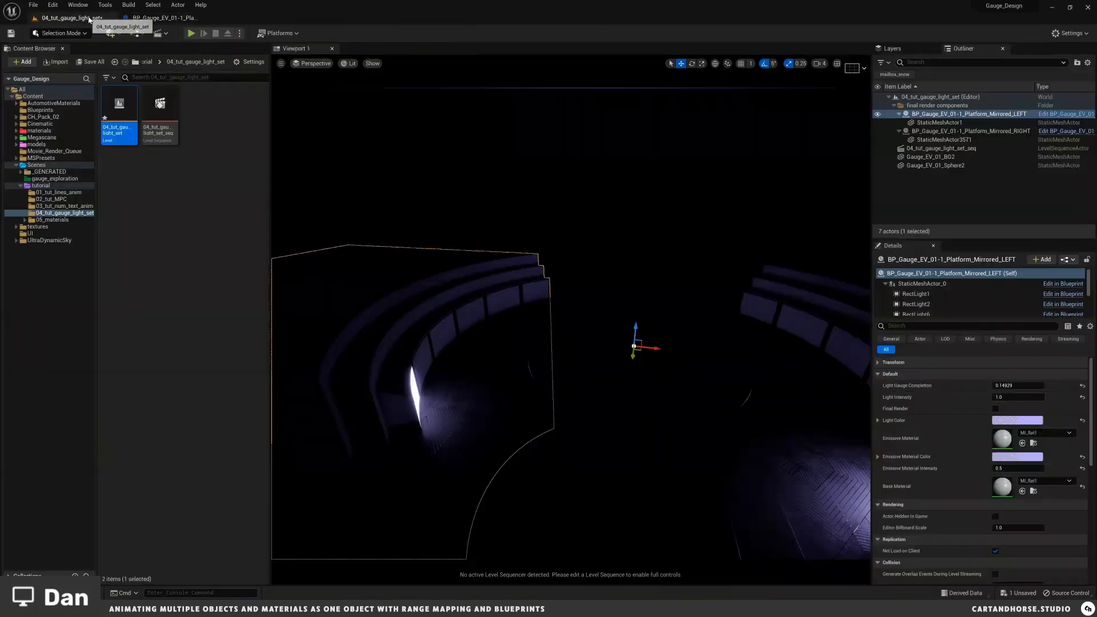
{"action": "double_click", "coordinate": [163, 107]}
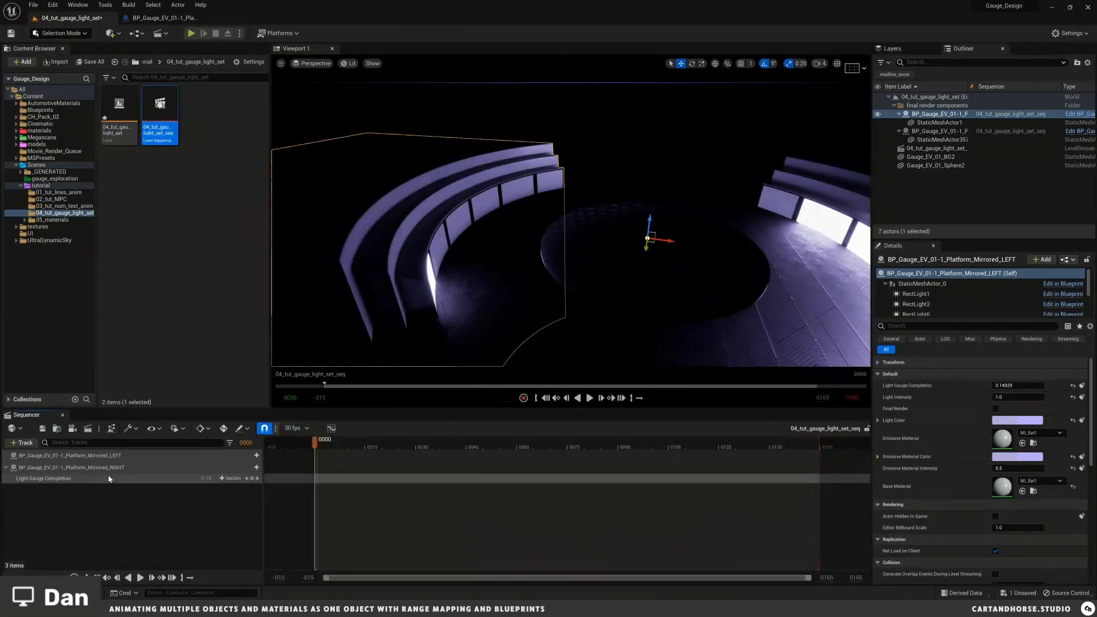
{"action": "left_click", "coordinate": [91, 478]}
{"action": "key", "text": "Delete"}
{"action": "left_click", "coordinate": [84, 468]}
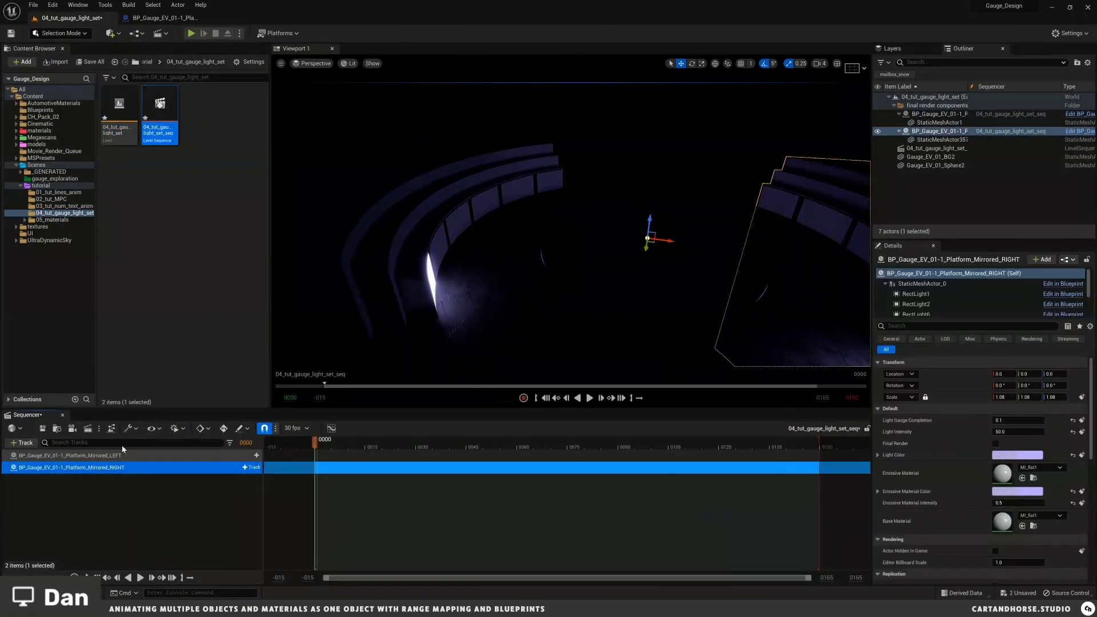
Step: Add a Light Gauge Completion track to the left platform in the sequence
{"action": "left_click", "coordinate": [231, 455]}
{"action": "left_click", "coordinate": [251, 455]}
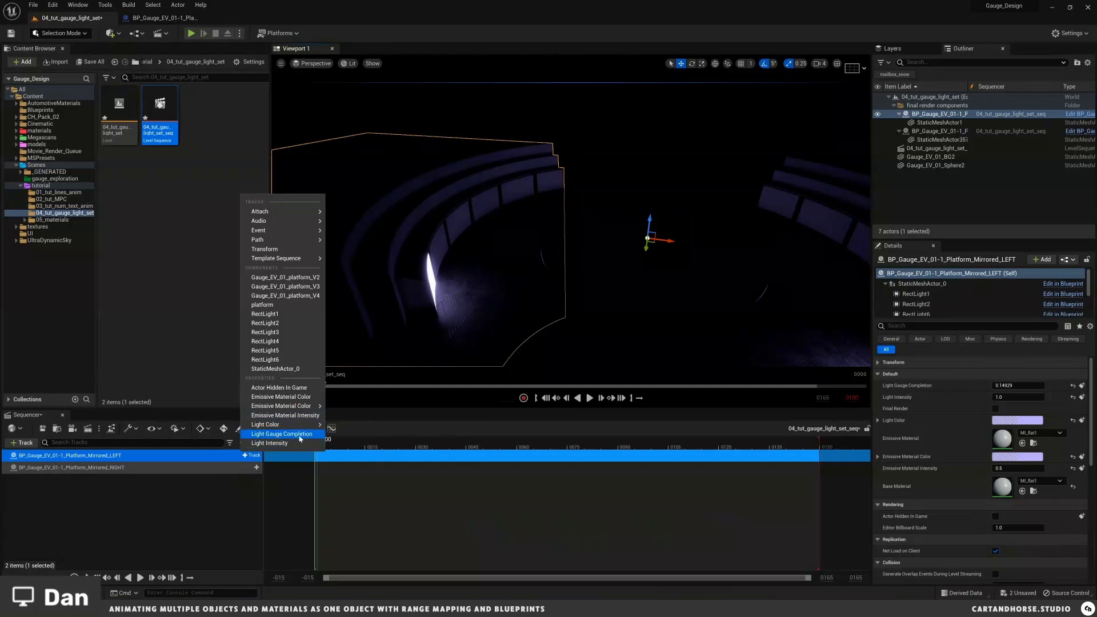
{"action": "left_click", "coordinate": [268, 435]}
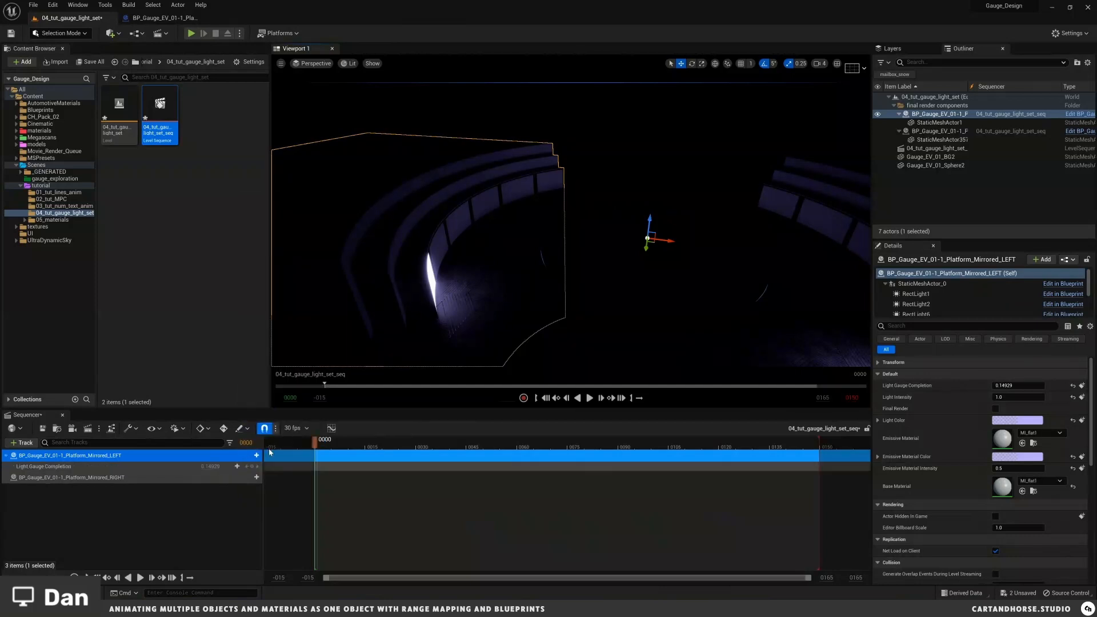
Step: Set the left platform's Light Gauge Completion track value to 0, raise it until all its panels light, and reset it to 0
{"action": "left_click", "coordinate": [207, 466]}
{"action": "type", "text": "0"}
{"action": "key", "text": "Return"}
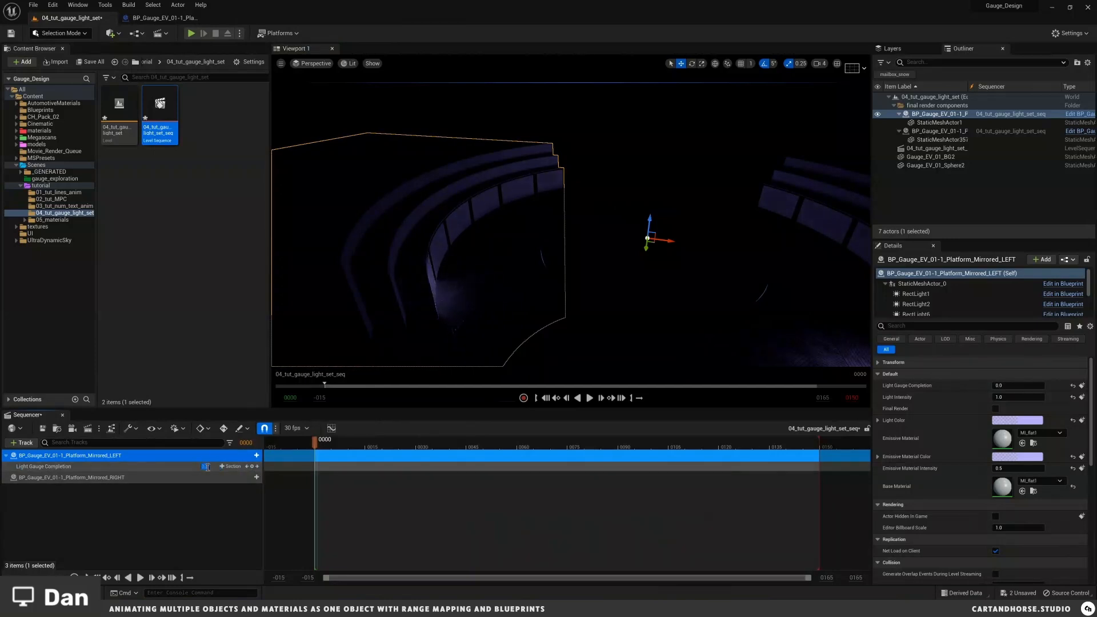
{"action": "left_click", "coordinate": [215, 509]}
{"action": "left_click_drag", "start_coordinate": [203, 467], "coordinate": [229, 470]}
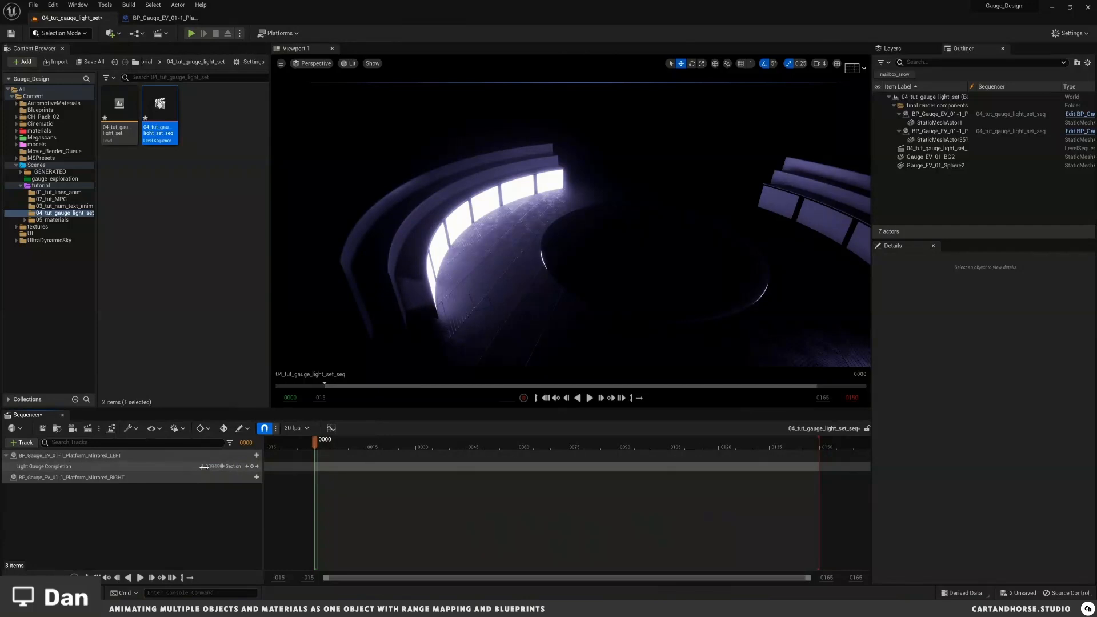
{"action": "left_click", "coordinate": [204, 467]}
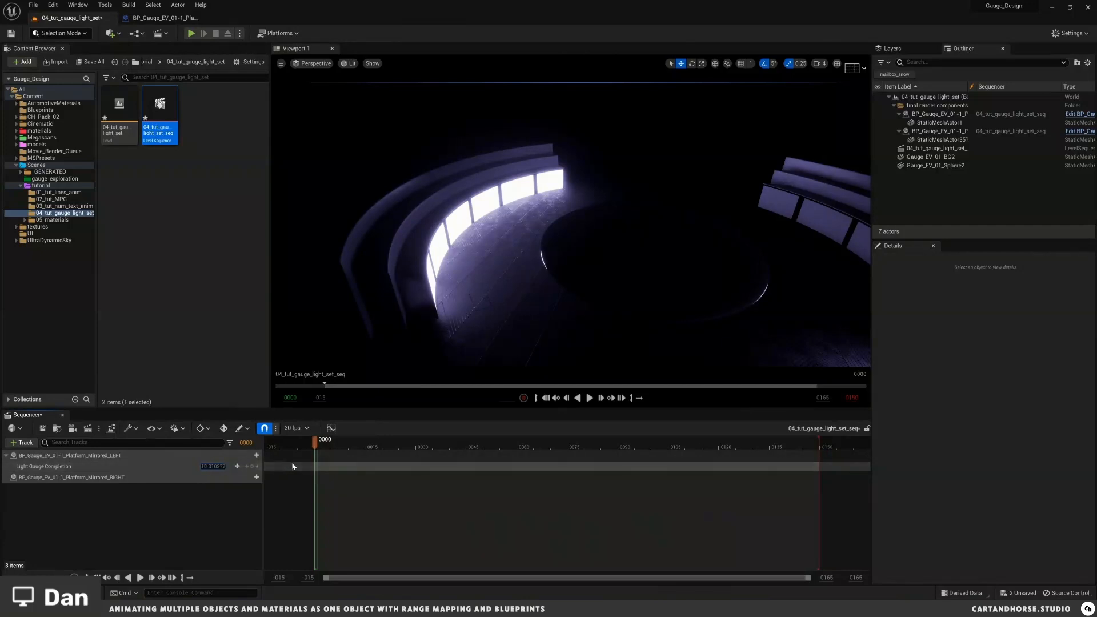
{"action": "type", "text": "0"}
{"action": "key", "text": "Return"}
Step: Set the left platform's Light Gauge Completion track value to 0.5
{"action": "left_click", "coordinate": [213, 466]}
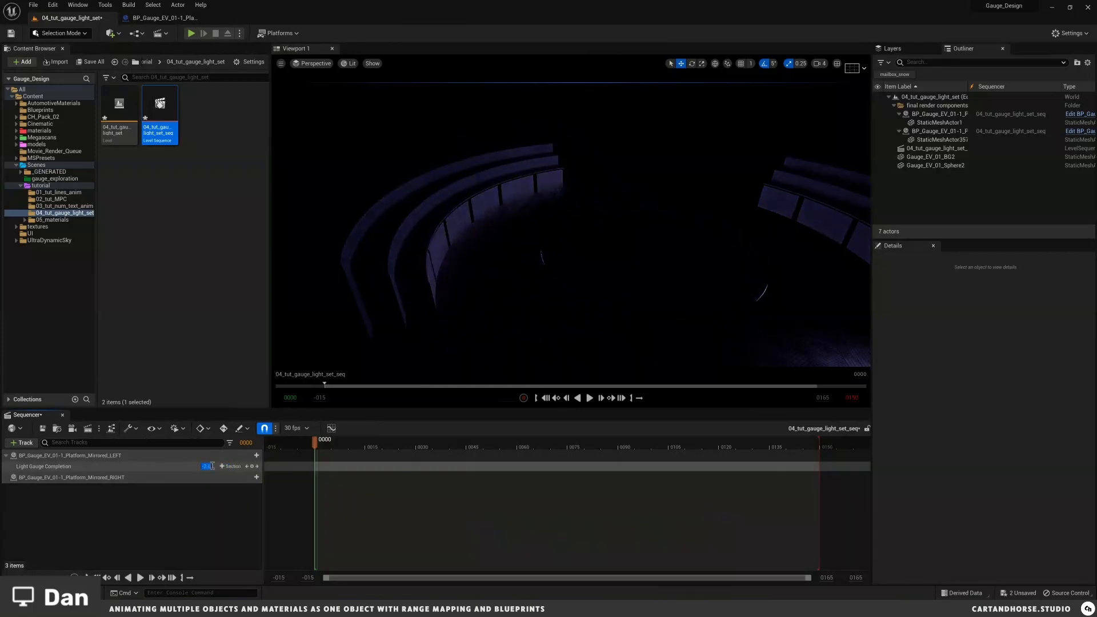
{"action": "left_click", "coordinate": [223, 506]}
{"action": "left_click", "coordinate": [206, 466]}
{"action": "type", "text": "0.5"}
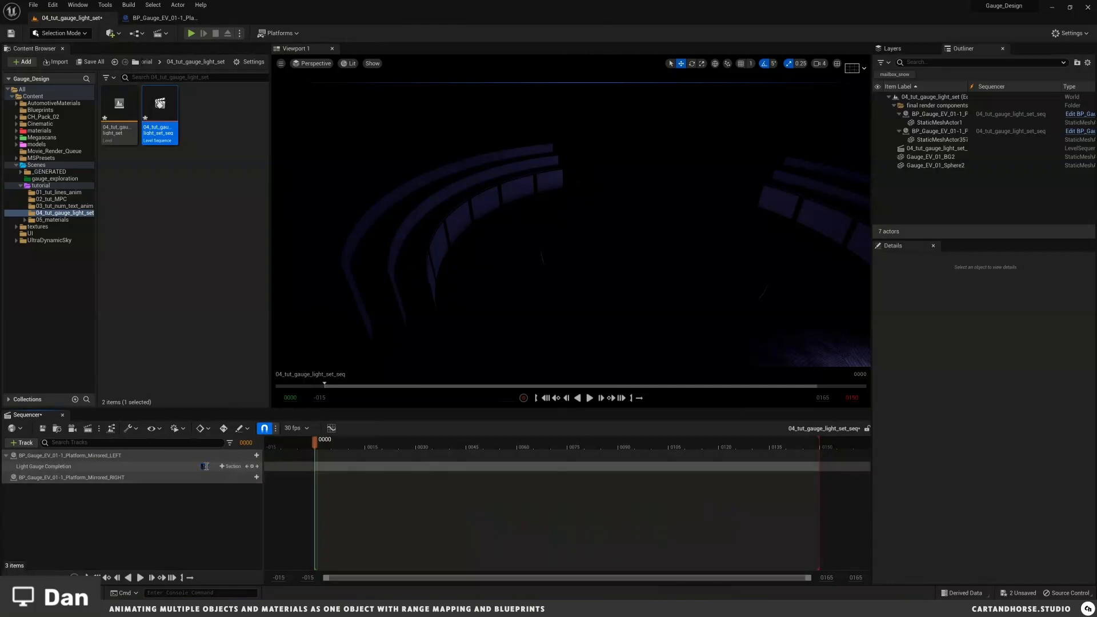
{"action": "key", "text": "Return"}
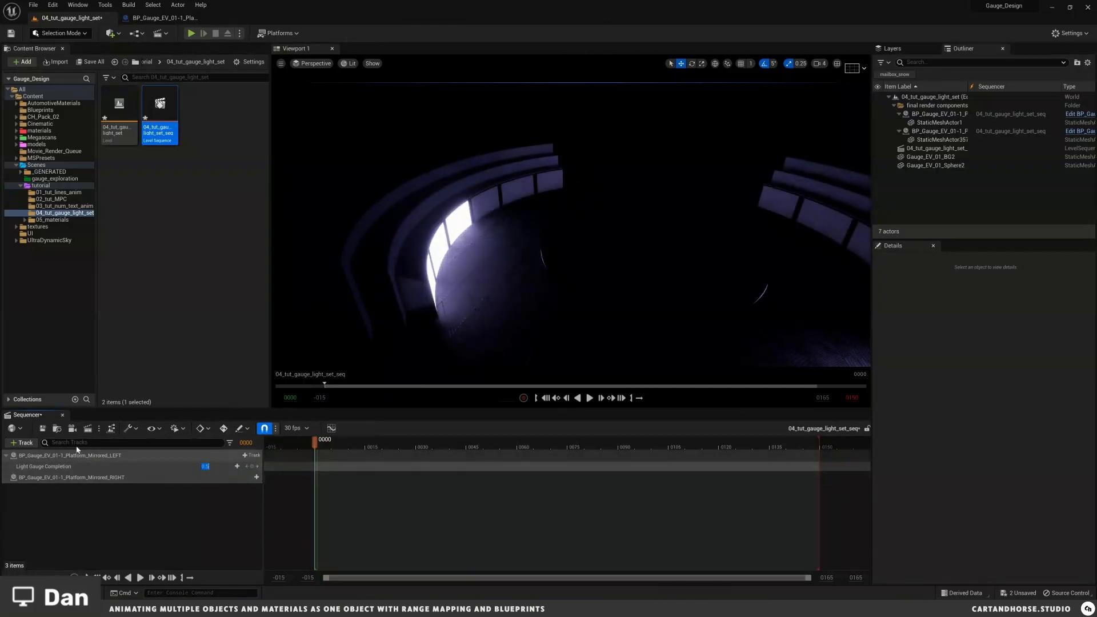
Step: Return to the Blueprint's Construction Script and examine the light 1 mapping nodes in the light set rig
{"action": "left_click", "coordinate": [166, 17]}
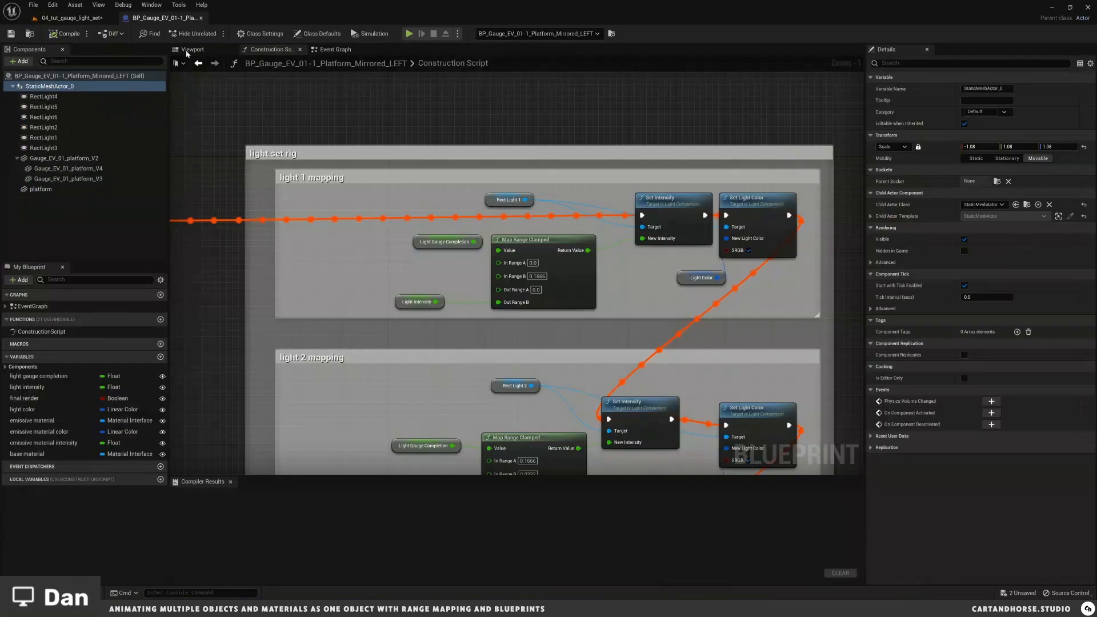
{"action": "scroll", "coordinate": [338, 240], "scroll_direction": "up", "scroll_amount": 2}
{"action": "scroll", "coordinate": [339, 240], "scroll_direction": "down", "scroll_amount": 3}
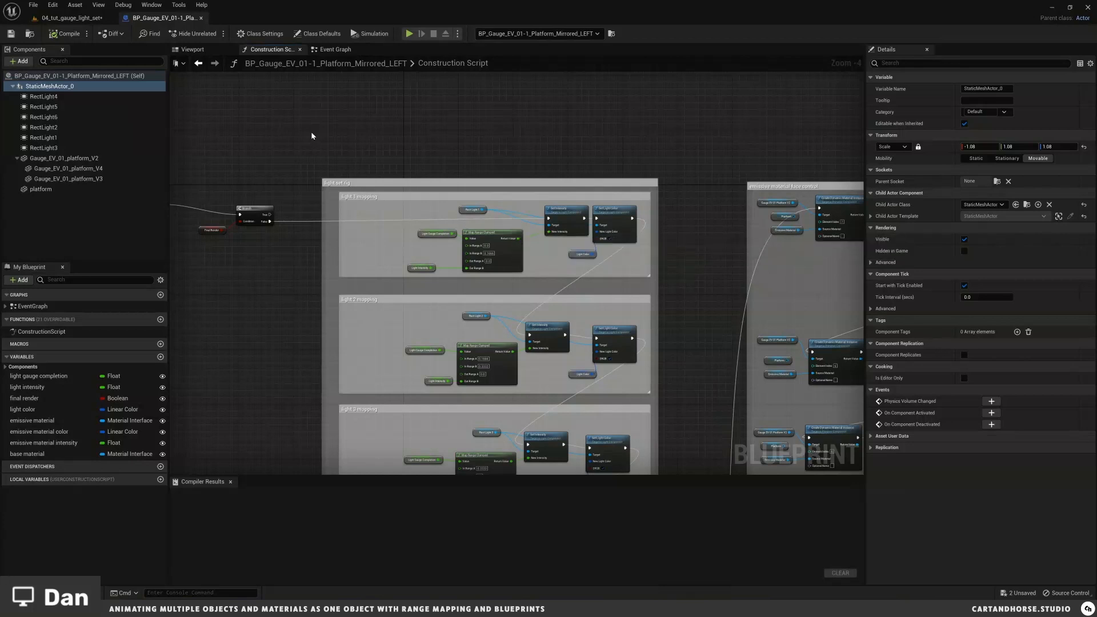
{"action": "scroll", "coordinate": [408, 288], "scroll_direction": "up", "scroll_amount": 4}
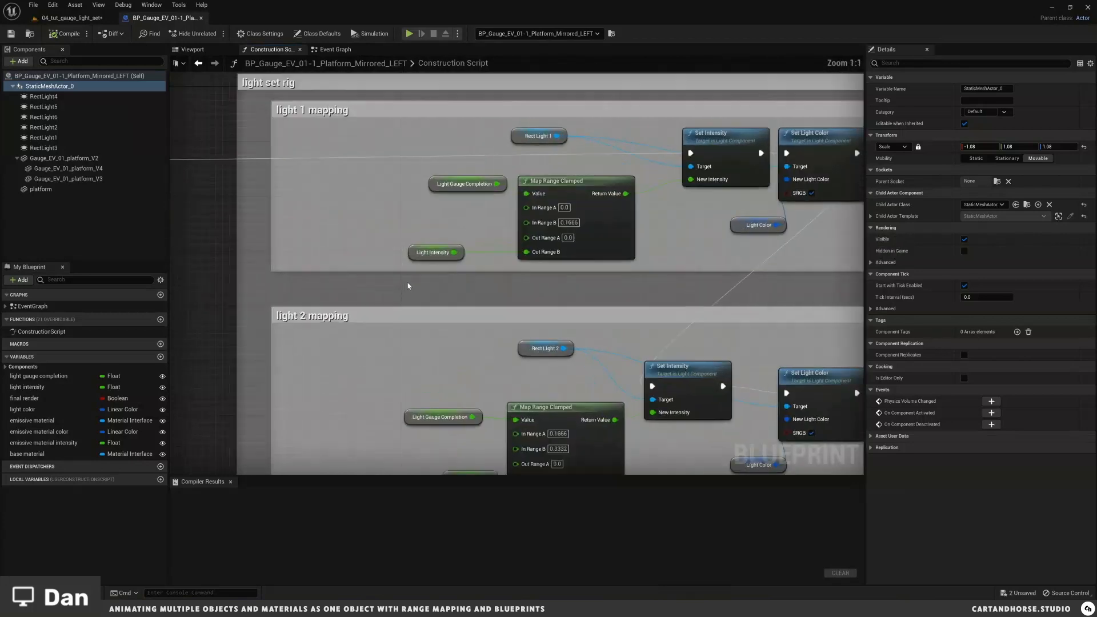
{"action": "right_click_drag", "start_coordinate": [577, 273], "coordinate": [512, 313]}
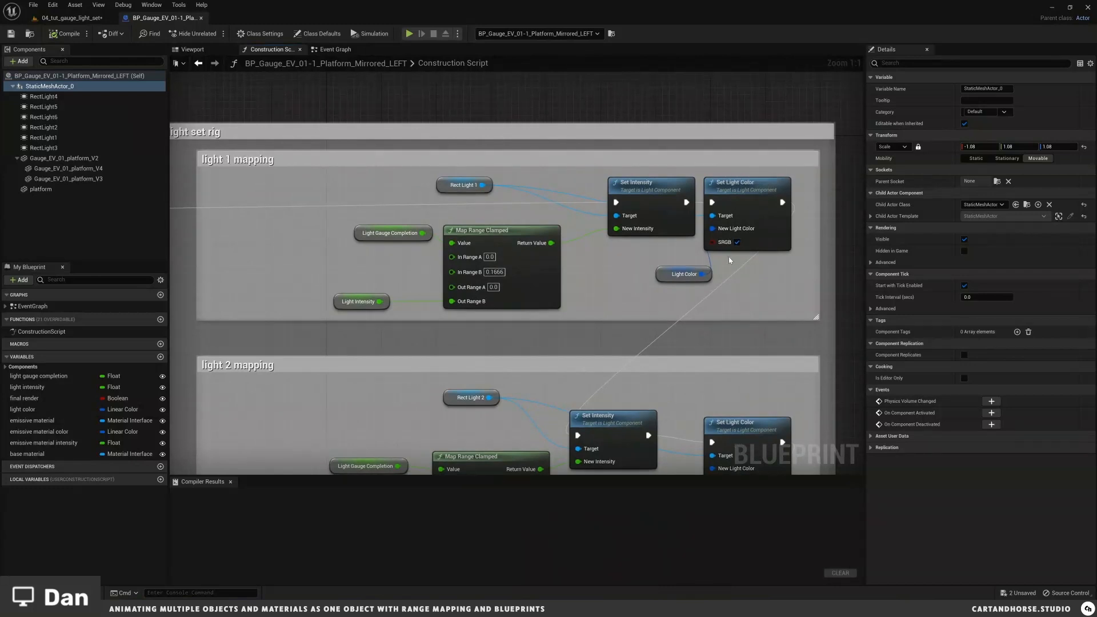
Step: Inspect the variable details of Light Gauge Completion and Light Intensity in the light 1 mapping
{"action": "left_click", "coordinate": [361, 234]}
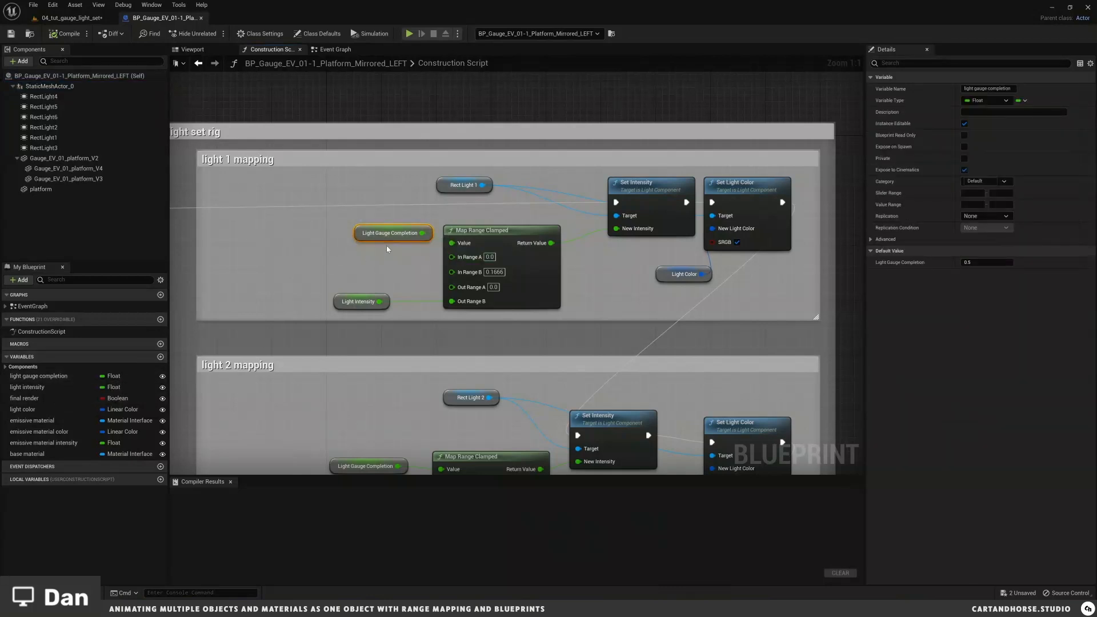
{"action": "left_click", "coordinate": [344, 303]}
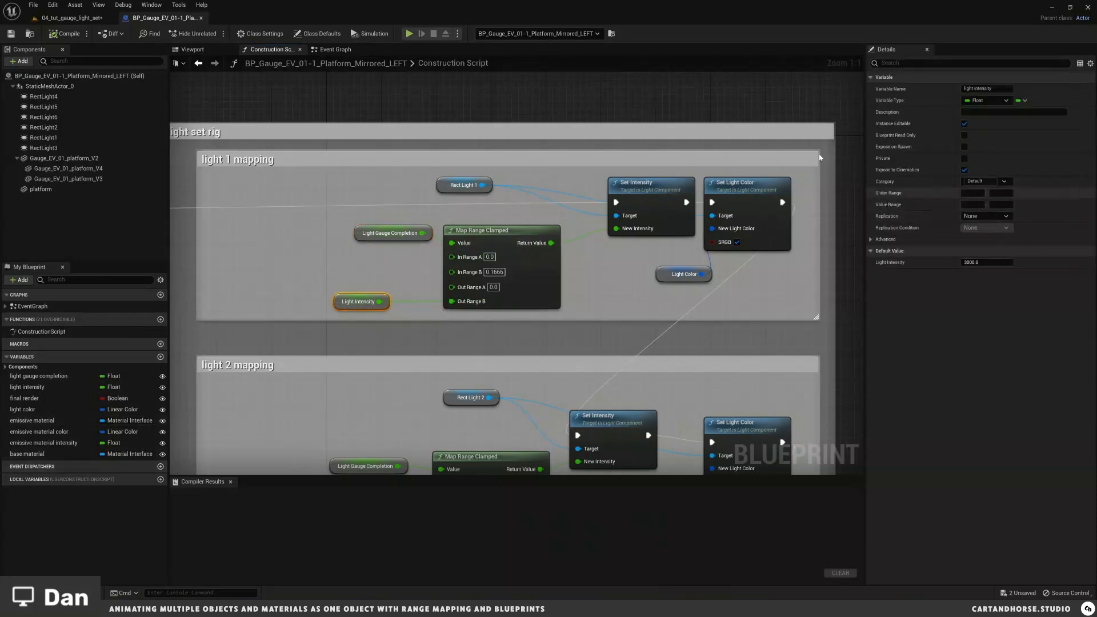
Step: In the level, raise the left platform's Light Intensity to 100, and set it back to 1
{"action": "left_click", "coordinate": [67, 18]}
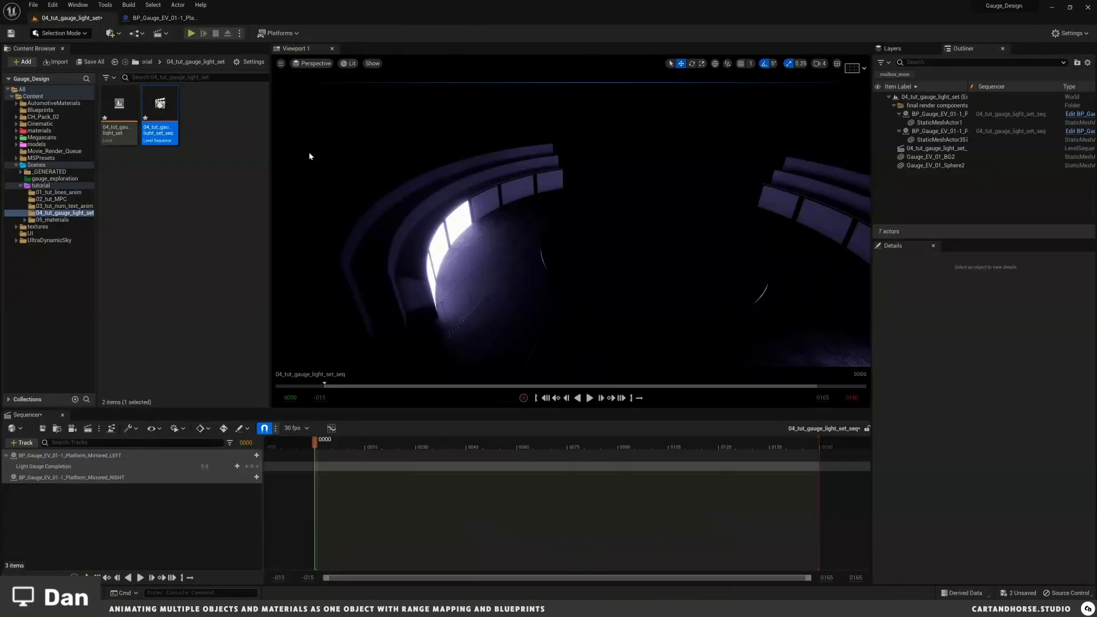
{"action": "left_click", "coordinate": [344, 242]}
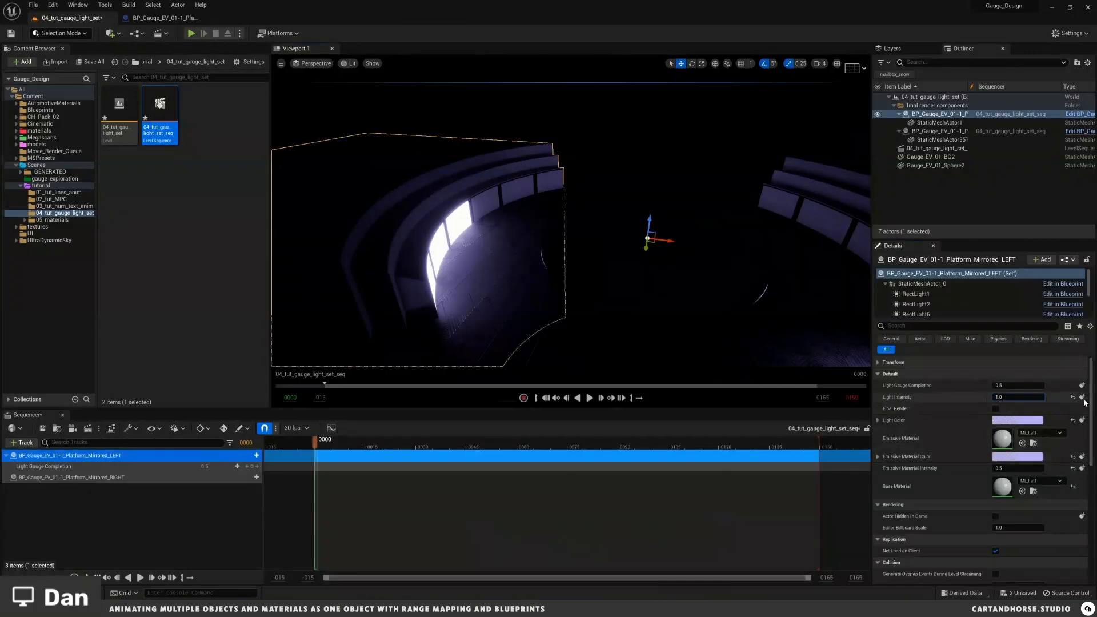
{"action": "left_click_drag", "start_coordinate": [1007, 397], "coordinate": [1028, 398]}
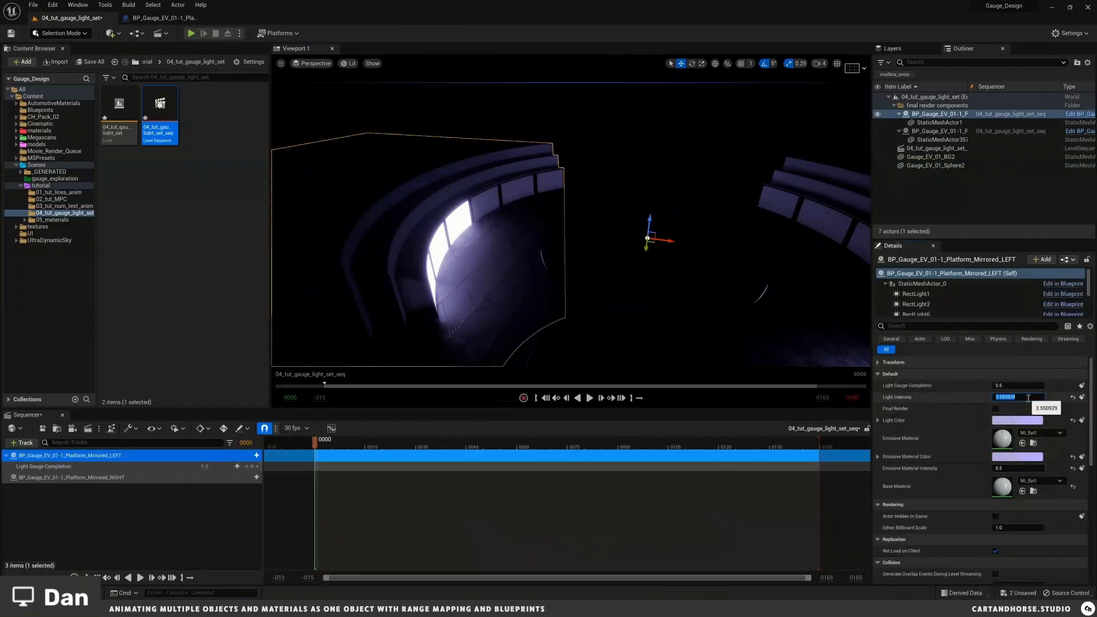
{"action": "type", "text": "100"}
{"action": "key", "text": "Return"}
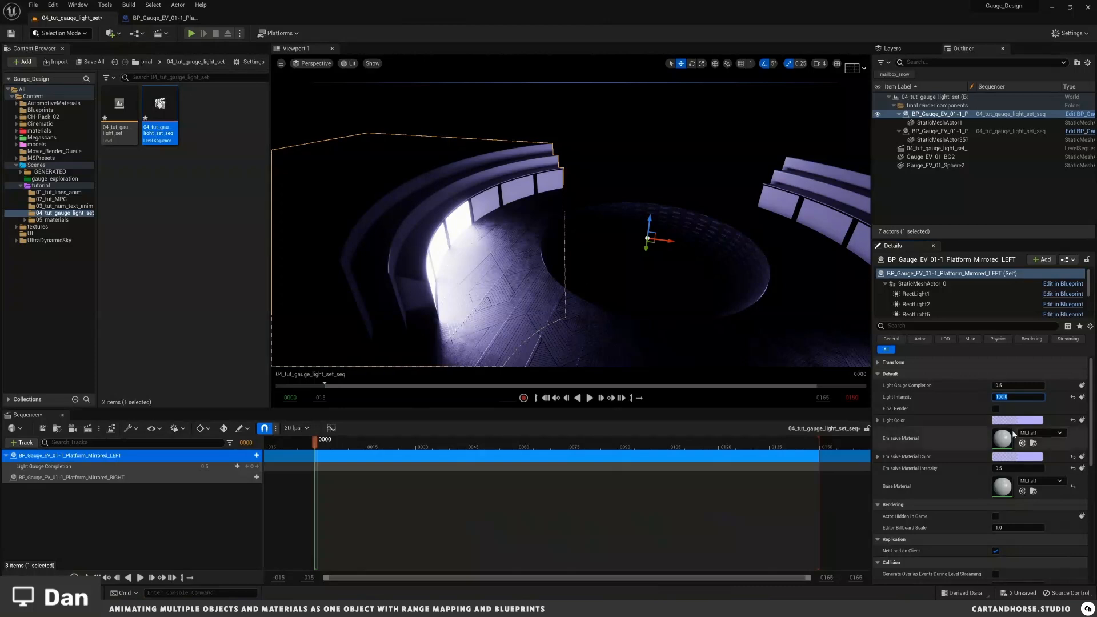
{"action": "type", "text": "1"}
{"action": "key", "text": "Return"}
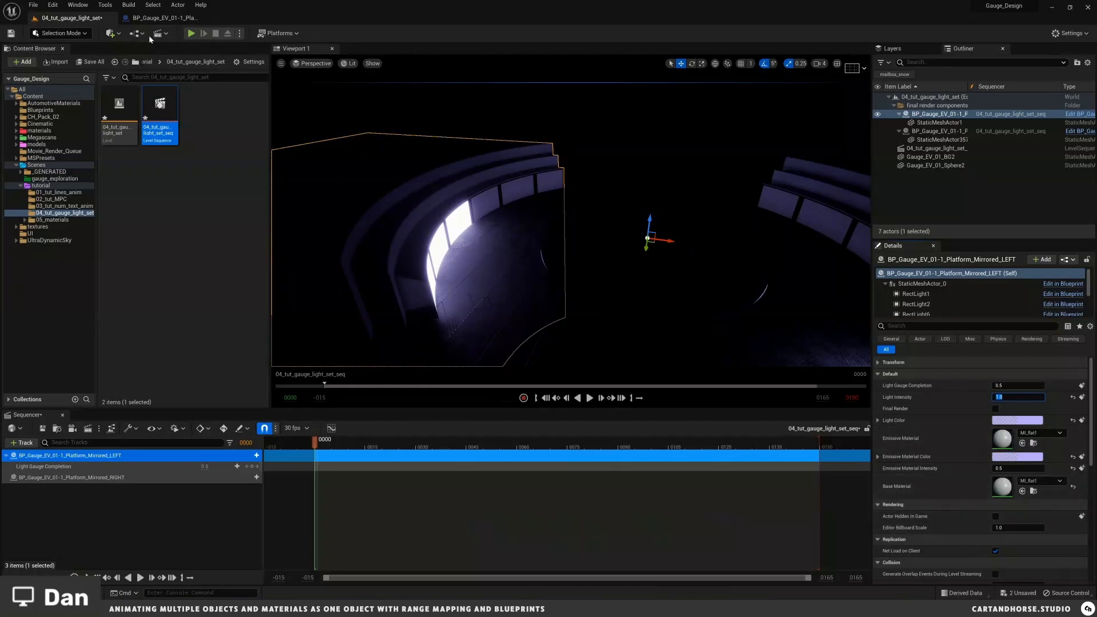
Step: Return to the Blueprint's Construction Script and examine how the Final Render branch leads into the light set rig
{"action": "left_click", "coordinate": [165, 18]}
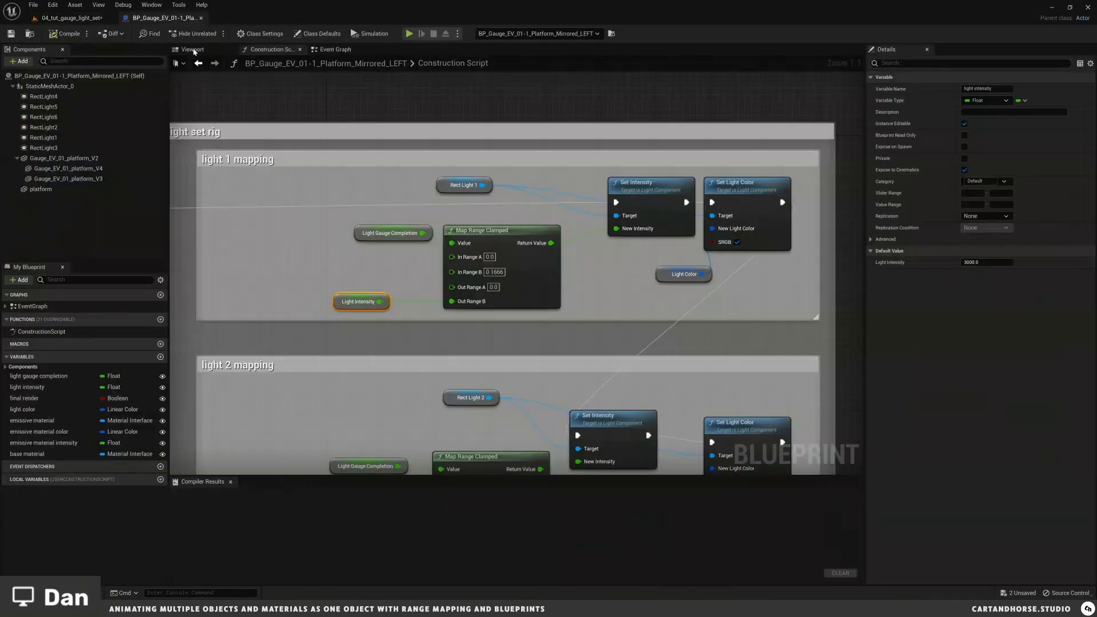
{"action": "left_click", "coordinate": [607, 105]}
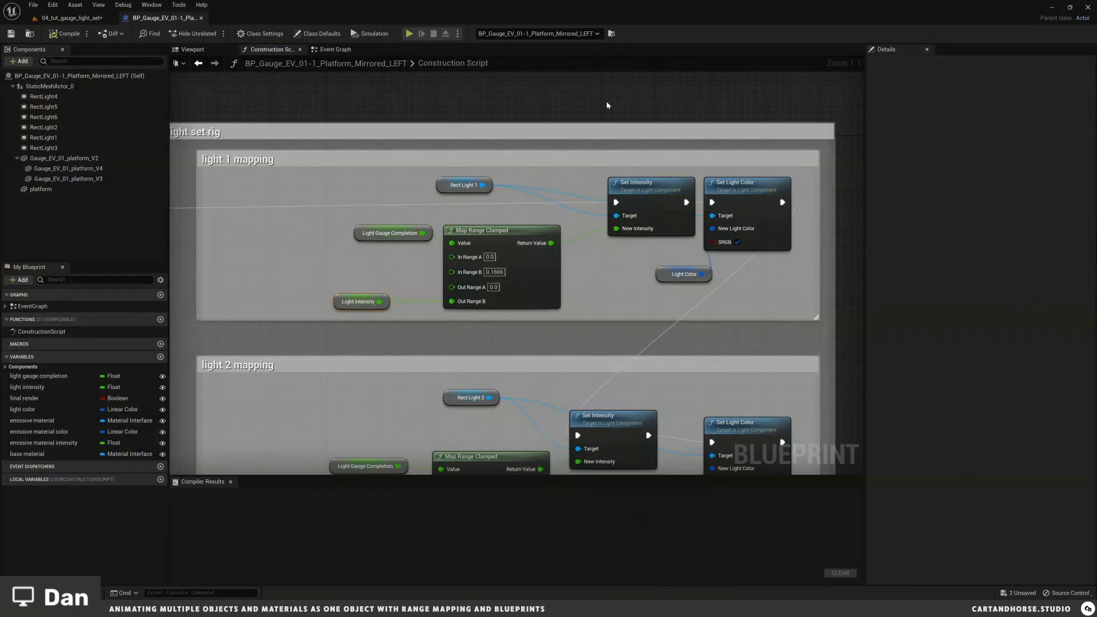
{"action": "mouse_move", "coordinate": [339, 209]}
{"action": "right_mouse_down"}
{"action": "mouse_move", "coordinate": [604, 203]}
{"action": "mouse_move", "coordinate": [344, 204]}
{"action": "right_mouse_up"}
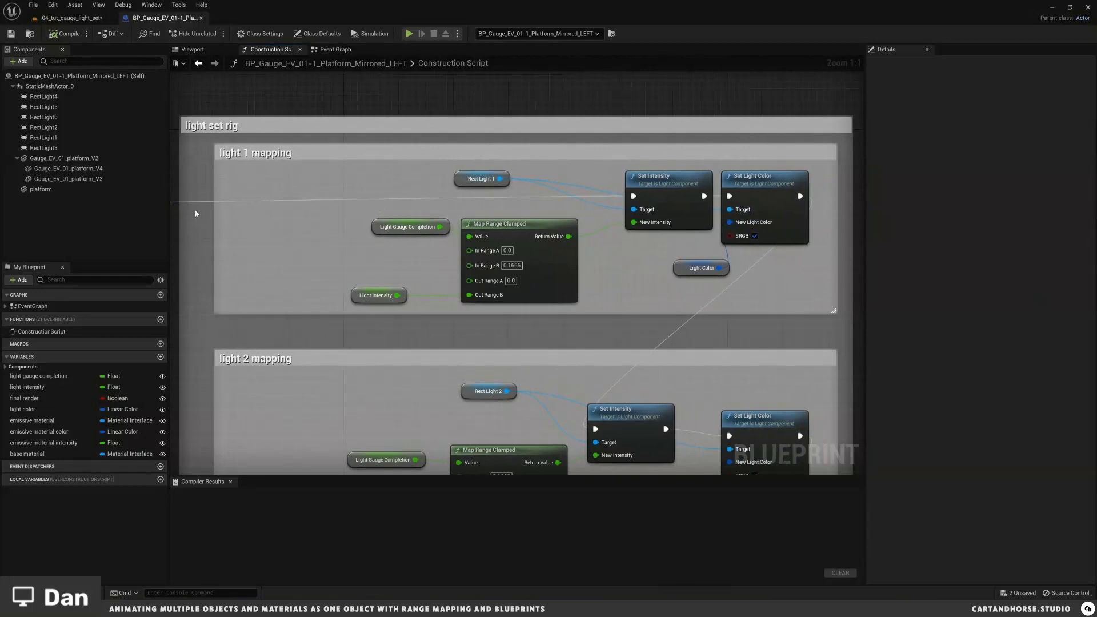
{"action": "scroll", "coordinate": [229, 210], "scroll_direction": "down", "scroll_amount": 5}
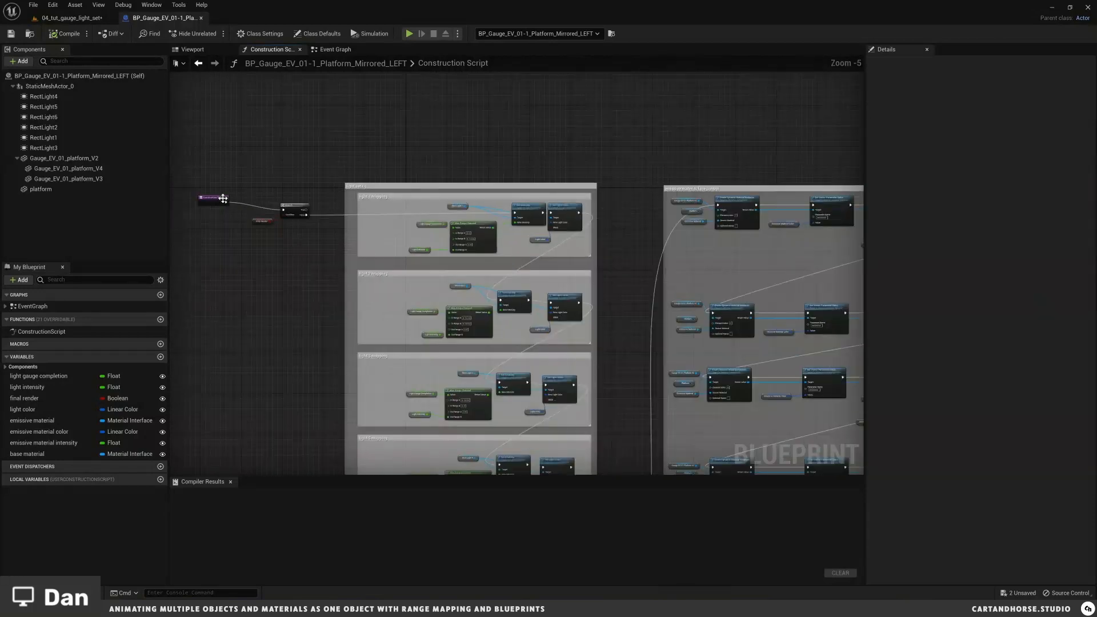
{"action": "scroll", "coordinate": [245, 263], "scroll_direction": "up", "scroll_amount": 3}
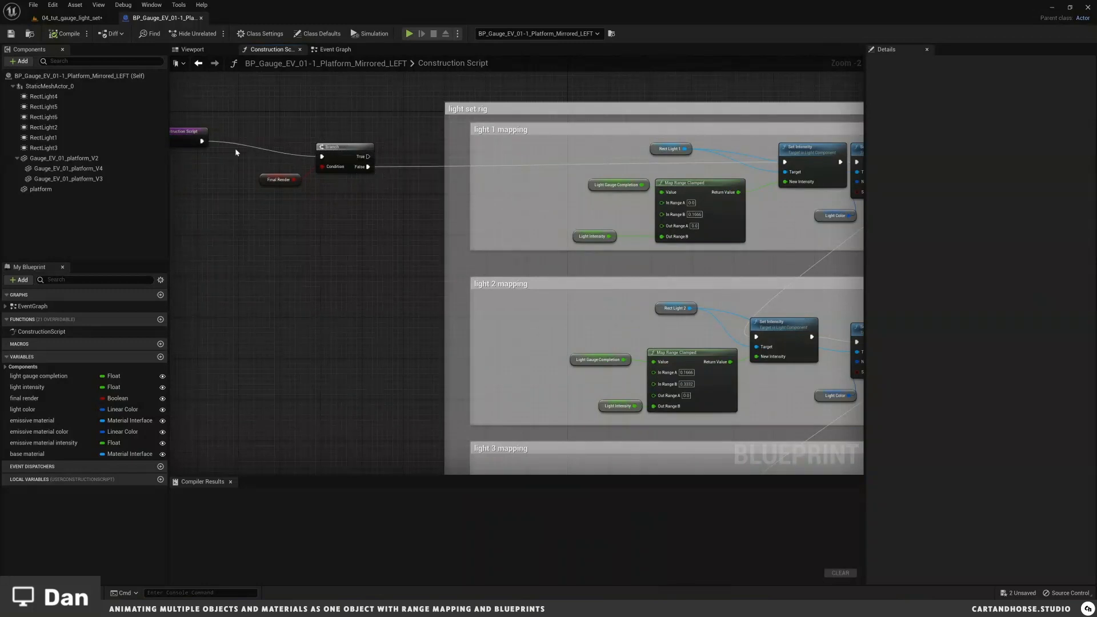
{"action": "right_click_drag", "start_coordinate": [635, 170], "coordinate": [504, 174]}
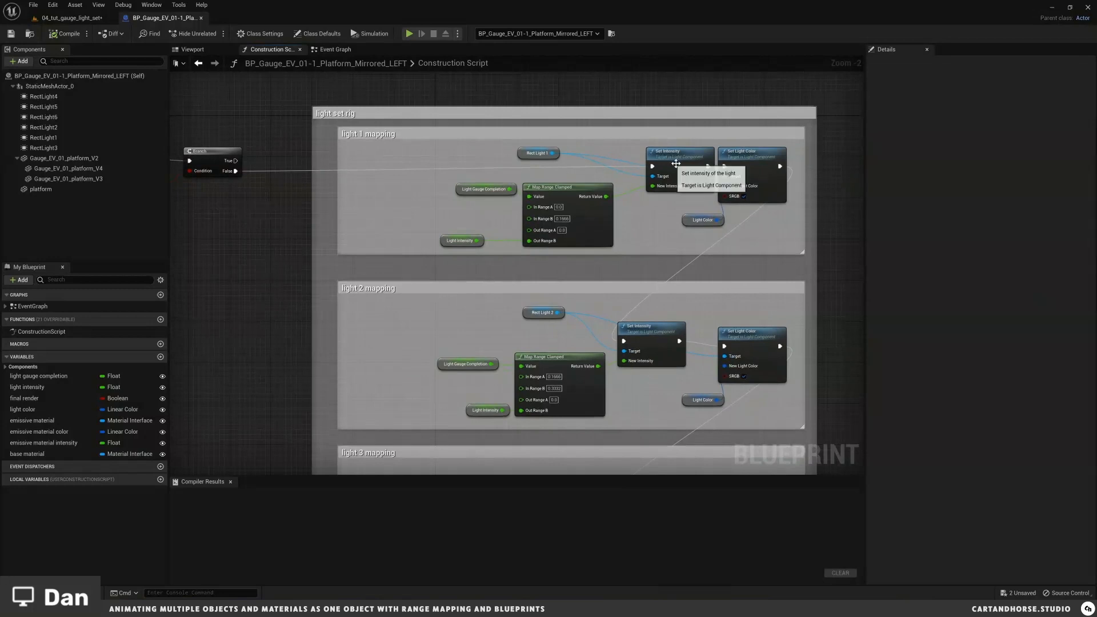
Step: Break the link between the Branch node's False output and the light 1 Set Intensity node, and undo the break
{"action": "left_click", "coordinate": [289, 171], "text": "alt"}
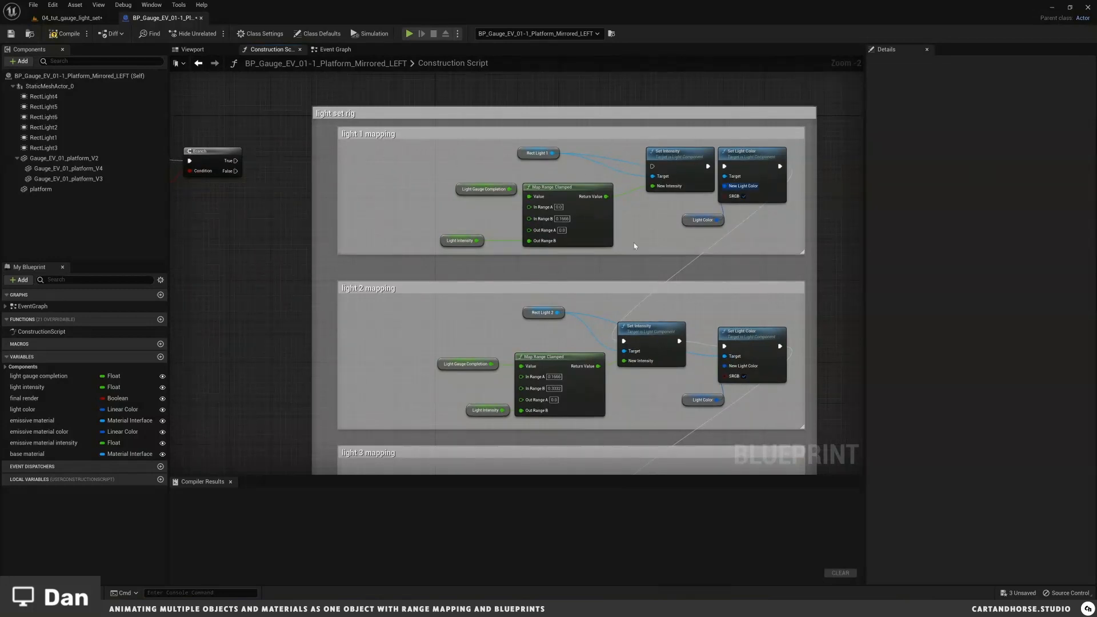
{"action": "scroll", "coordinate": [349, 193], "scroll_direction": "down", "scroll_amount": 2}
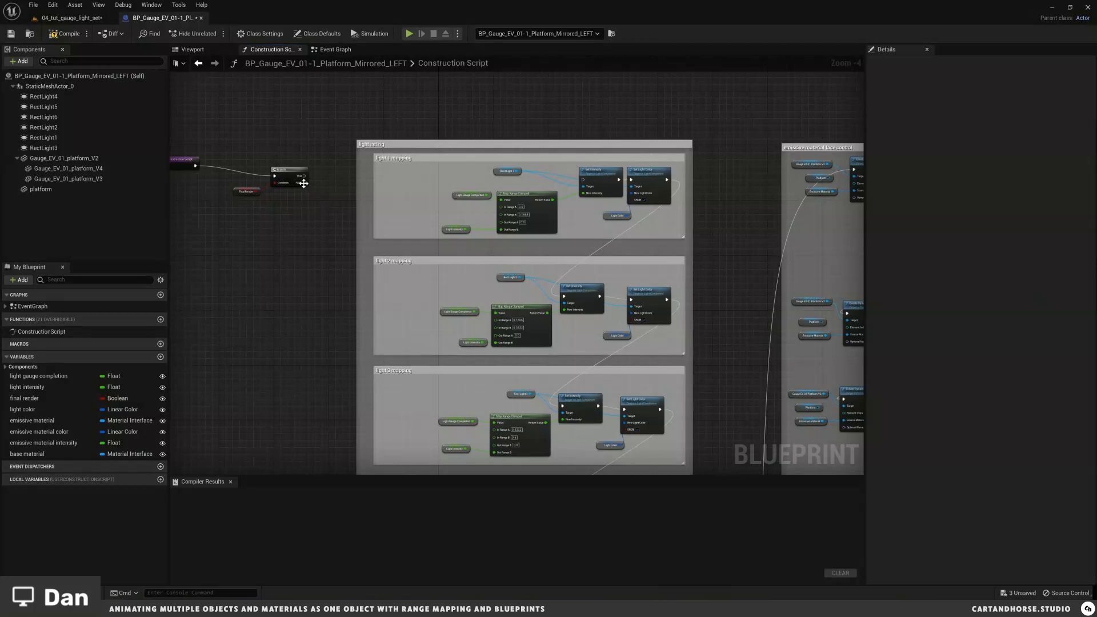
{"action": "key", "text": "ctrl+z"}
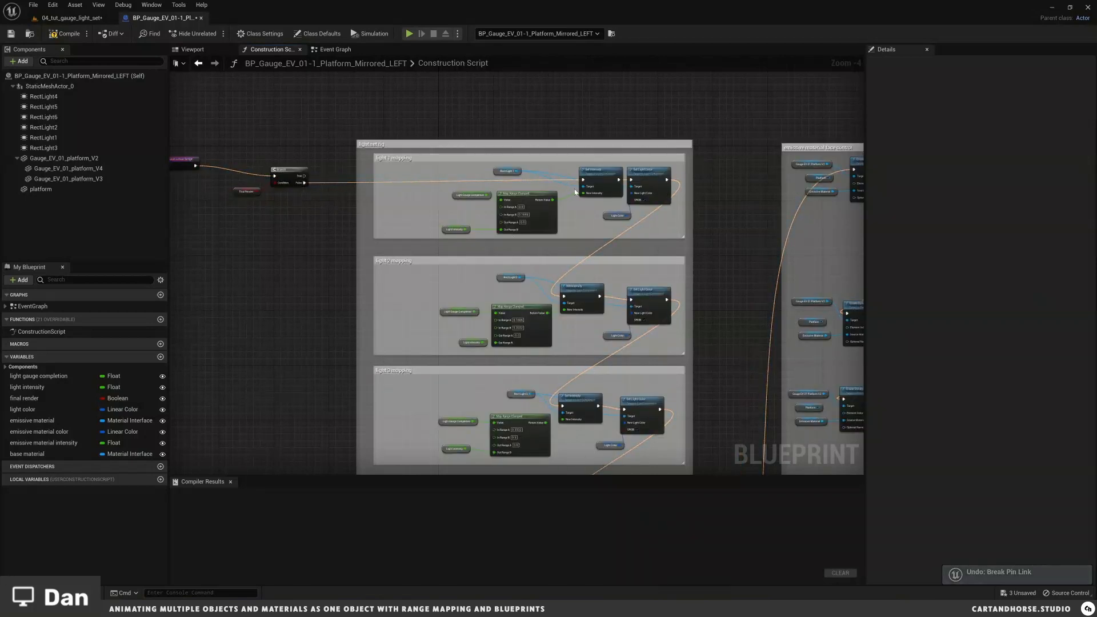
Step: Inspect the Rect Light 1 node in the light 1 mapping and its matching light component in the Blueprint's 3D preview
{"action": "scroll", "coordinate": [638, 182], "scroll_direction": "up", "scroll_amount": 3}
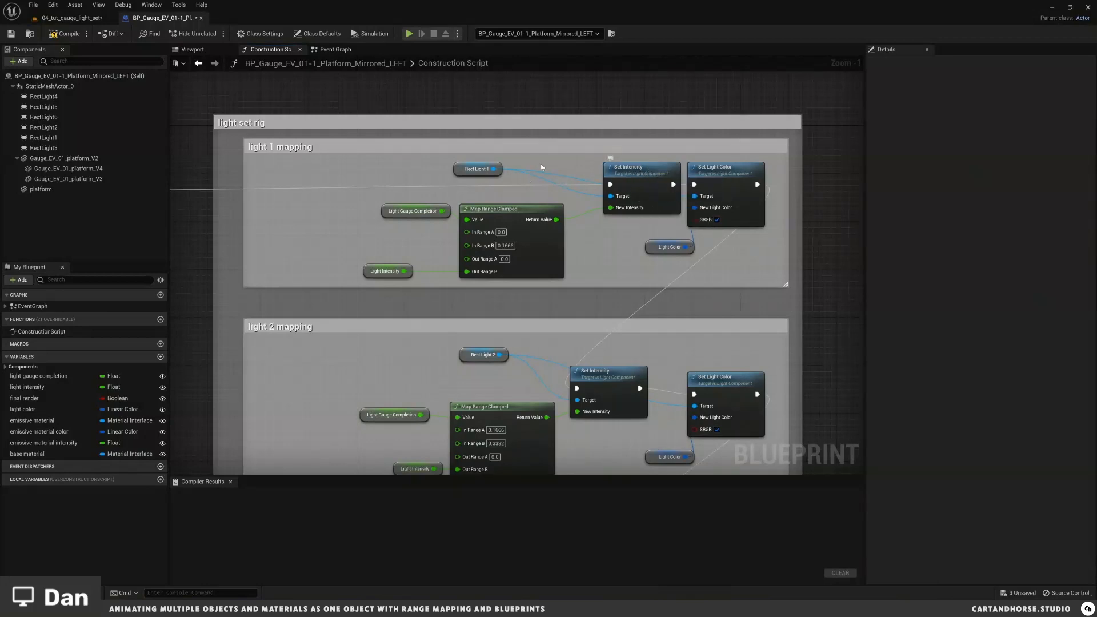
{"action": "left_click", "coordinate": [460, 169]}
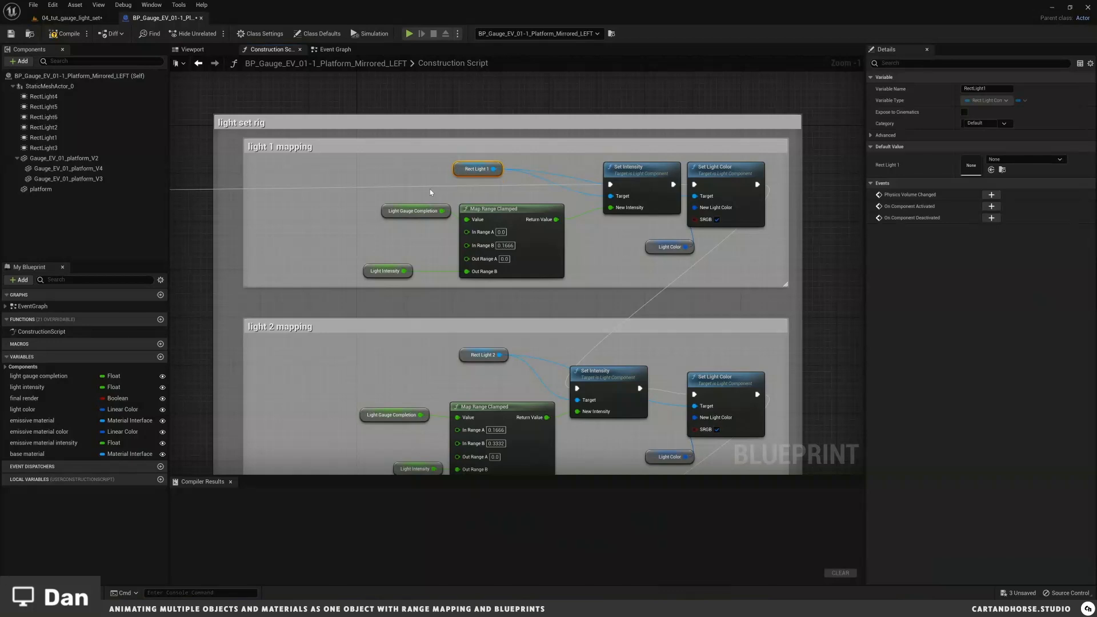
{"action": "left_click", "coordinate": [192, 50]}
{"action": "left_click", "coordinate": [500, 261]}
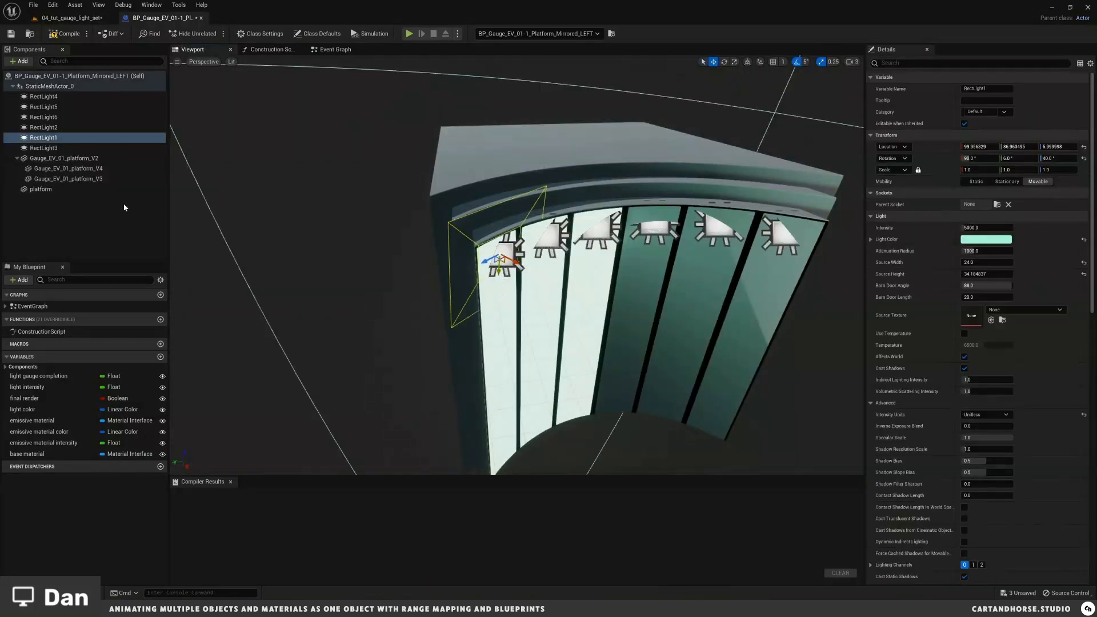
{"action": "right_click_drag", "start_coordinate": [496, 303], "coordinate": [456, 253]}
Step: Place another Rect Light 1 reference node above the light set rig in the Construction Script, and delete it
{"action": "left_click", "coordinate": [272, 49]}
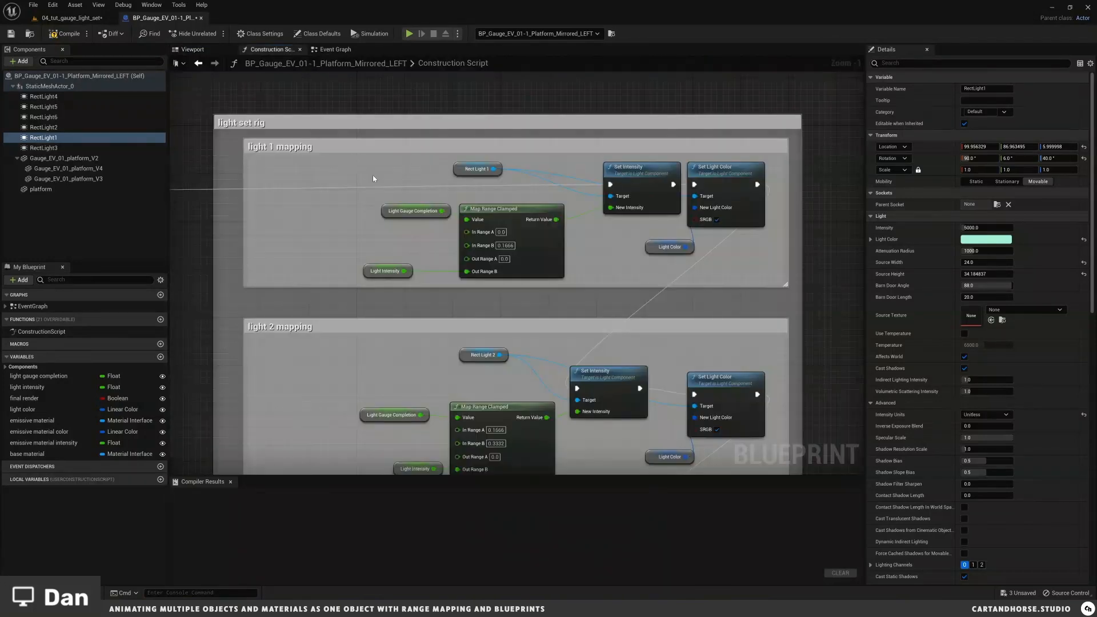
{"action": "left_click_drag", "start_coordinate": [51, 138], "coordinate": [432, 111]}
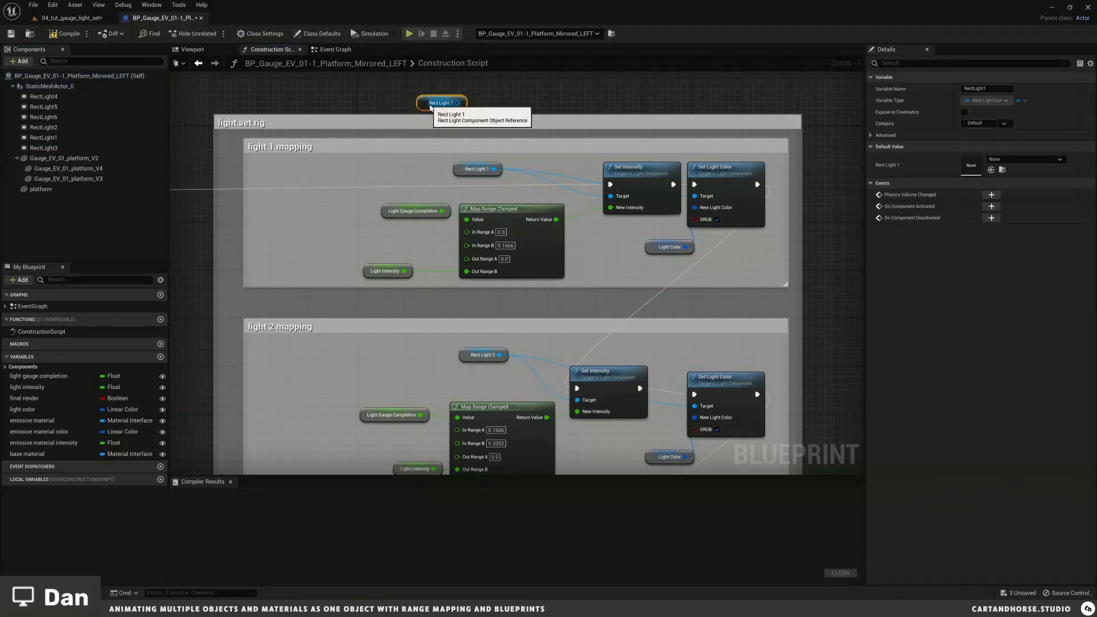
{"action": "key", "text": "Delete"}
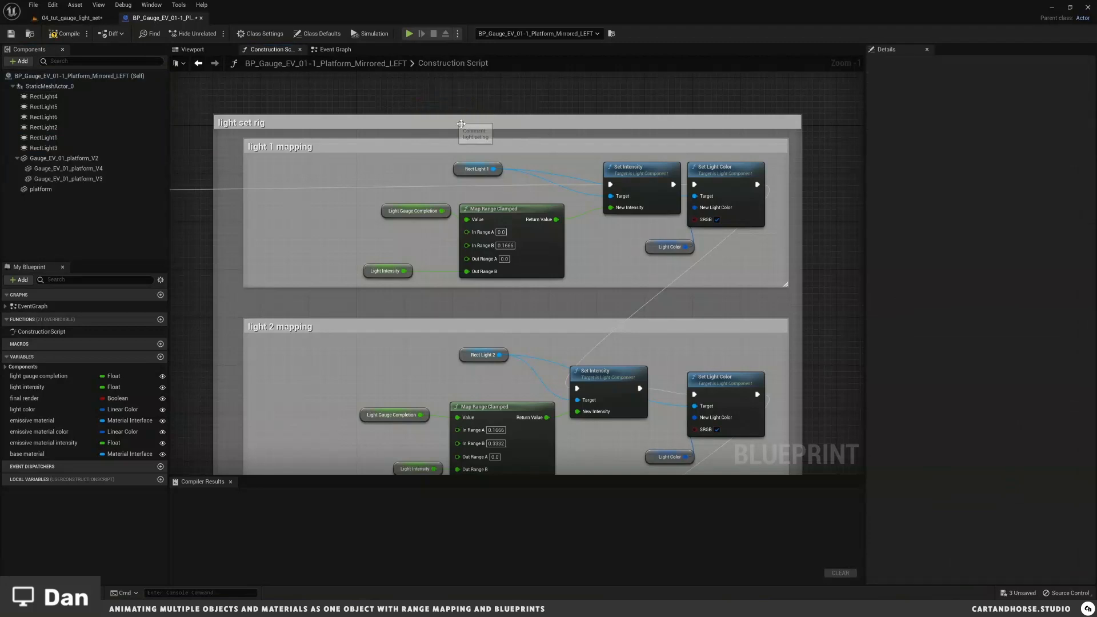
Step: Search the graph's available actions for "set inten" to look at the Set Intensity entries, and close the list
{"action": "right_click", "coordinate": [622, 100]}
{"action": "type", "text": "set "}
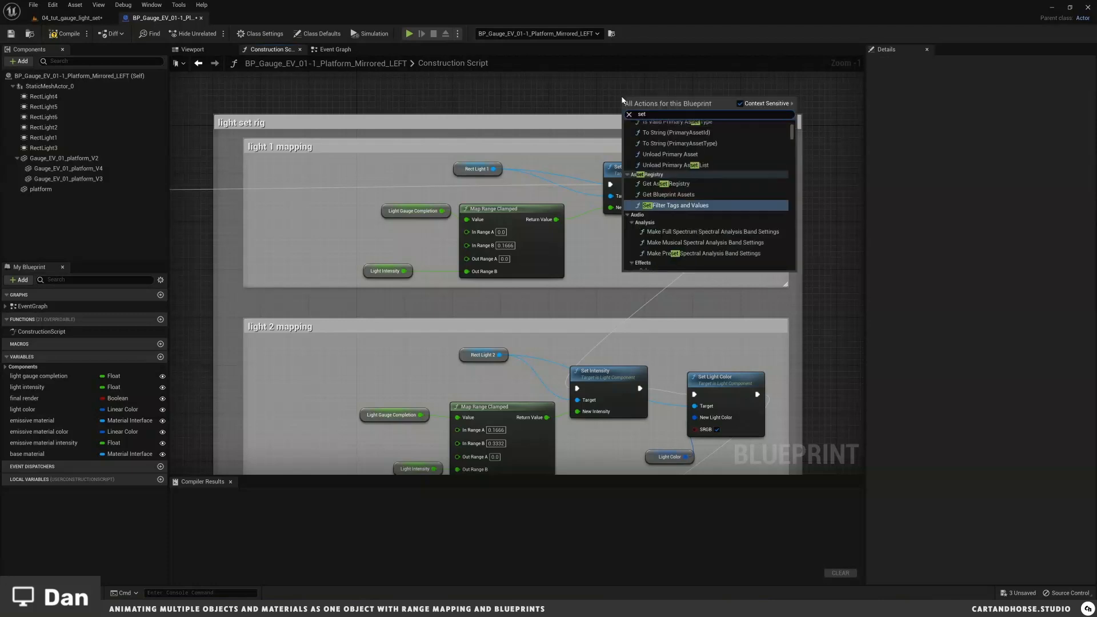
{"action": "type", "text": "inten"}
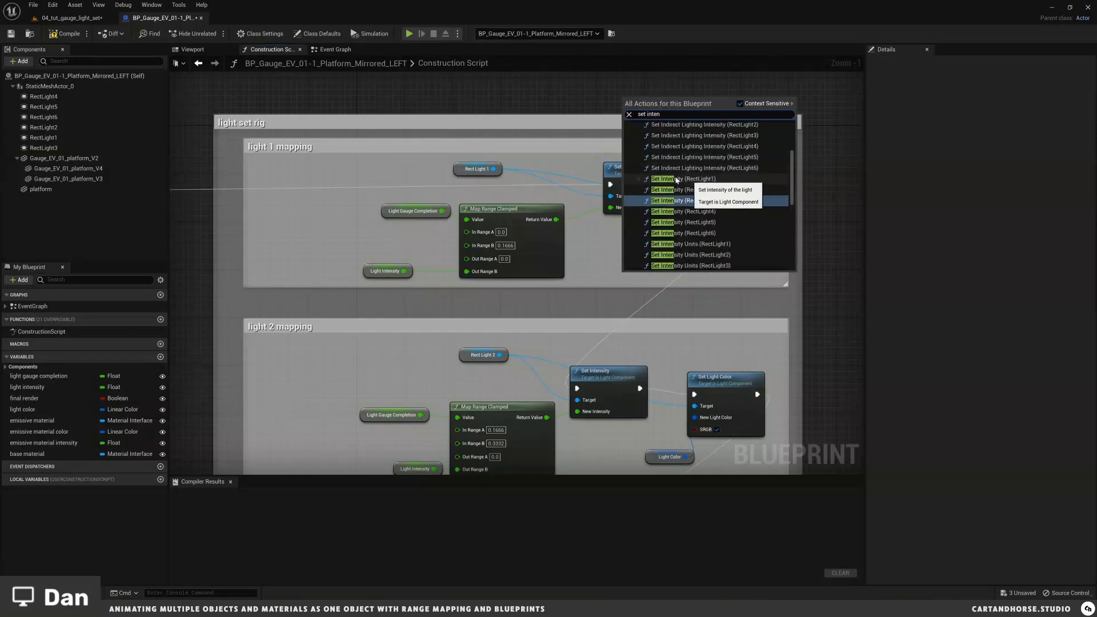
{"action": "left_click", "coordinate": [565, 91]}
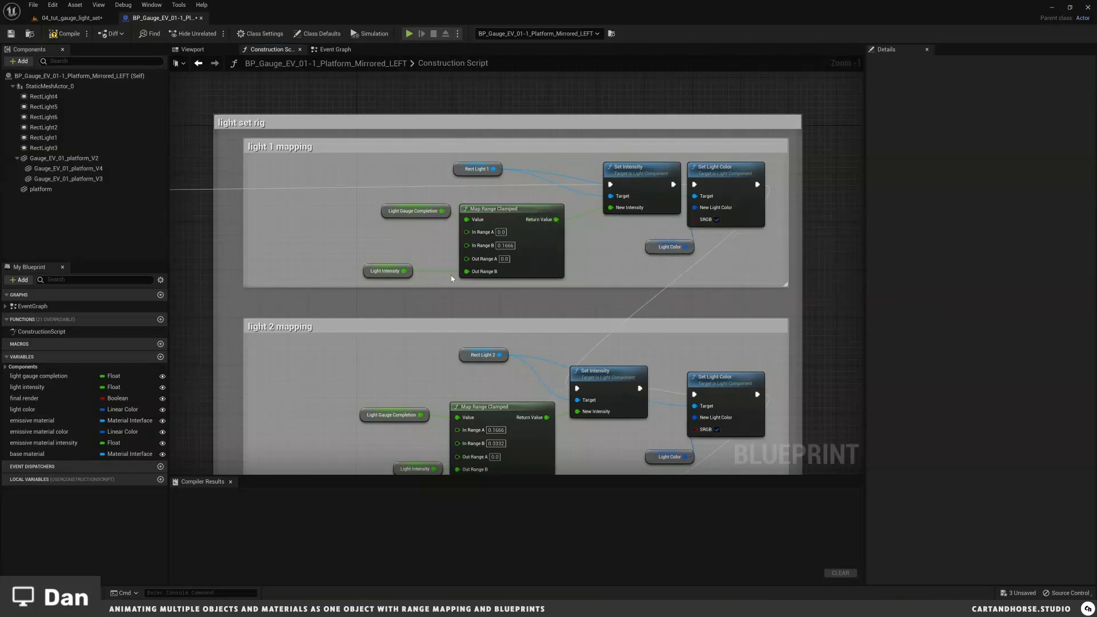
Step: Examine how Light Gauge Completion feeds the Map Range Clamped nodes of the light 1 and light 2 mappings, checking the lit panels in the level
{"action": "left_click", "coordinate": [385, 212]}
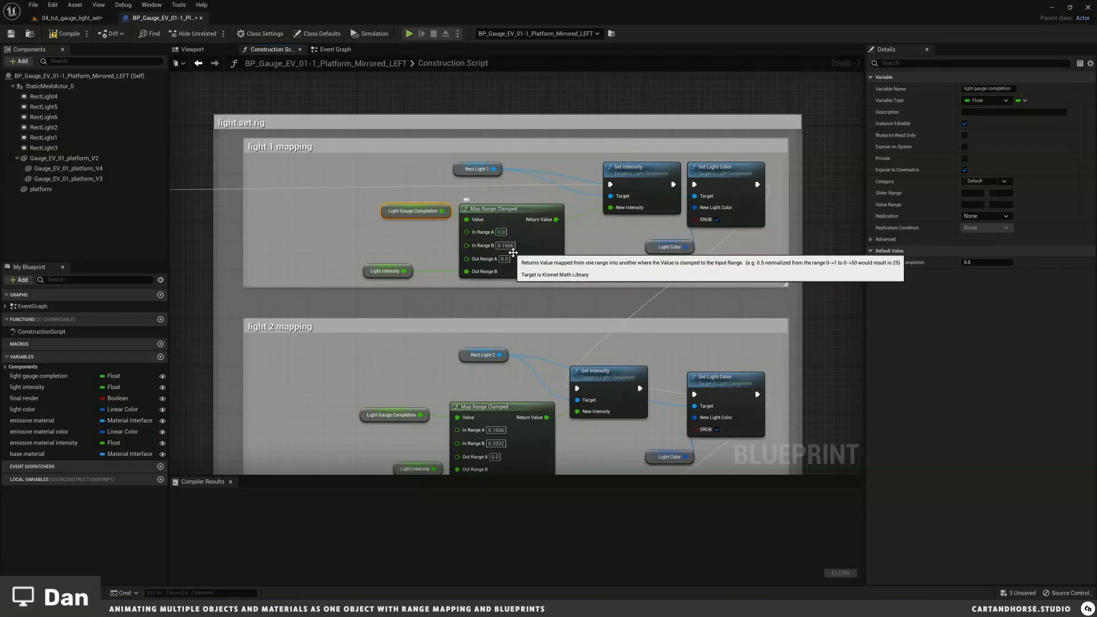
{"action": "left_click", "coordinate": [80, 20]}
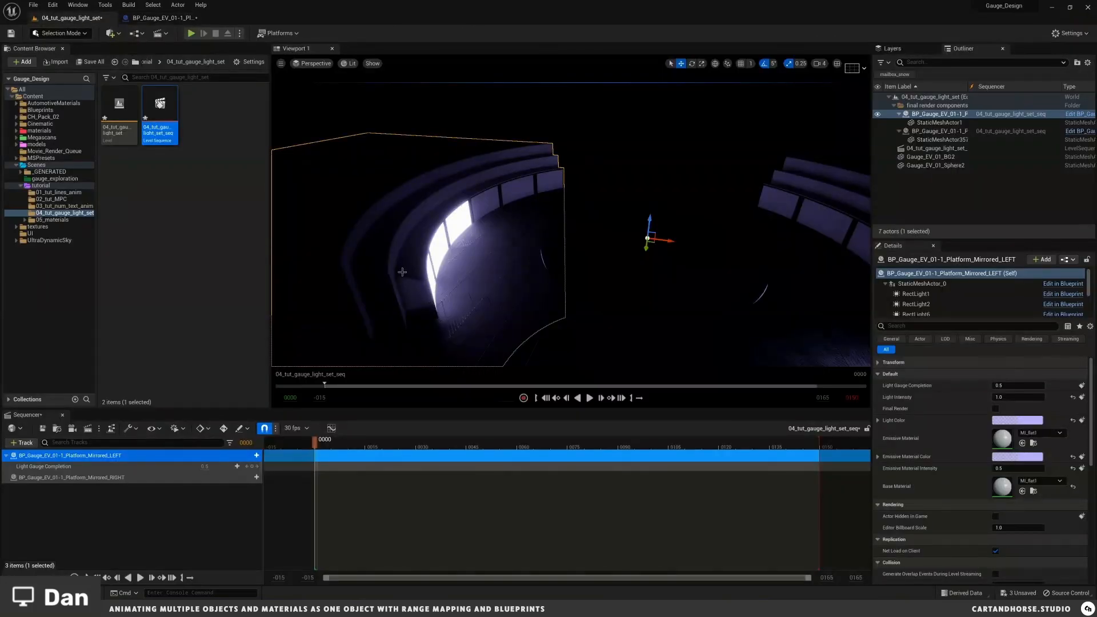
{"action": "left_click", "coordinate": [165, 18]}
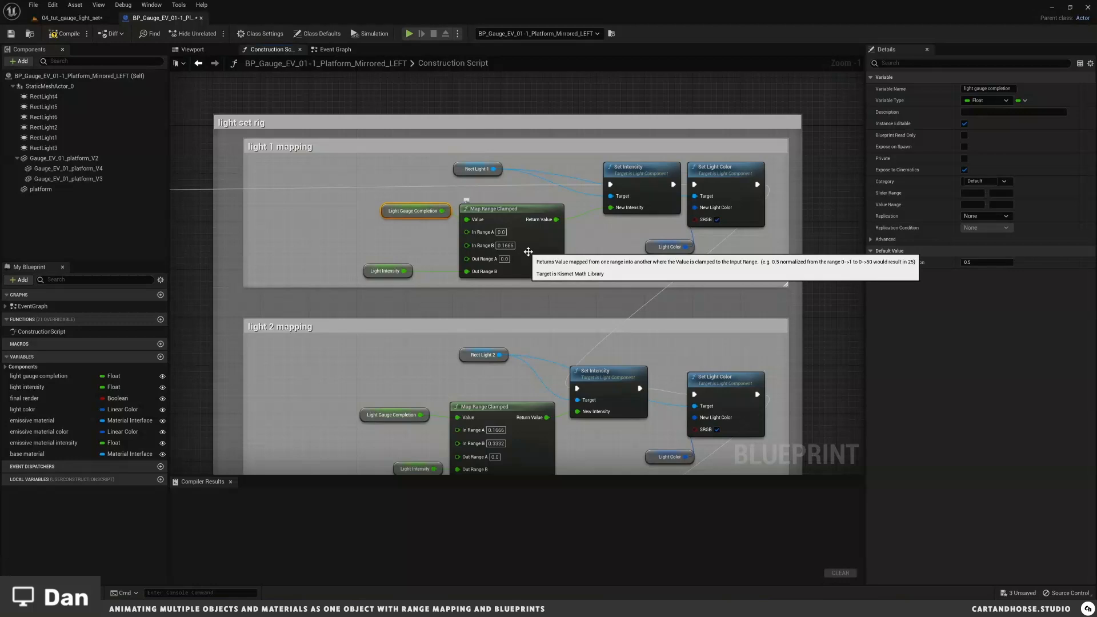
{"action": "right_click_drag", "start_coordinate": [560, 326], "coordinate": [557, 287]}
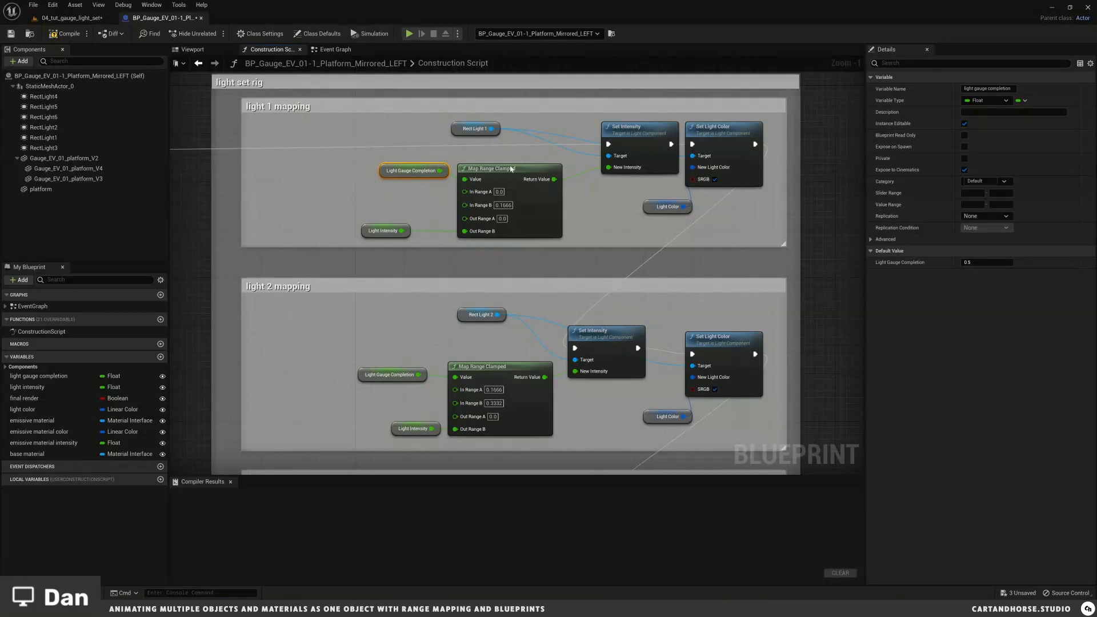
{"action": "scroll", "coordinate": [482, 170], "scroll_direction": "down", "scroll_amount": 2}
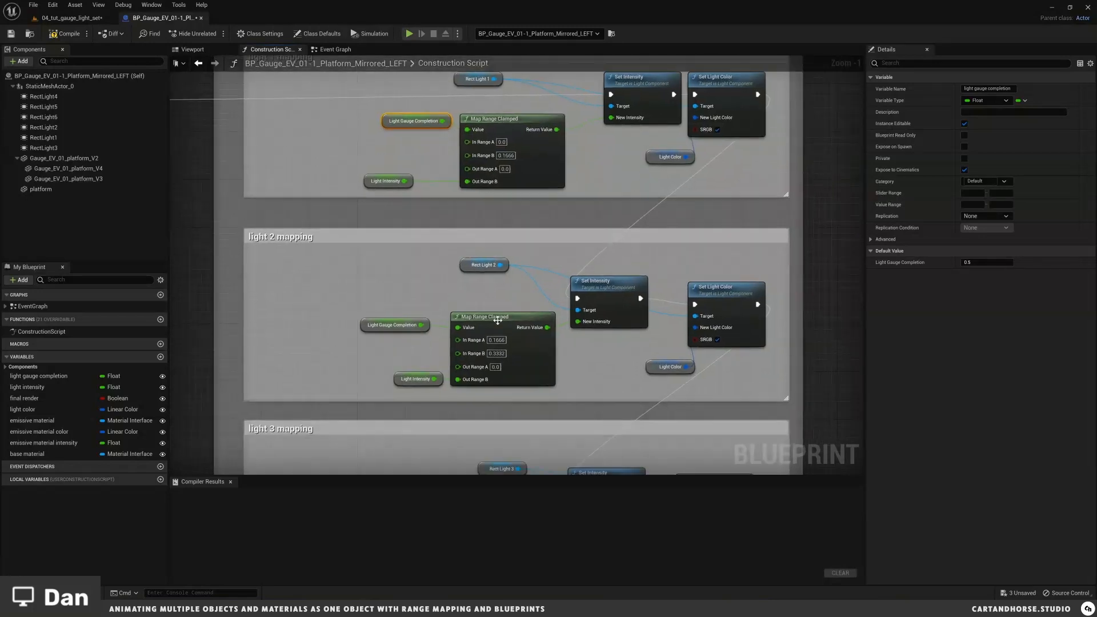
{"action": "scroll", "coordinate": [517, 342], "scroll_direction": "down", "scroll_amount": 2}
{"action": "right_click_drag", "start_coordinate": [520, 339], "coordinate": [521, 332]}
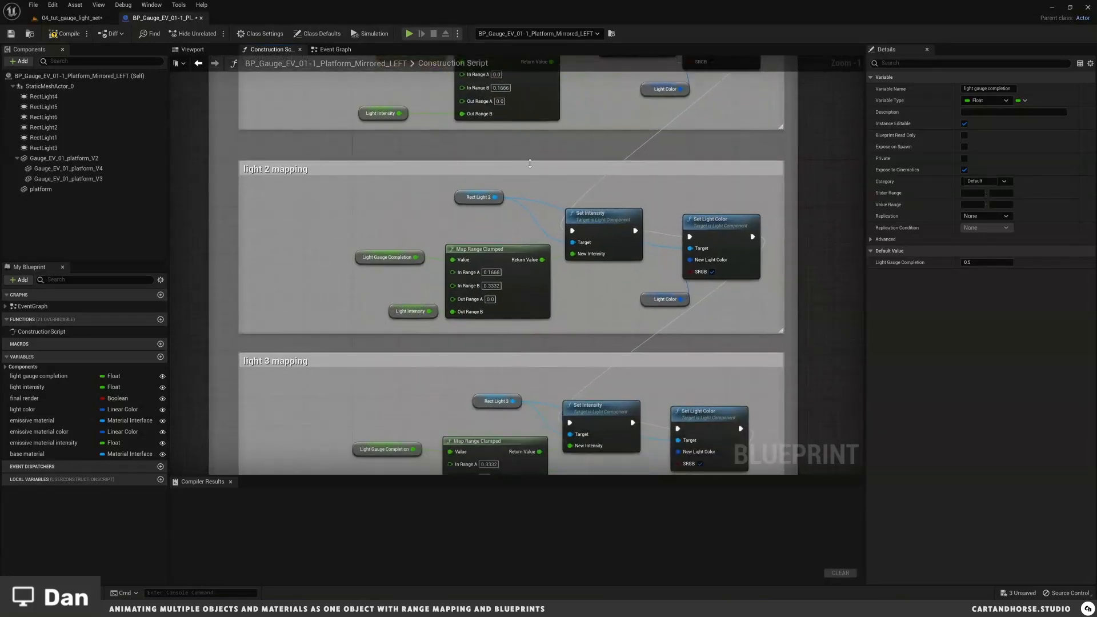
{"action": "right_click_drag", "start_coordinate": [530, 167], "coordinate": [537, 275]}
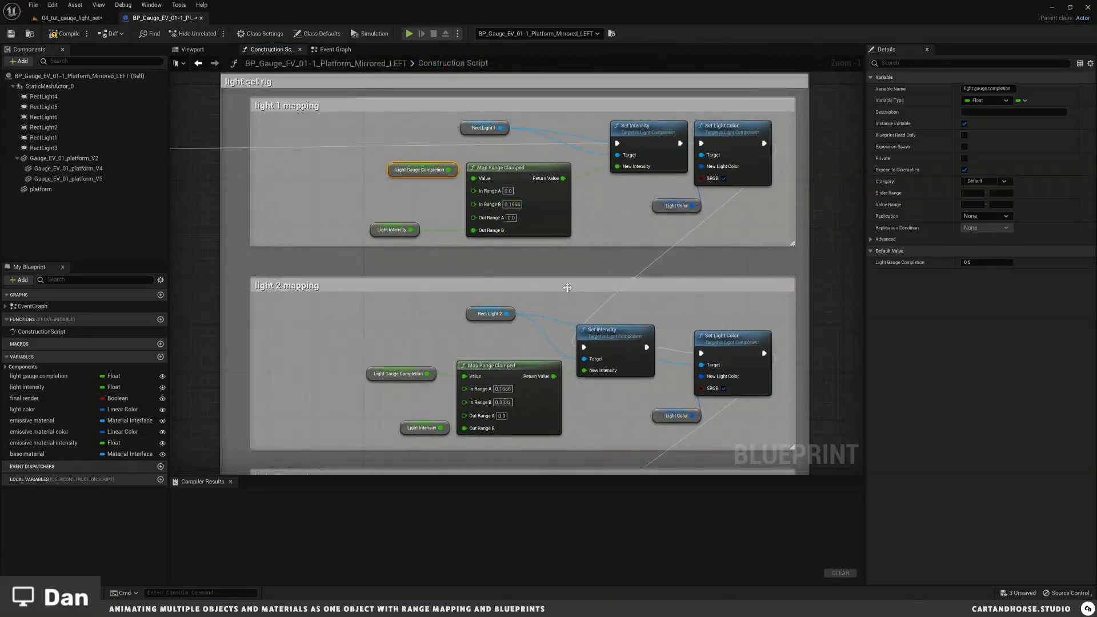
Step: Shift the Set Light Color node in the light 1 mapping slightly to the right, away from Set Intensity
{"action": "right_click_drag", "start_coordinate": [617, 224], "coordinate": [591, 250]}
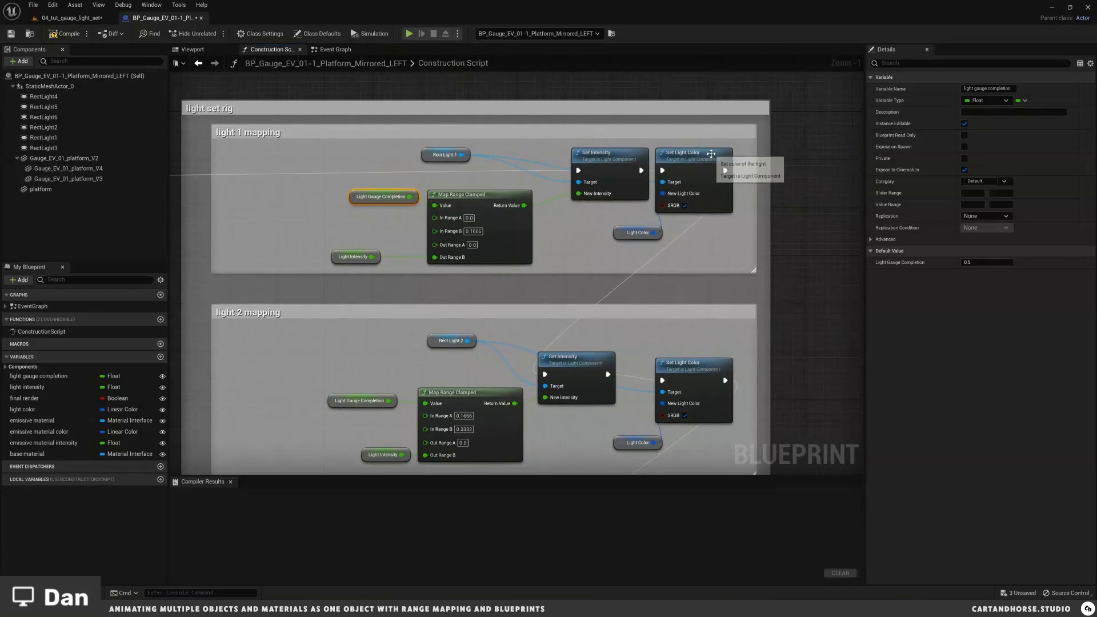
{"action": "right_click_drag", "start_coordinate": [769, 194], "coordinate": [708, 193]}
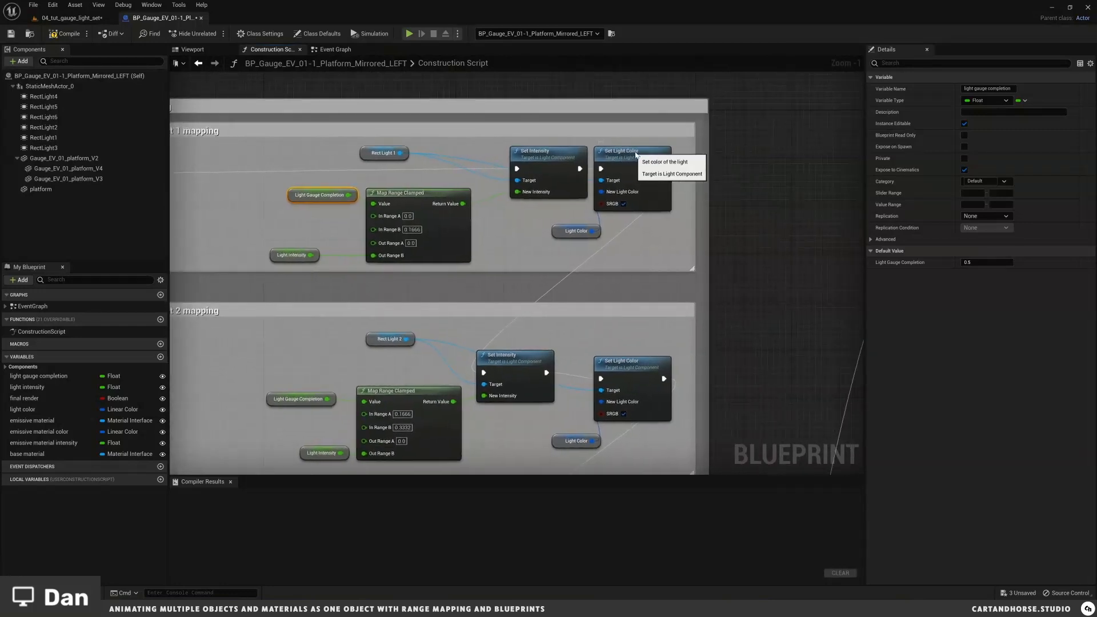
{"action": "left_click", "coordinate": [637, 155]}
{"action": "left_click", "coordinate": [722, 180]}
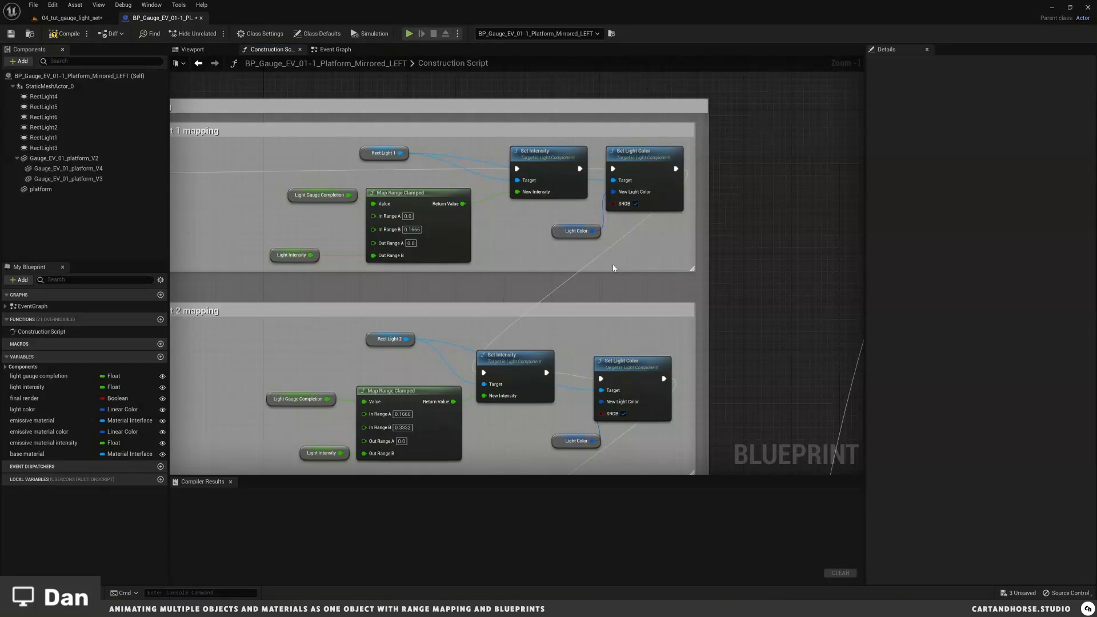
Step: Examine the stacked light mapping groups in the light set rig, comparing the In Range values of their Map Range Clamped nodes
{"action": "scroll", "coordinate": [529, 316], "scroll_direction": "down", "scroll_amount": 3}
{"action": "scroll", "coordinate": [464, 262], "scroll_direction": "up", "scroll_amount": 2}
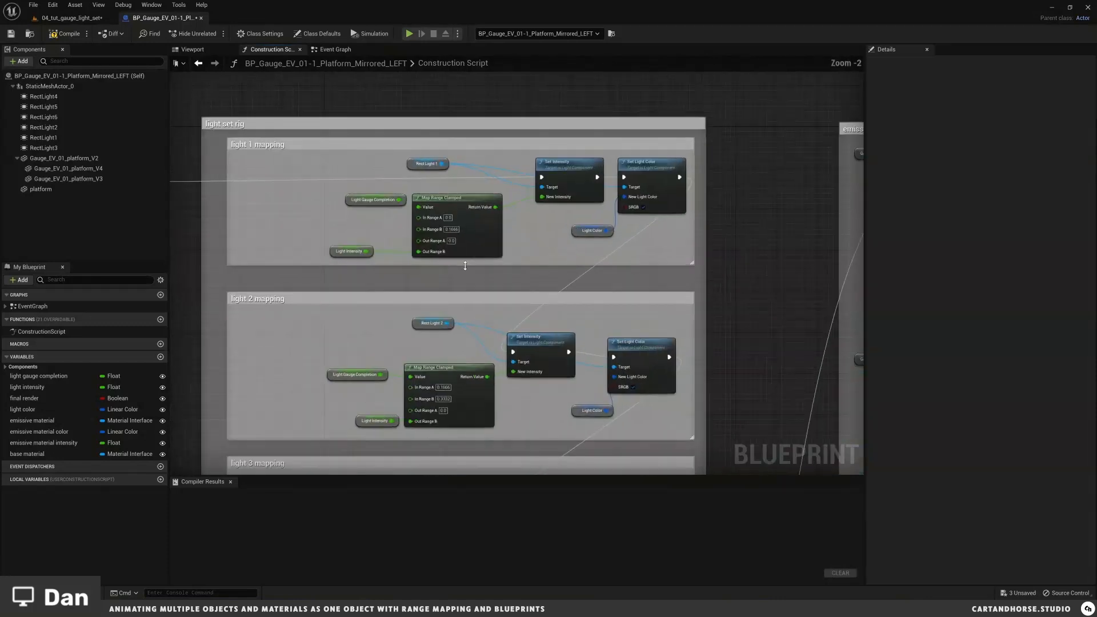
{"action": "scroll", "coordinate": [718, 241], "scroll_direction": "down", "scroll_amount": 4}
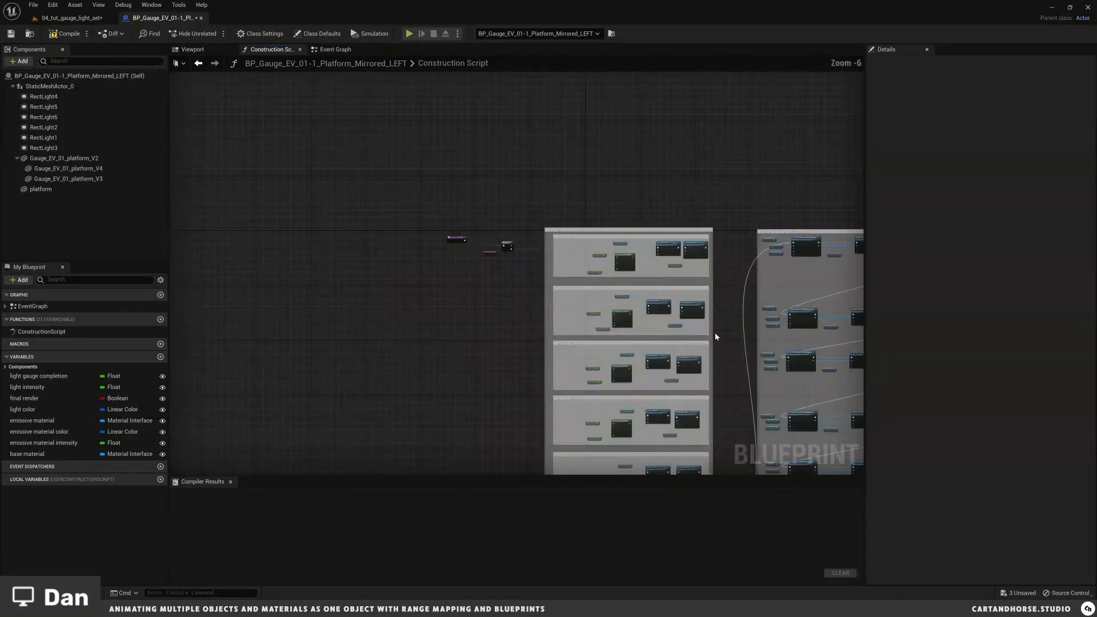
{"action": "right_click_drag", "start_coordinate": [715, 311], "coordinate": [657, 213]}
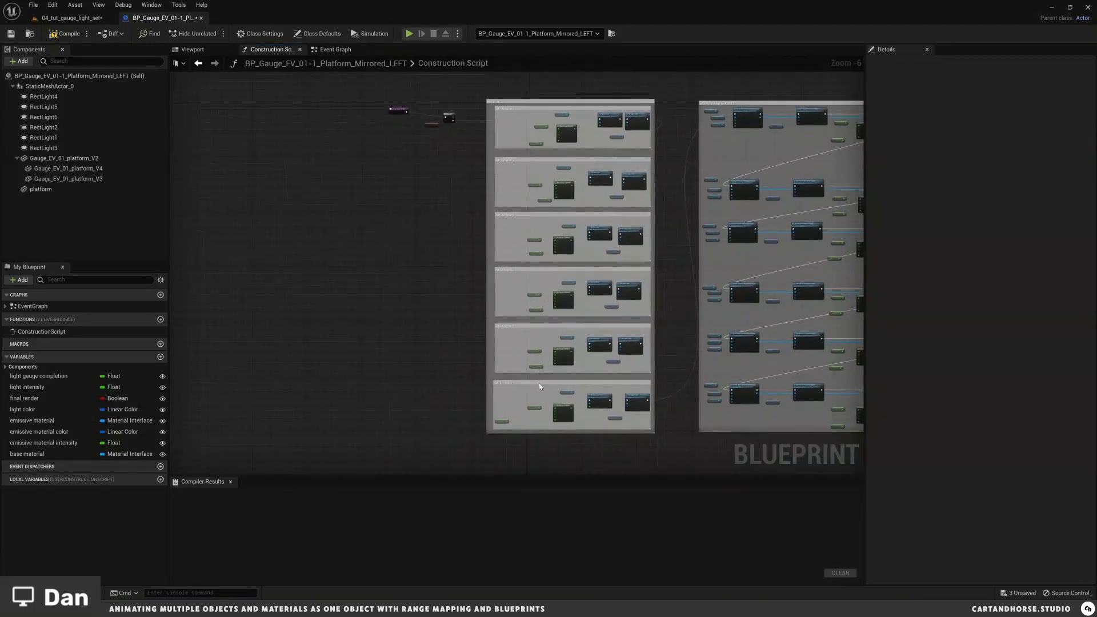
{"action": "scroll", "coordinate": [531, 343], "scroll_direction": "up", "scroll_amount": 4}
{"action": "right_click_drag", "start_coordinate": [580, 384], "coordinate": [520, 319]}
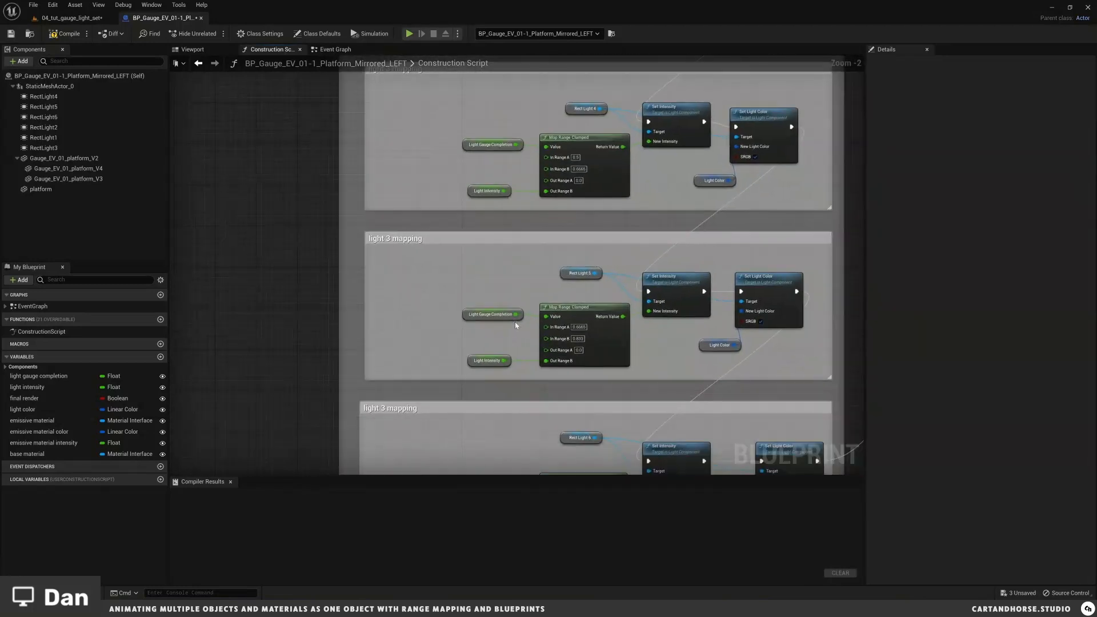
{"action": "scroll", "coordinate": [521, 319], "scroll_direction": "up", "scroll_amount": 2}
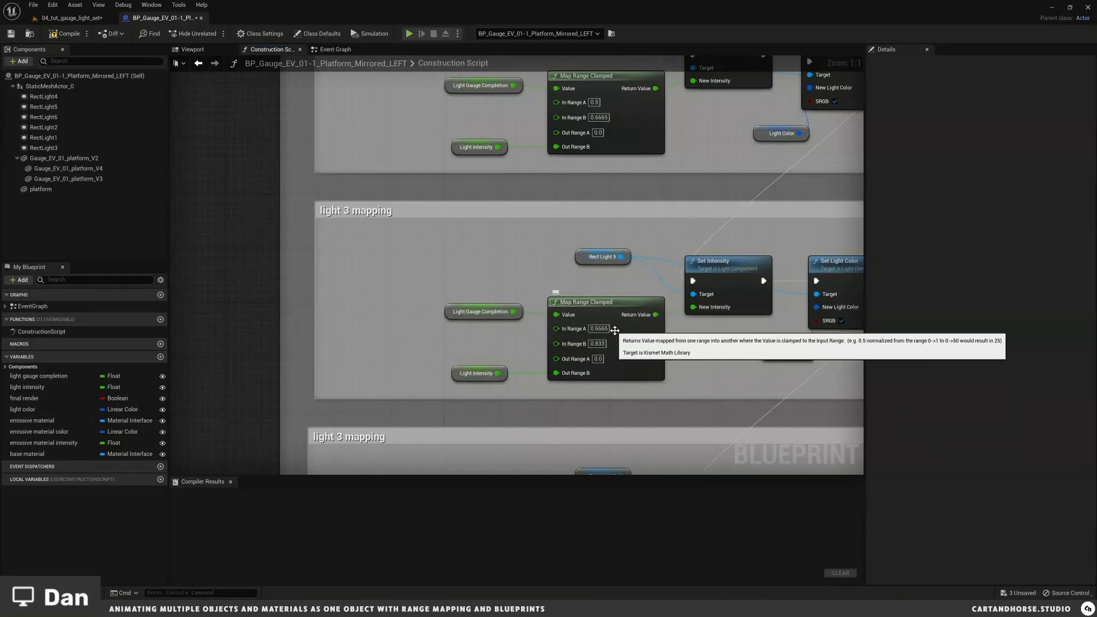
{"action": "right_click_drag", "start_coordinate": [751, 352], "coordinate": [595, 367]}
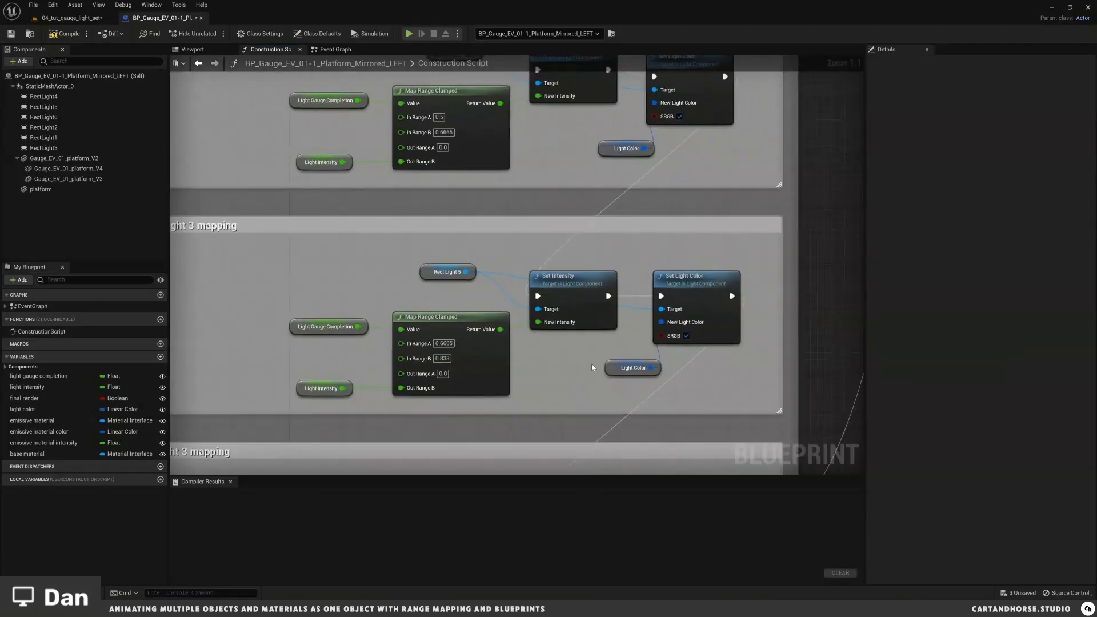
Step: Set the left platform's Light Gauge Completion to 0.468 in the level
{"action": "left_click", "coordinate": [69, 18]}
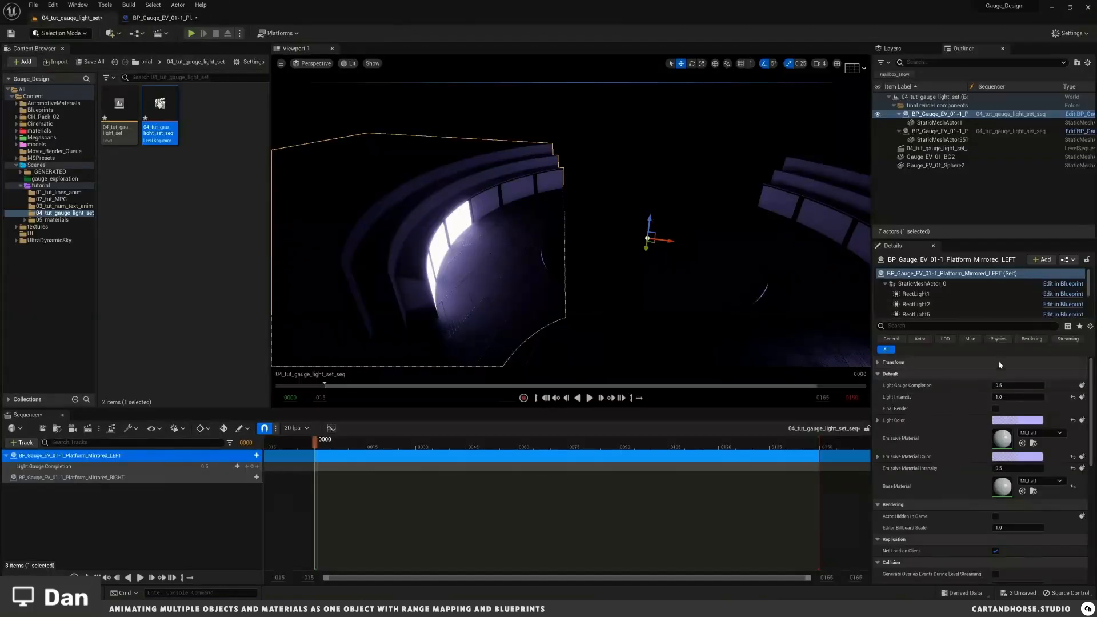
{"action": "mouse_move", "coordinate": [1005, 385]}
{"action": "left_mouse_down"}
{"action": "mouse_move", "coordinate": [1026, 386]}
{"action": "mouse_move", "coordinate": [1016, 386]}
{"action": "left_mouse_up"}
{"action": "left_click_drag", "start_coordinate": [781, 322], "coordinate": [748, 323]}
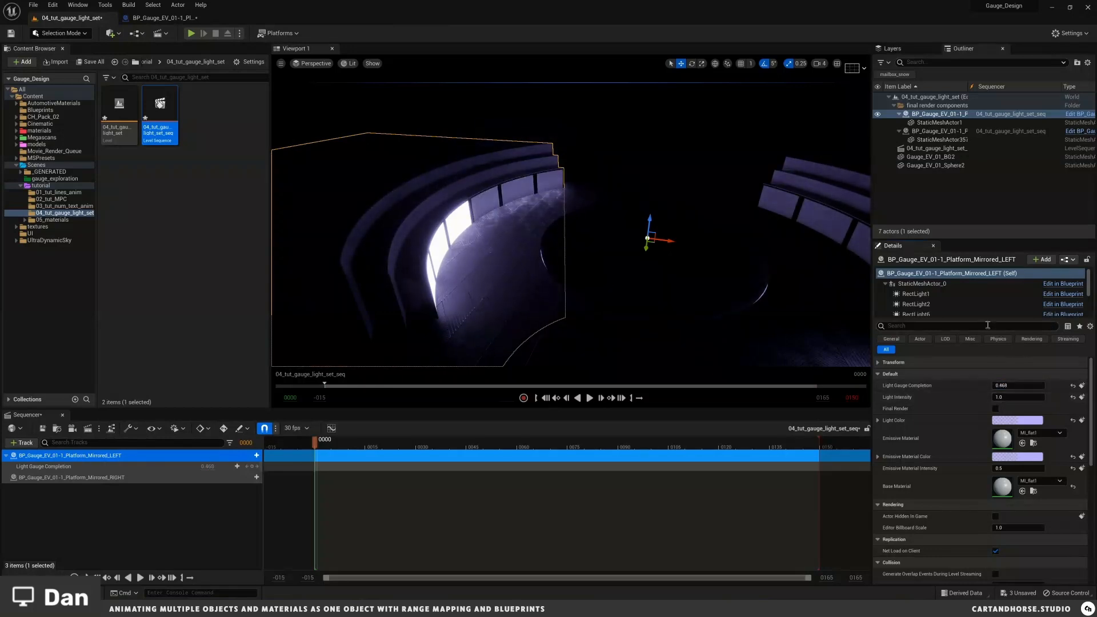
Step: Examine the first Create Dynamic Material Instance node in the emissive material face control group and check the emissive parameters in the level
{"action": "left_click", "coordinate": [164, 18]}
{"action": "scroll", "coordinate": [797, 280], "scroll_direction": "down", "scroll_amount": 6}
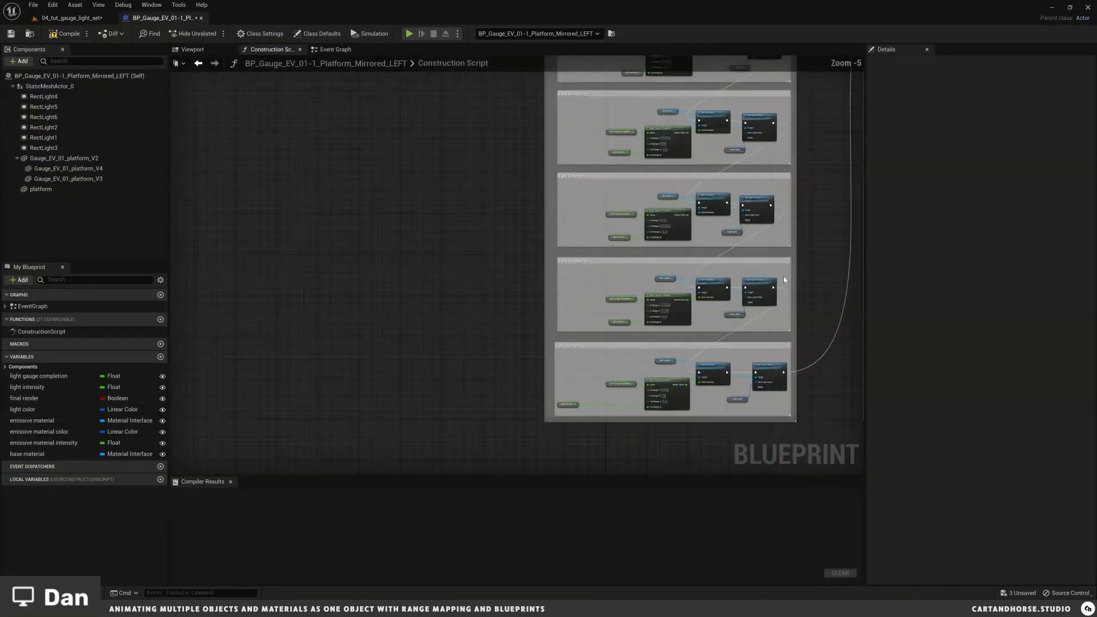
{"action": "right_click_drag", "start_coordinate": [830, 167], "coordinate": [502, 304]}
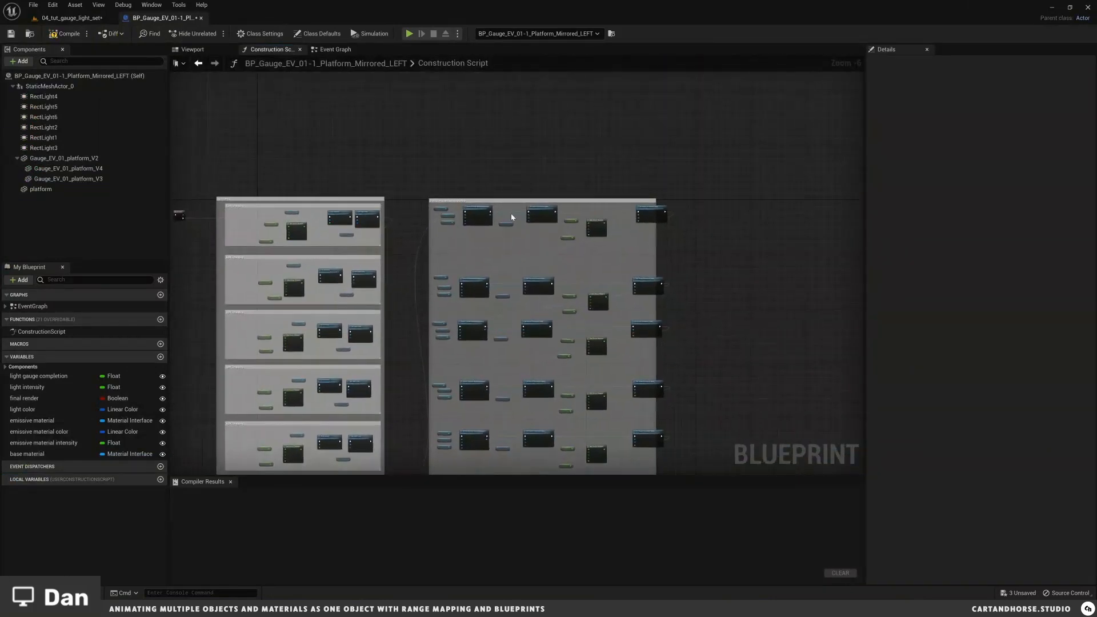
{"action": "scroll", "coordinate": [644, 258], "scroll_direction": "up", "scroll_amount": 3}
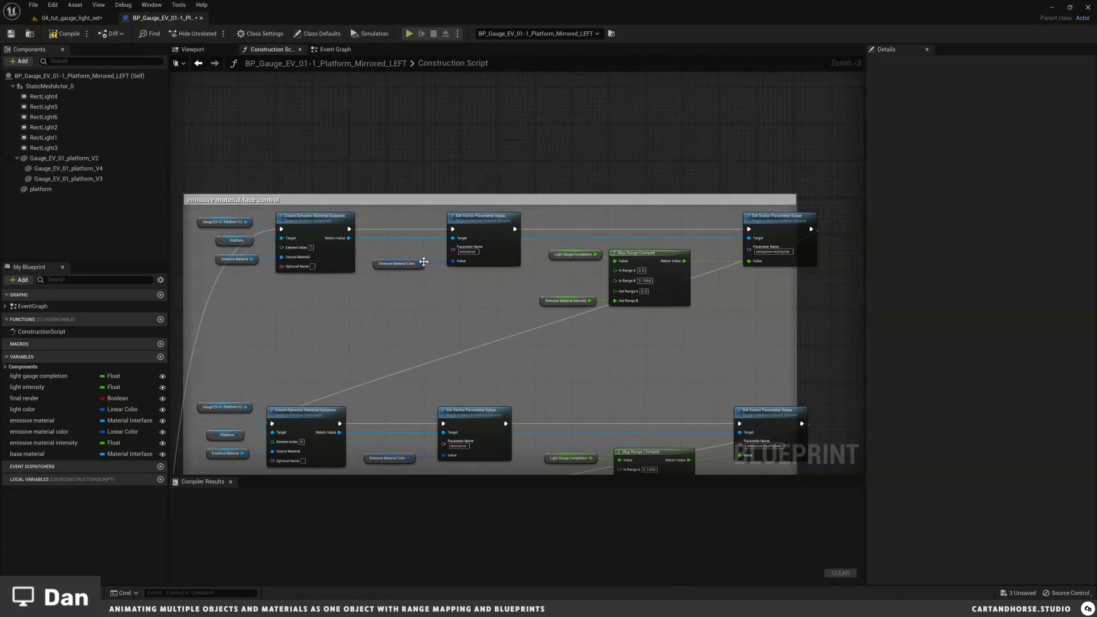
{"action": "right_click_drag", "start_coordinate": [269, 278], "coordinate": [301, 274]}
{"action": "right_click_drag", "start_coordinate": [235, 251], "coordinate": [316, 249]}
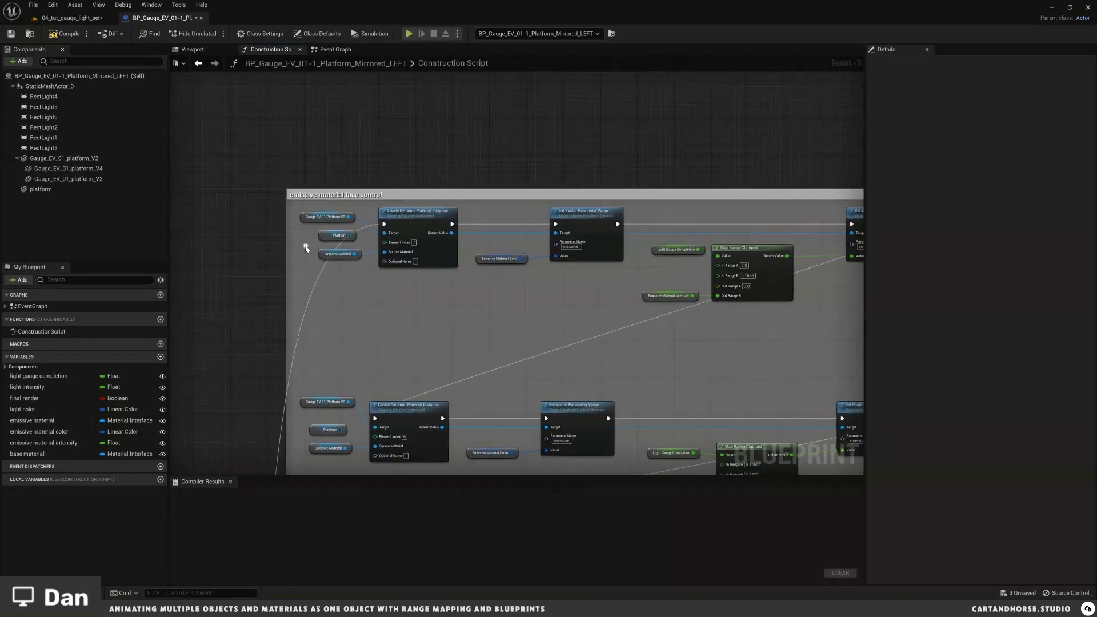
{"action": "scroll", "coordinate": [411, 213], "scroll_direction": "up", "scroll_amount": 2}
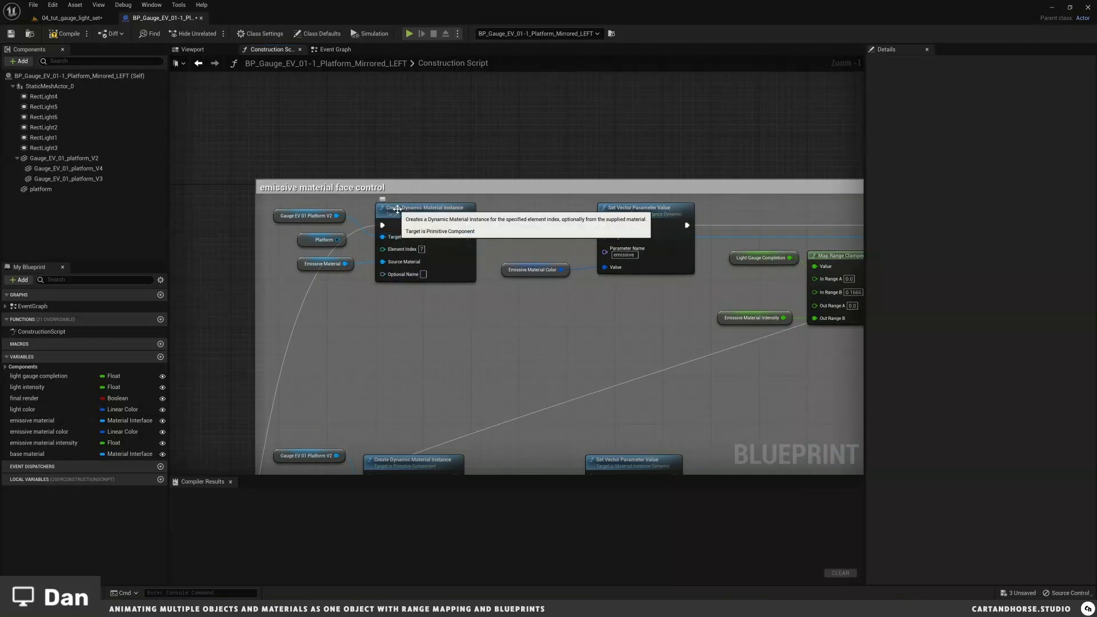
{"action": "left_click", "coordinate": [92, 19]}
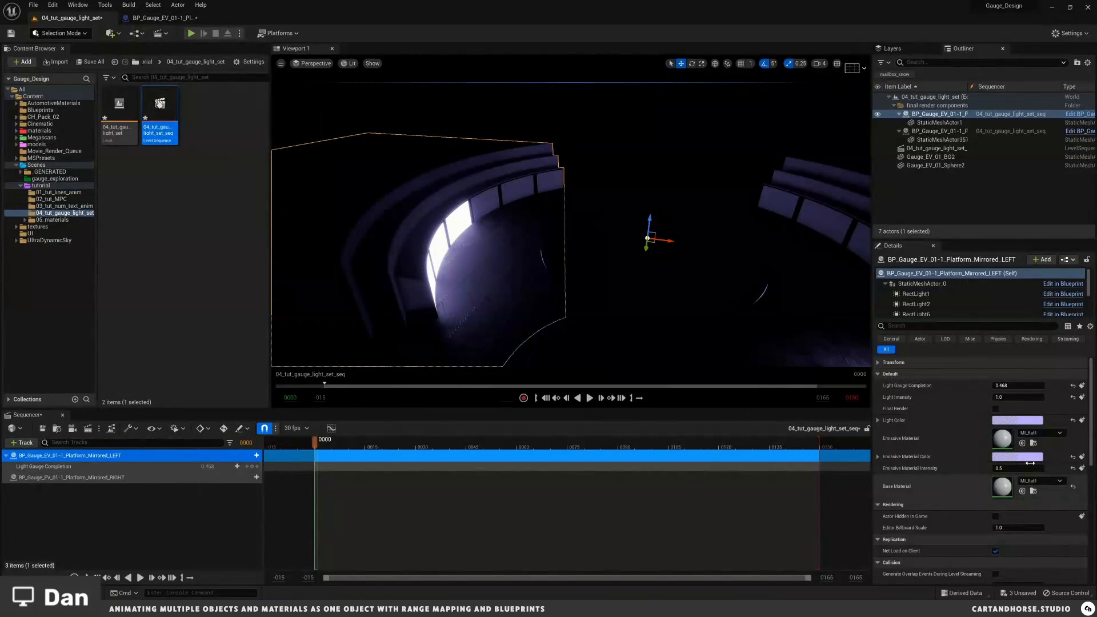
{"action": "left_click", "coordinate": [162, 17]}
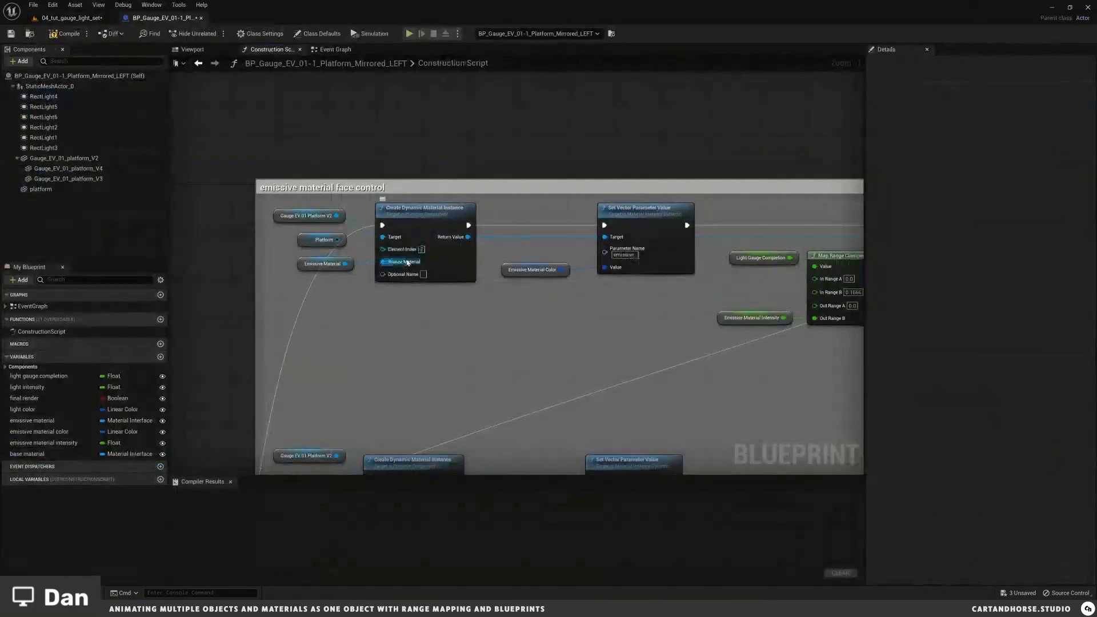
Step: Delete the Platform reference node from the first row of the emissive material face control group
{"action": "left_click", "coordinate": [312, 241]}
{"action": "key", "text": "Delete"}
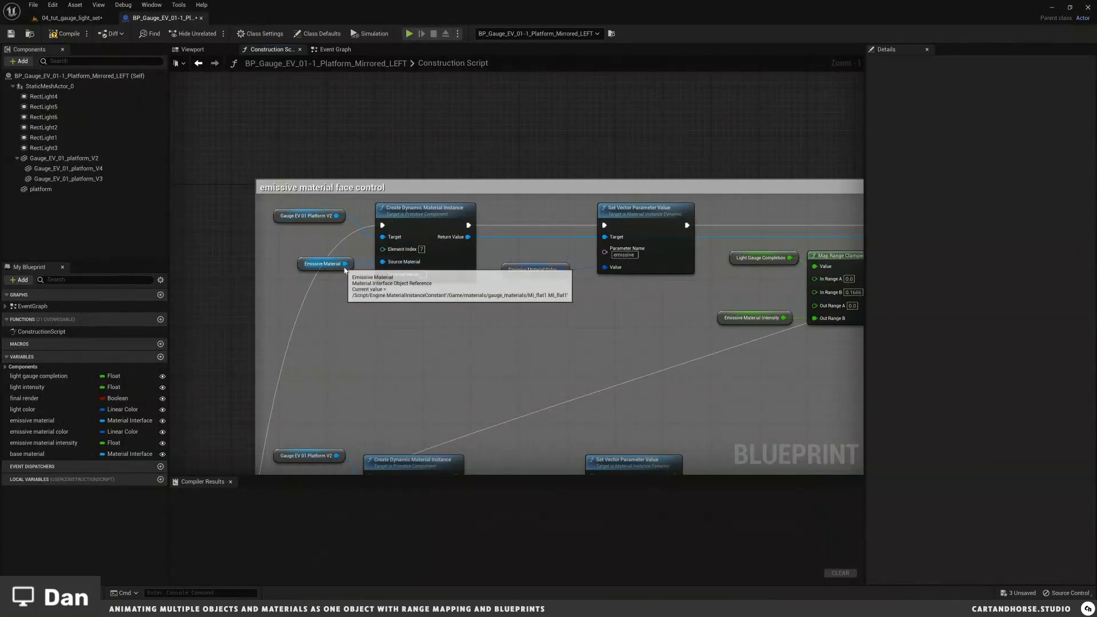
Step: Examine how emissive color and intensity feed the first row's vector and scalar parameter nodes, checking the lit panels in the level
{"action": "right_click_drag", "start_coordinate": [457, 265], "coordinate": [419, 272]}
{"action": "right_click_drag", "start_coordinate": [538, 297], "coordinate": [477, 293]}
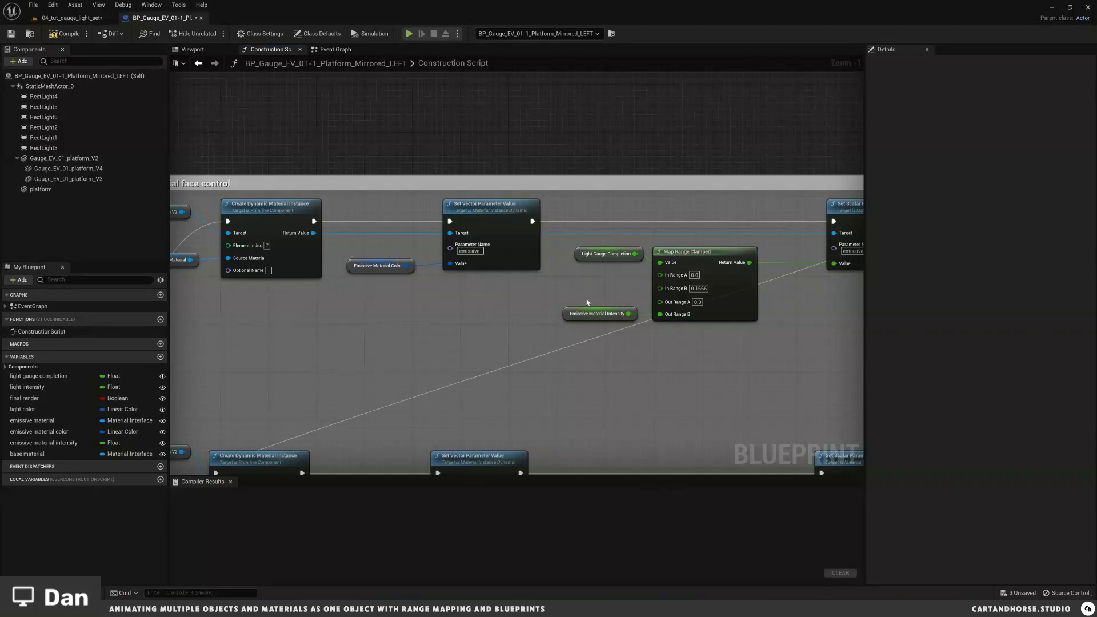
{"action": "right_click_drag", "start_coordinate": [624, 281], "coordinate": [459, 286]}
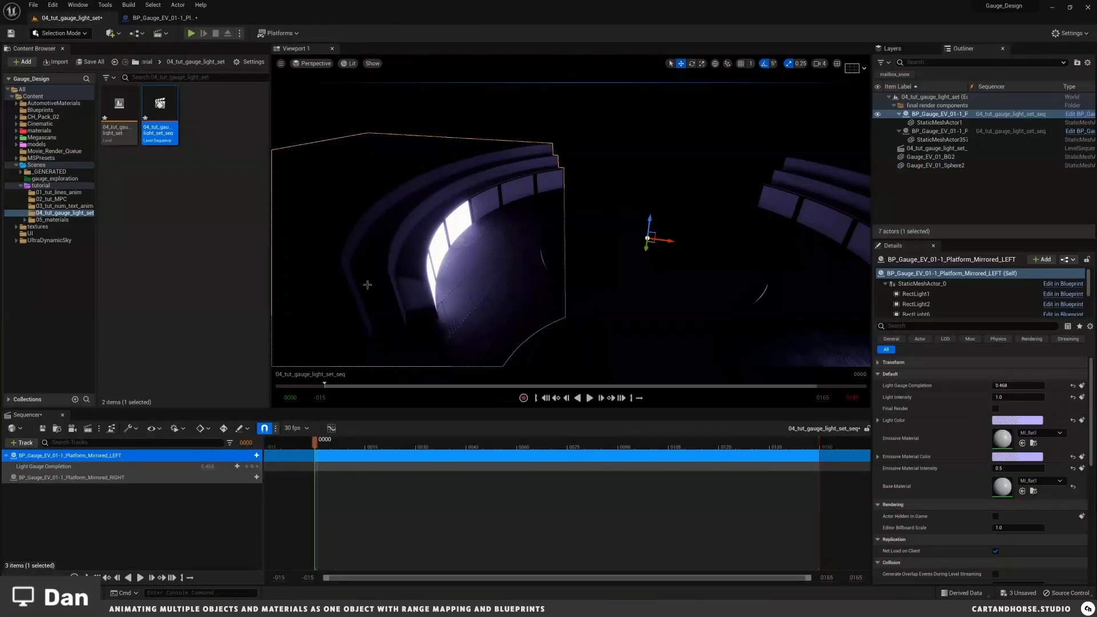
{"action": "left_click", "coordinate": [71, 18]}
{"action": "left_click_drag", "start_coordinate": [424, 277], "coordinate": [529, 255], "text": "alt"}
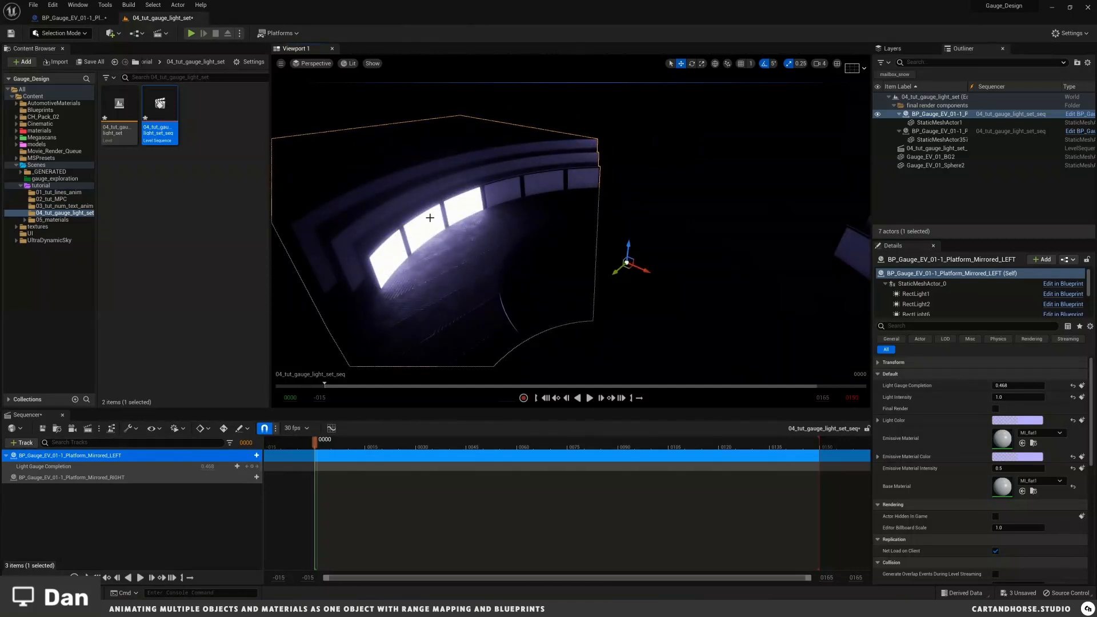
{"action": "left_click", "coordinate": [72, 18]}
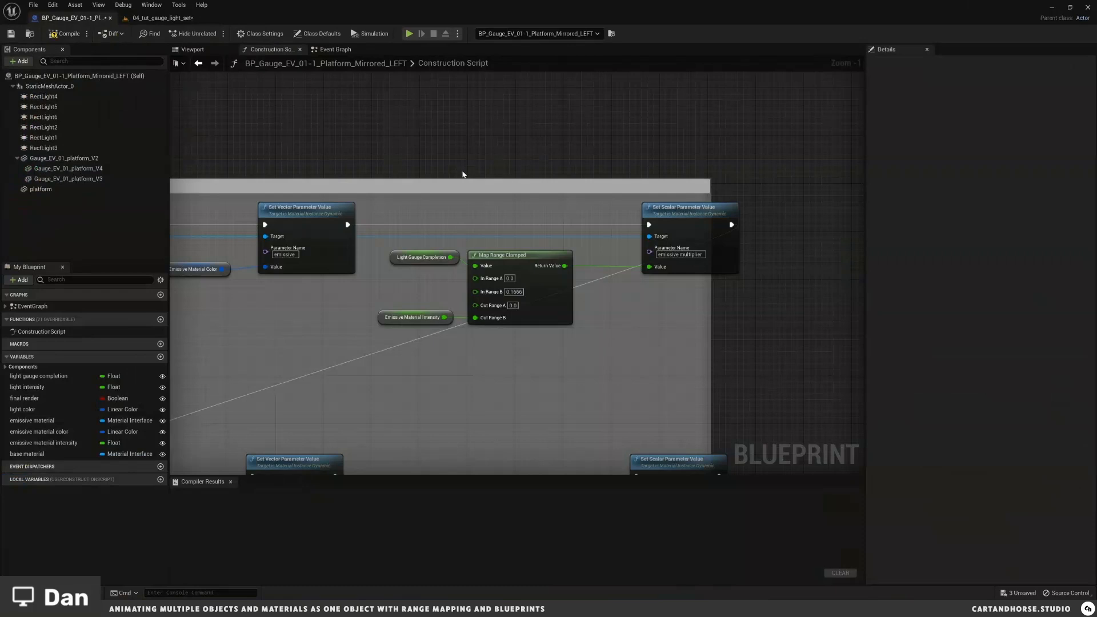
{"action": "scroll", "coordinate": [542, 278], "scroll_direction": "down", "scroll_amount": 3}
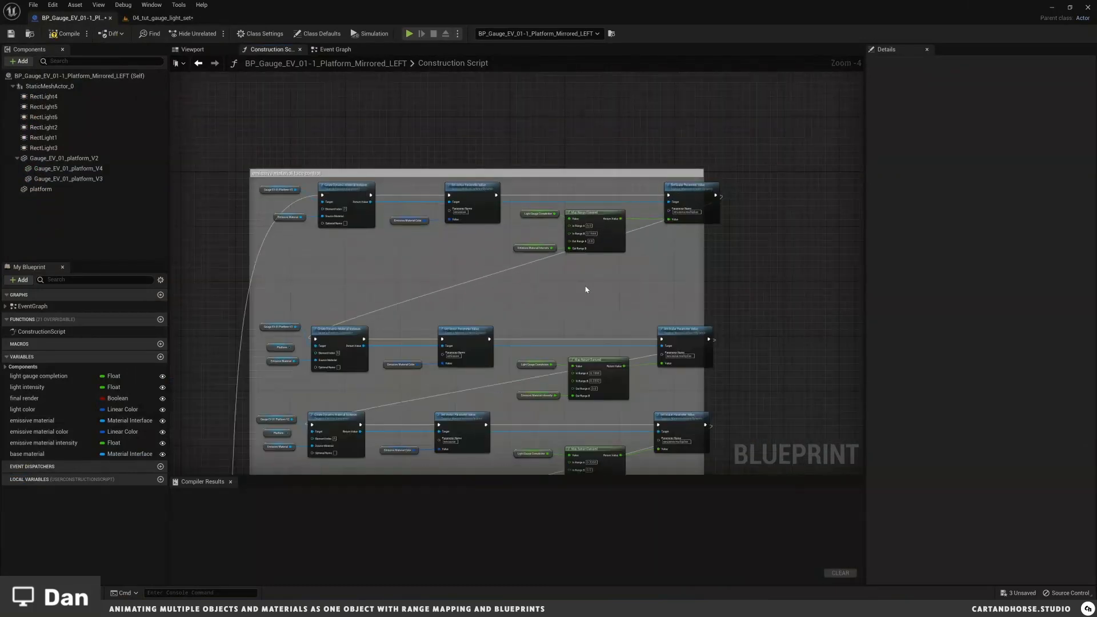
Step: Follow the emissive rows to the Base Material chain of Create Dynamic Material Instance nodes and examine its platform targets
{"action": "right_click_drag", "start_coordinate": [582, 284], "coordinate": [577, 236]}
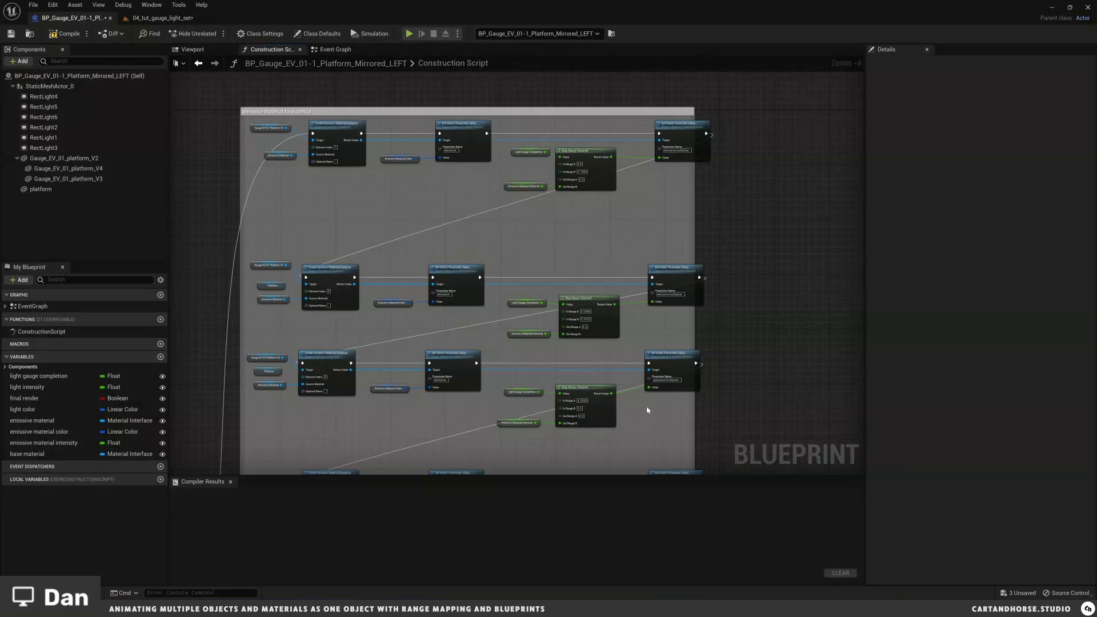
{"action": "right_click_drag", "start_coordinate": [651, 431], "coordinate": [662, 297]}
{"action": "right_click_drag", "start_coordinate": [760, 336], "coordinate": [607, 215]}
{"action": "right_click_drag", "start_coordinate": [655, 348], "coordinate": [424, 222]}
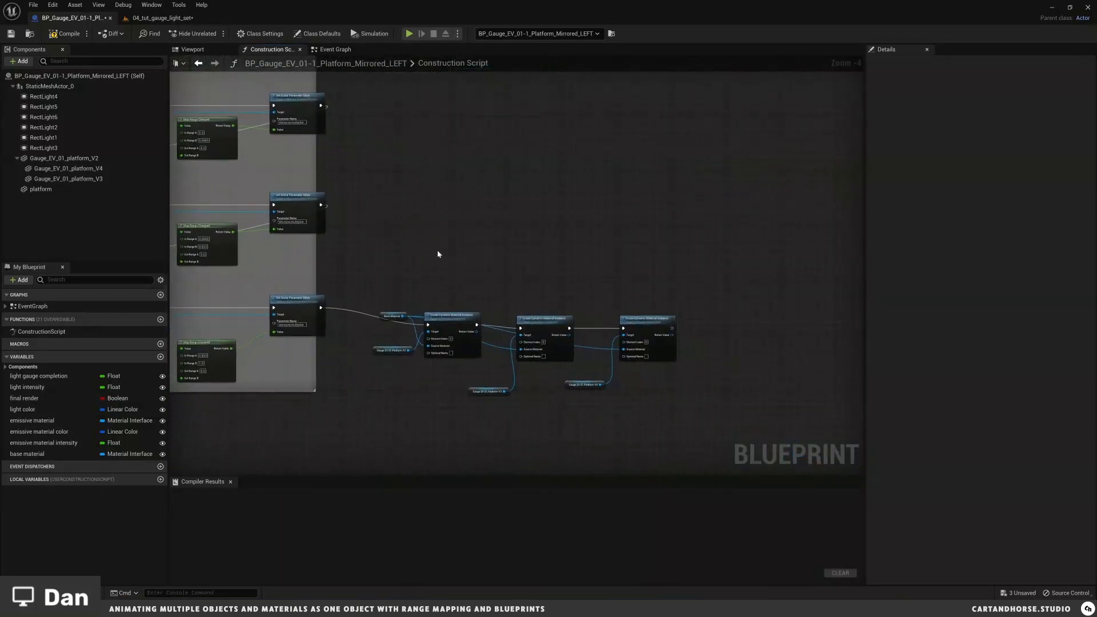
{"action": "scroll", "coordinate": [460, 433], "scroll_direction": "up", "scroll_amount": 3}
{"action": "right_click_drag", "start_coordinate": [463, 154], "coordinate": [429, 183]}
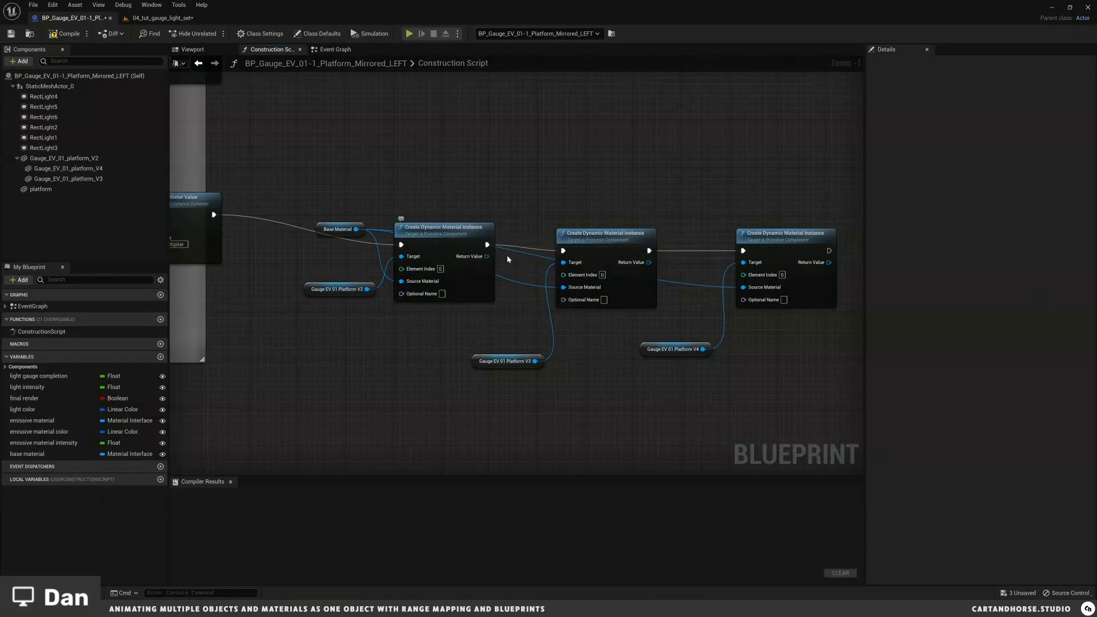
Step: Assign p_abstract_206 from the CH_Pack_02 folder as the left platform's Base Material and inspect its surfaces in the level
{"action": "left_click", "coordinate": [154, 18]}
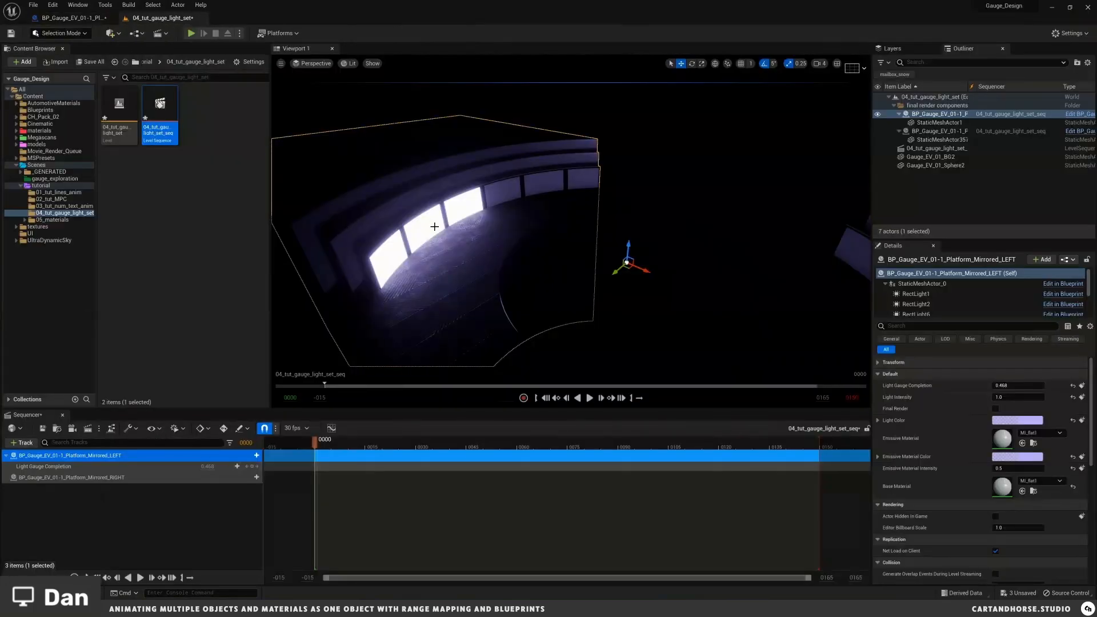
{"action": "left_click_drag", "start_coordinate": [527, 233], "coordinate": [524, 242], "text": "alt"}
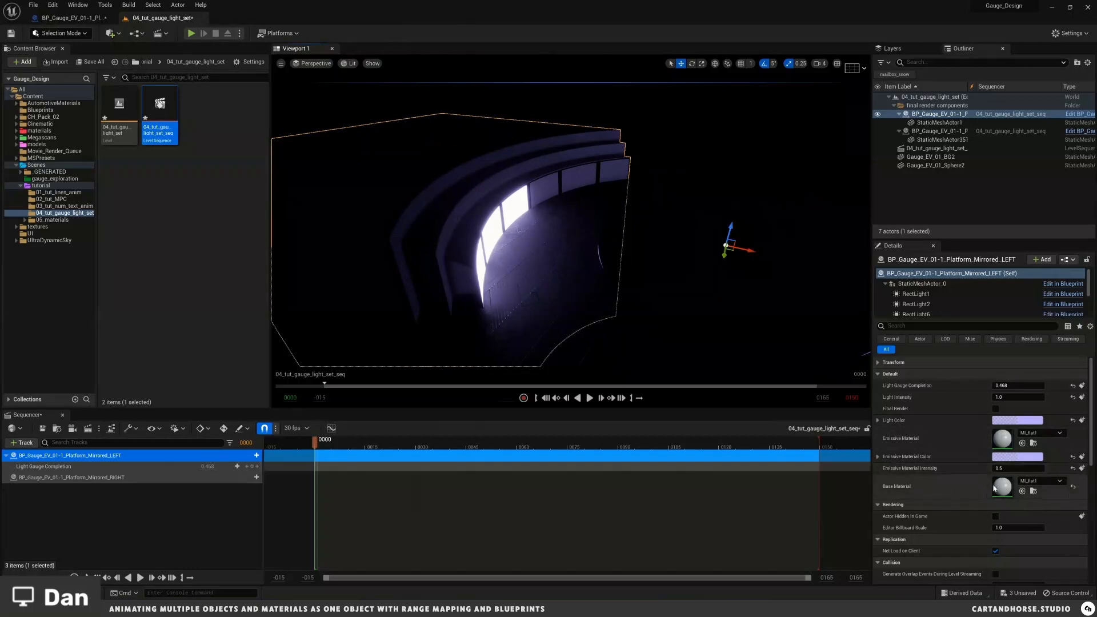
{"action": "left_click", "coordinate": [43, 117]}
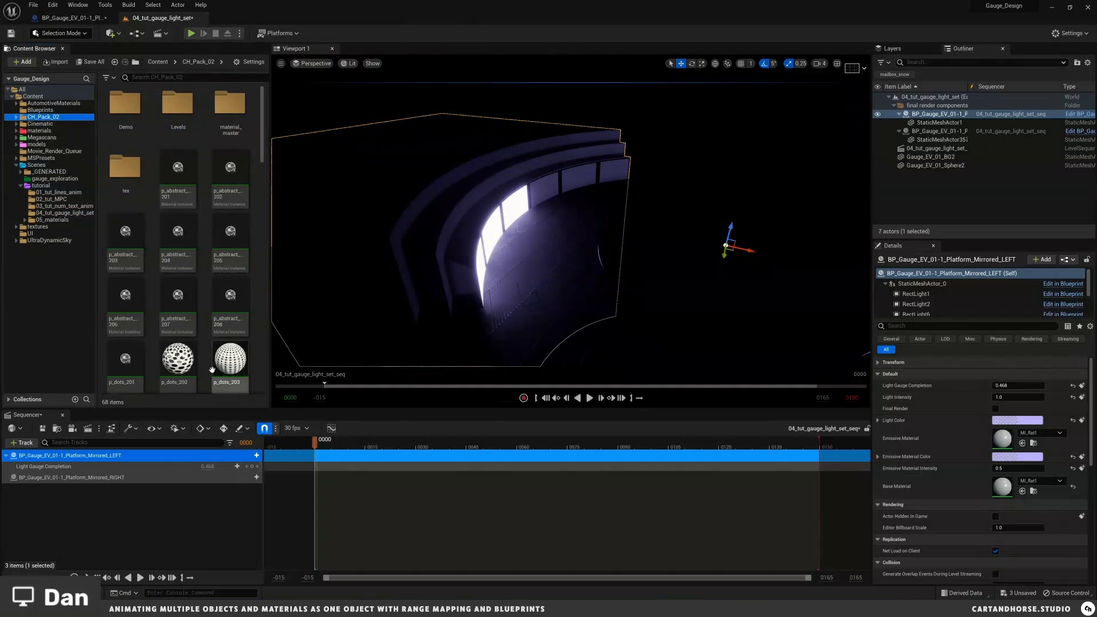
{"action": "left_click_drag", "start_coordinate": [128, 297], "coordinate": [997, 483]}
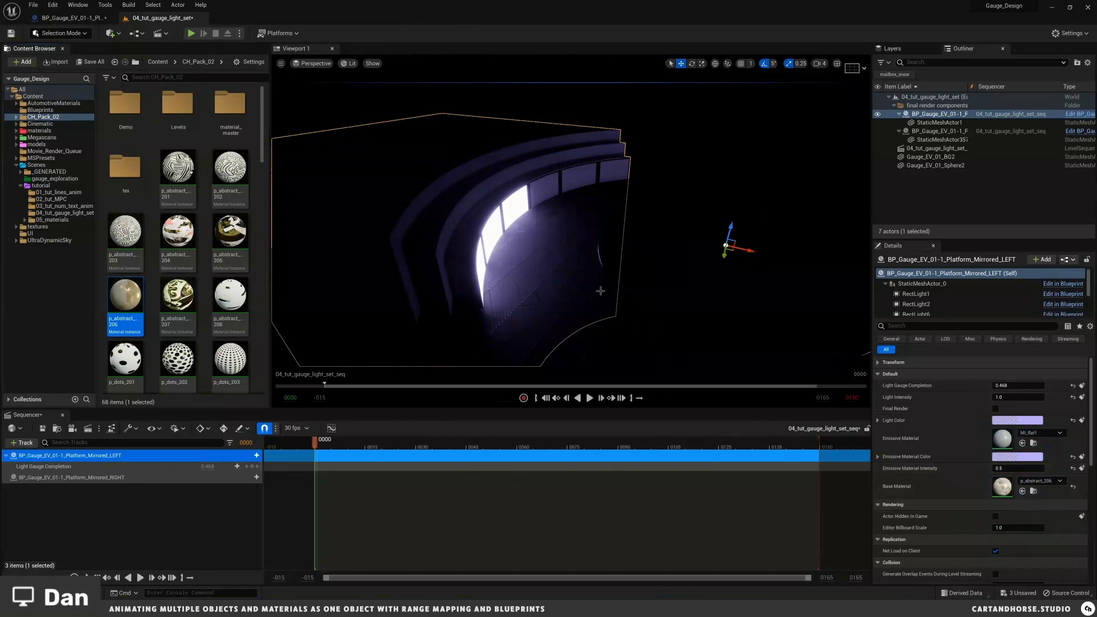
{"action": "mouse_move", "coordinate": [486, 256]}
{"action": "left_mouse_down", "text": "alt"}
{"action": "mouse_move", "coordinate": [482, 226]}
{"action": "mouse_move", "coordinate": [493, 228]}
{"action": "mouse_move", "coordinate": [484, 235]}
{"action": "left_mouse_up", "text": "alt"}
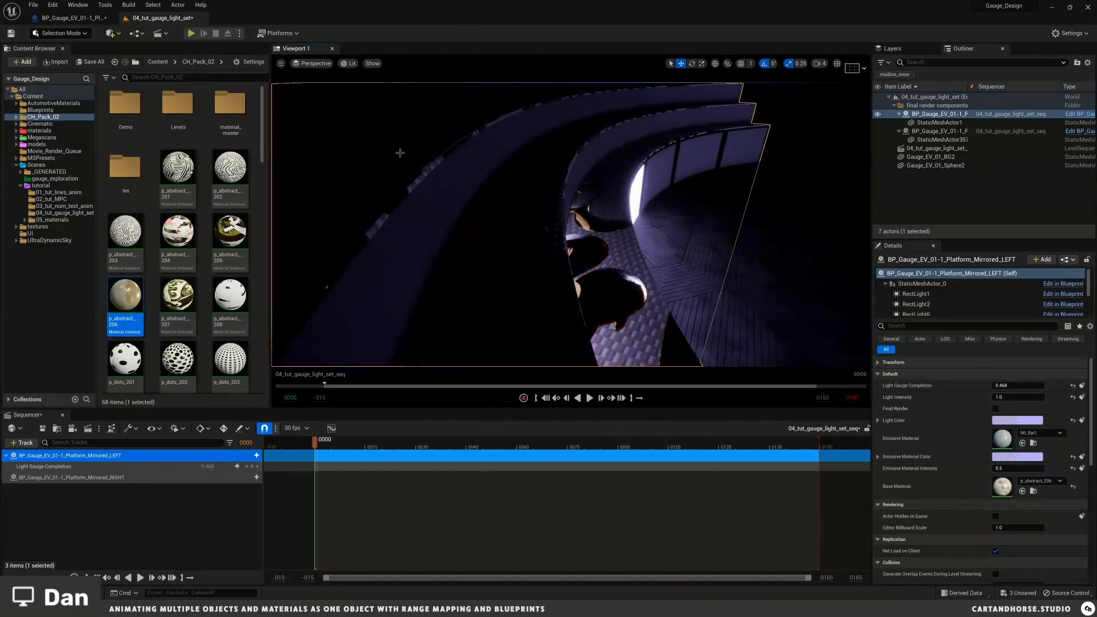
{"action": "right_click_drag", "start_coordinate": [573, 233], "coordinate": [563, 221]}
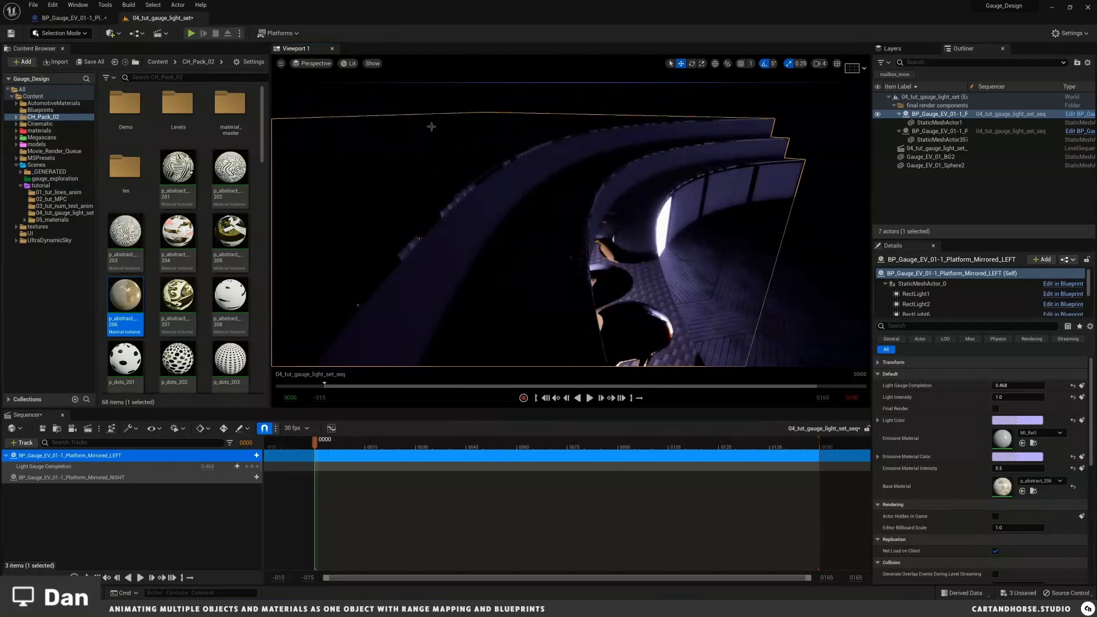
{"action": "left_click_drag", "start_coordinate": [519, 185], "coordinate": [554, 200], "text": "alt"}
{"action": "scroll", "coordinate": [554, 204], "scroll_direction": "down", "scroll_amount": 5}
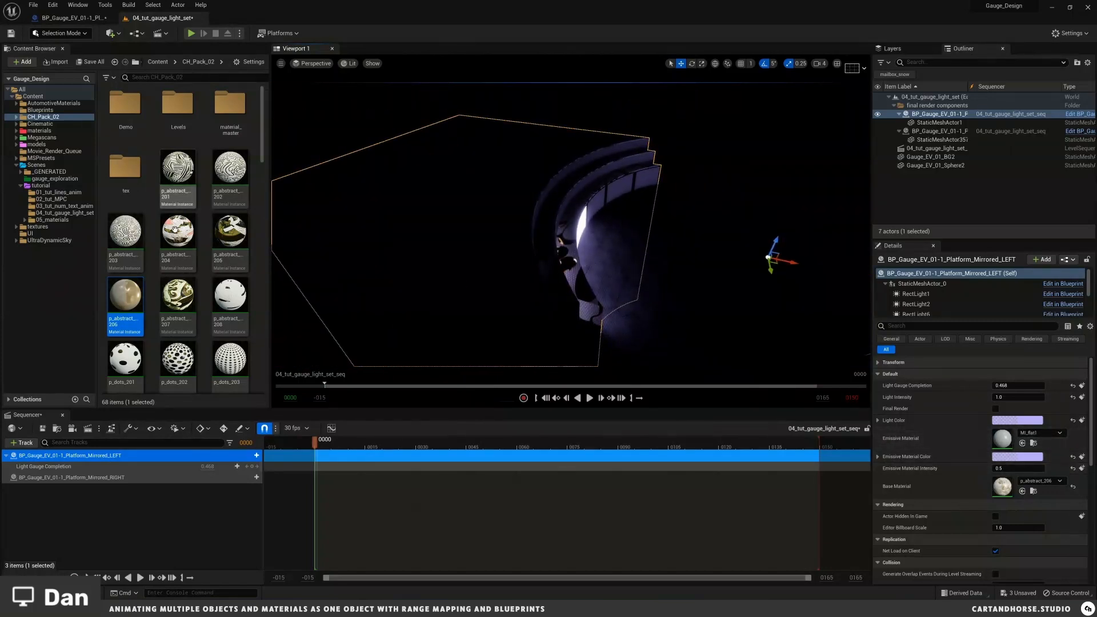
Step: Review the whole Construction Script and its Final Render branch at the start, and return to the level
{"action": "left_click", "coordinate": [69, 18]}
{"action": "scroll", "coordinate": [571, 330], "scroll_direction": "down", "scroll_amount": 9}
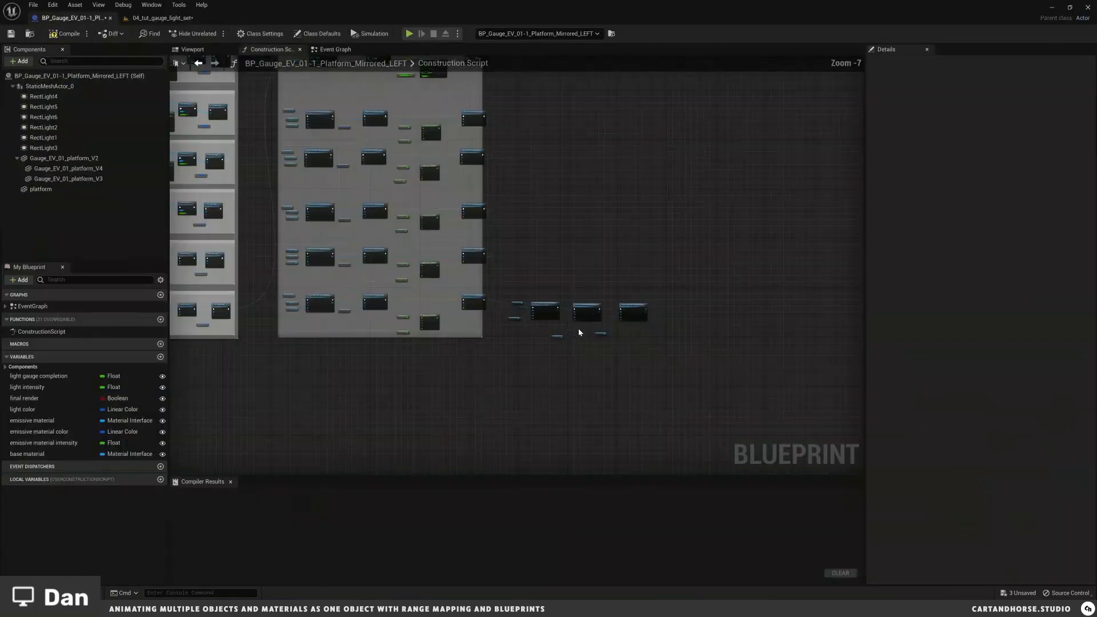
{"action": "right_click_drag", "start_coordinate": [461, 282], "coordinate": [518, 268]}
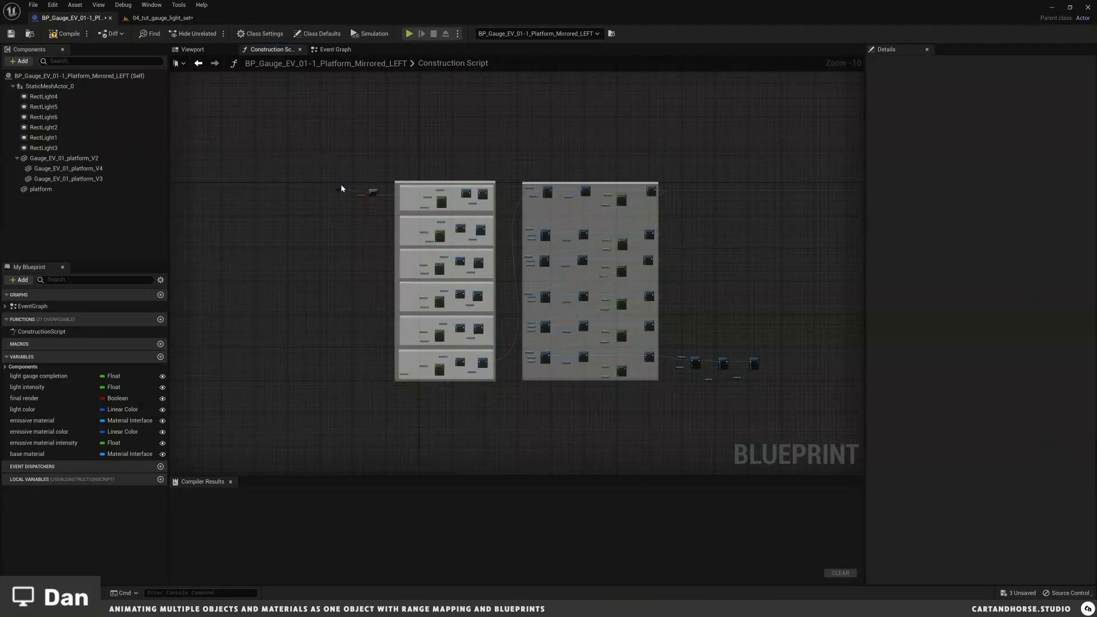
{"action": "scroll", "coordinate": [341, 189], "scroll_direction": "up", "scroll_amount": 10}
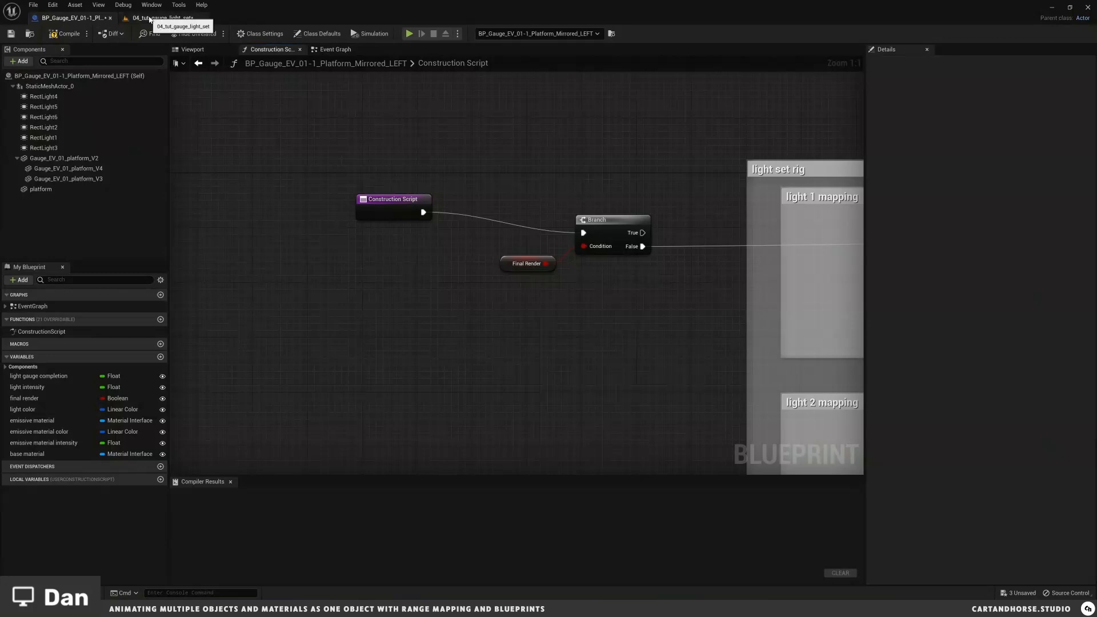
{"action": "left_click", "coordinate": [150, 19]}
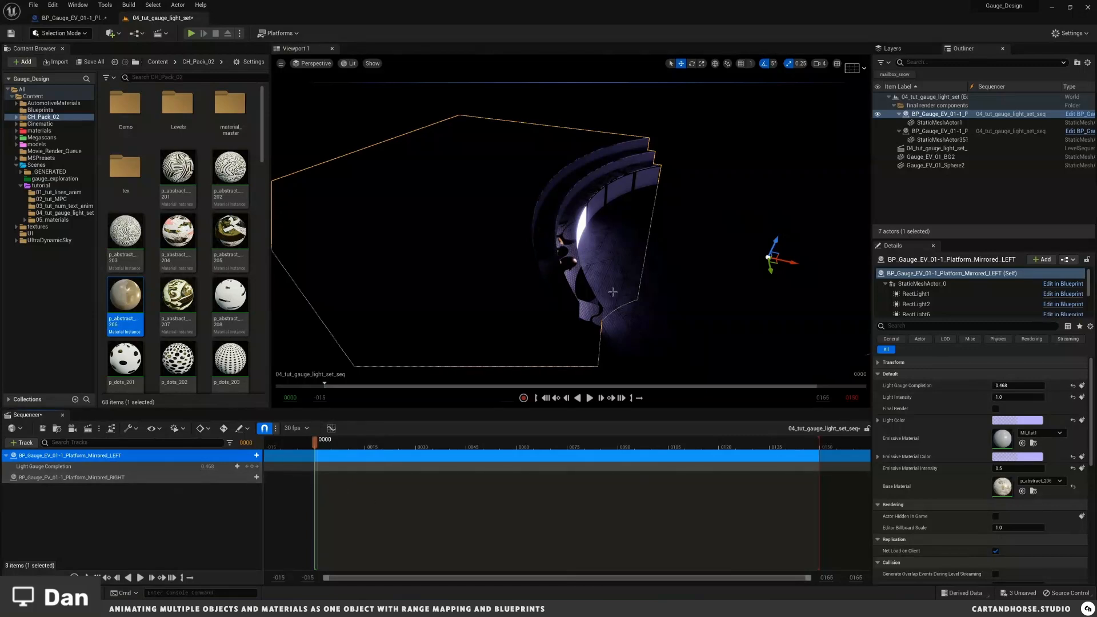
Step: Set the left platform's Light Gauge Completion to about 0.998, and add the same property track to the right platform at 0.56
{"action": "key", "text": "f"}
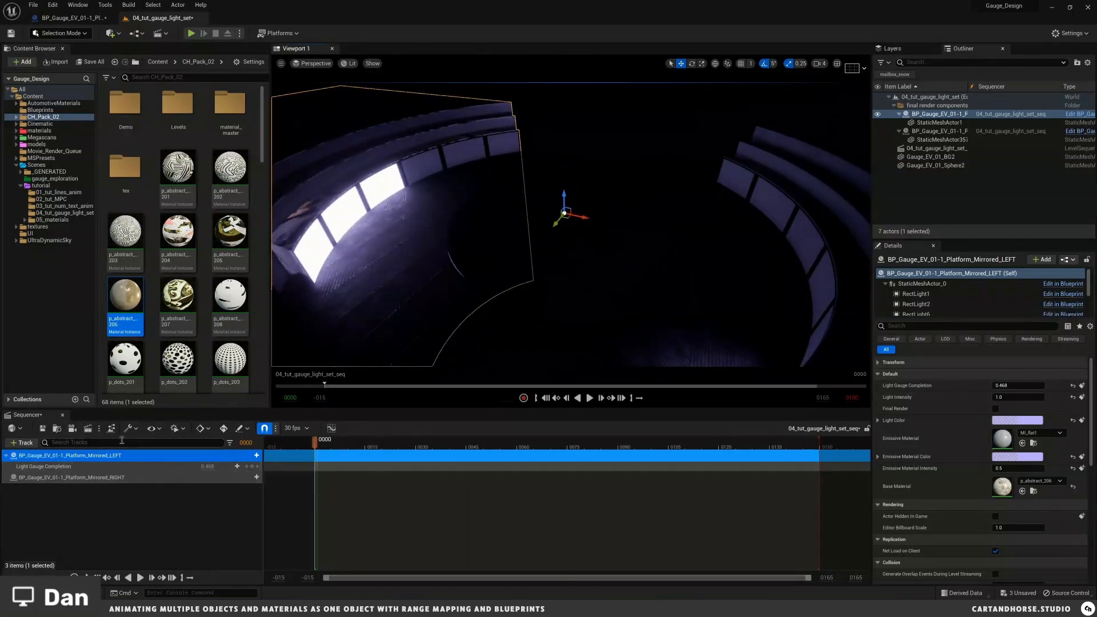
{"action": "left_click_drag", "start_coordinate": [207, 466], "coordinate": [268, 466]}
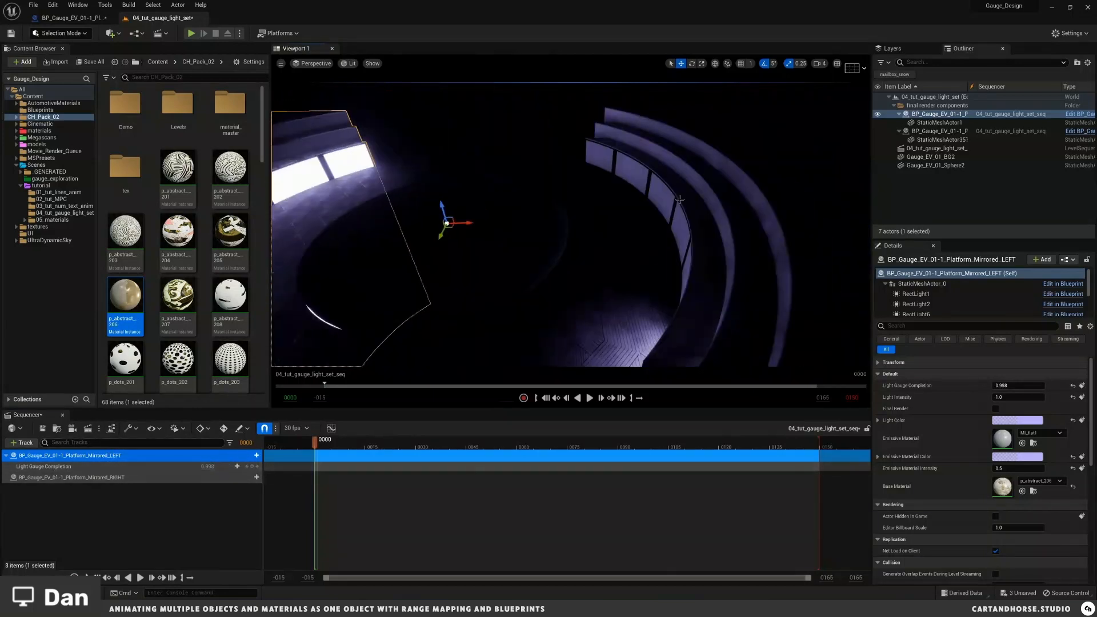
{"action": "left_click", "coordinate": [143, 477]}
{"action": "left_click", "coordinate": [251, 477]}
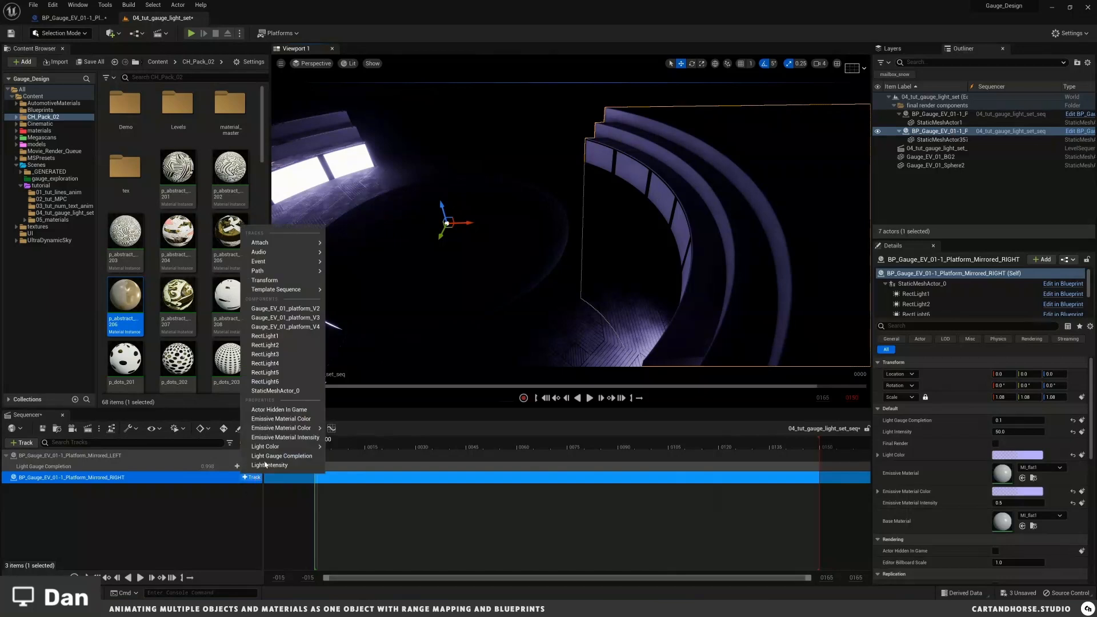
{"action": "left_click", "coordinate": [295, 455]}
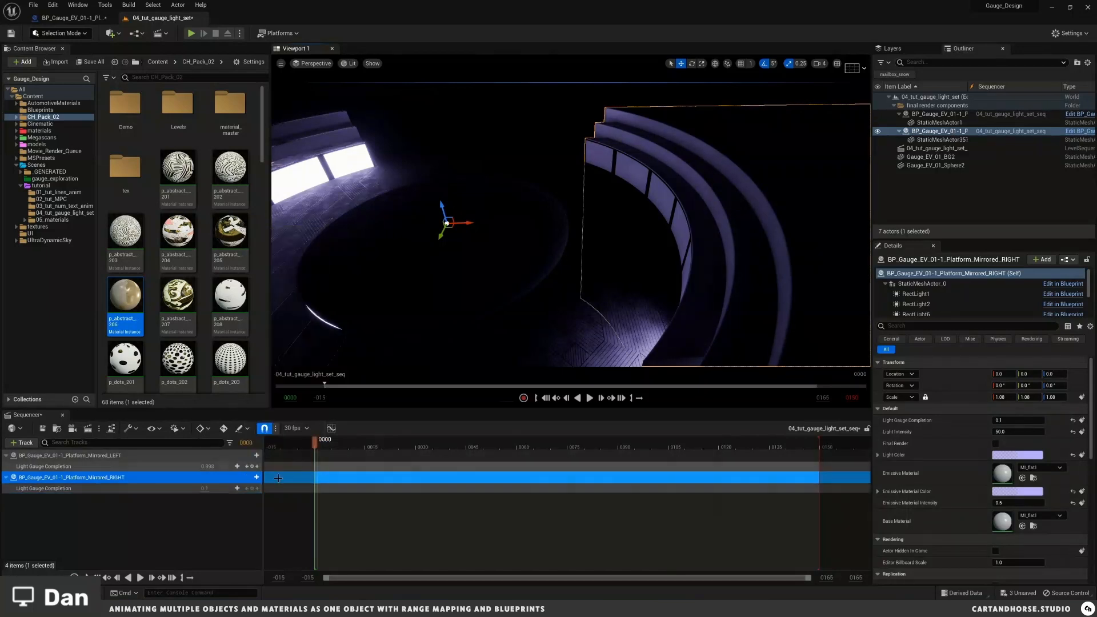
{"action": "left_click_drag", "start_coordinate": [207, 488], "coordinate": [224, 496]}
{"action": "right_click_drag", "start_coordinate": [386, 360], "coordinate": [397, 364]}
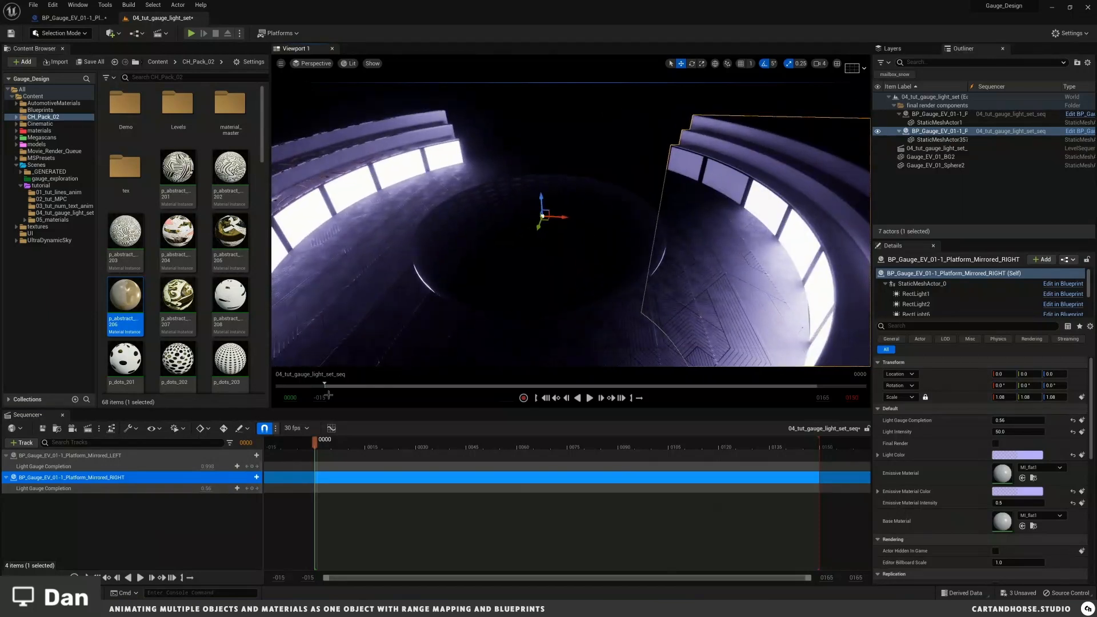
Step: Add an Emissive Material Color track for the right platform in the sequence, using the LinearColor R channel
{"action": "left_click", "coordinate": [254, 478]}
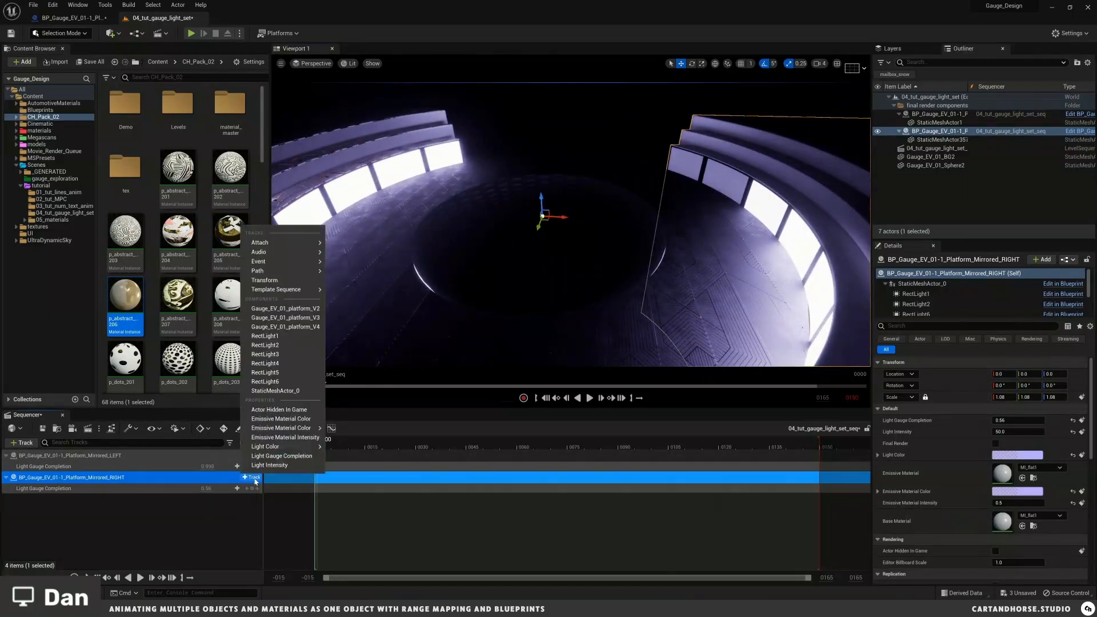
{"action": "mouse_move", "coordinate": [288, 432]}
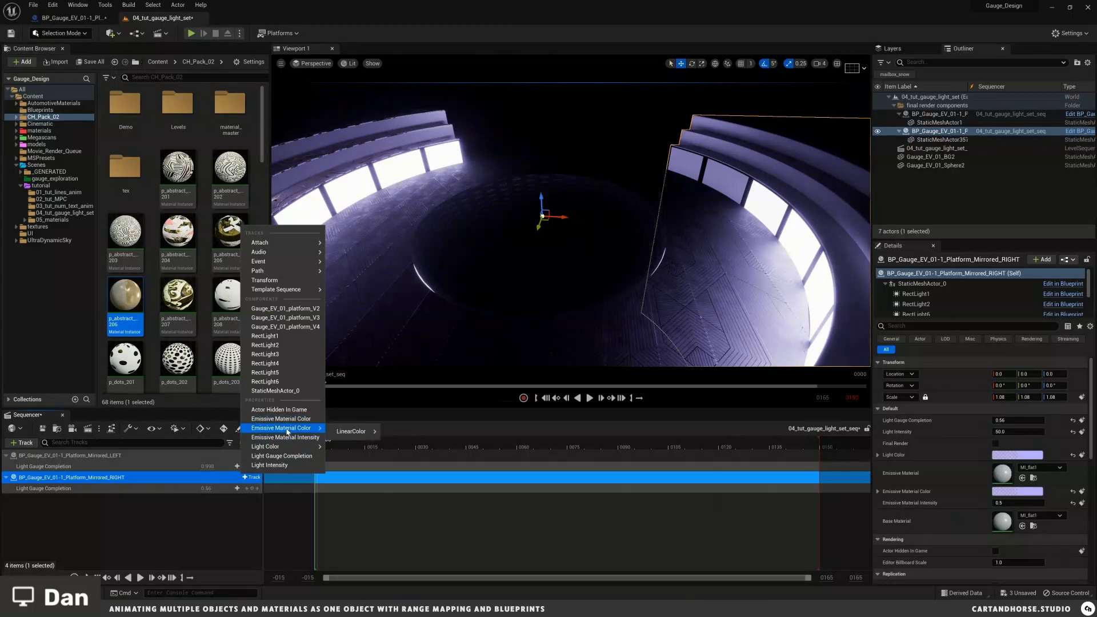
{"action": "mouse_move", "coordinate": [355, 431]}
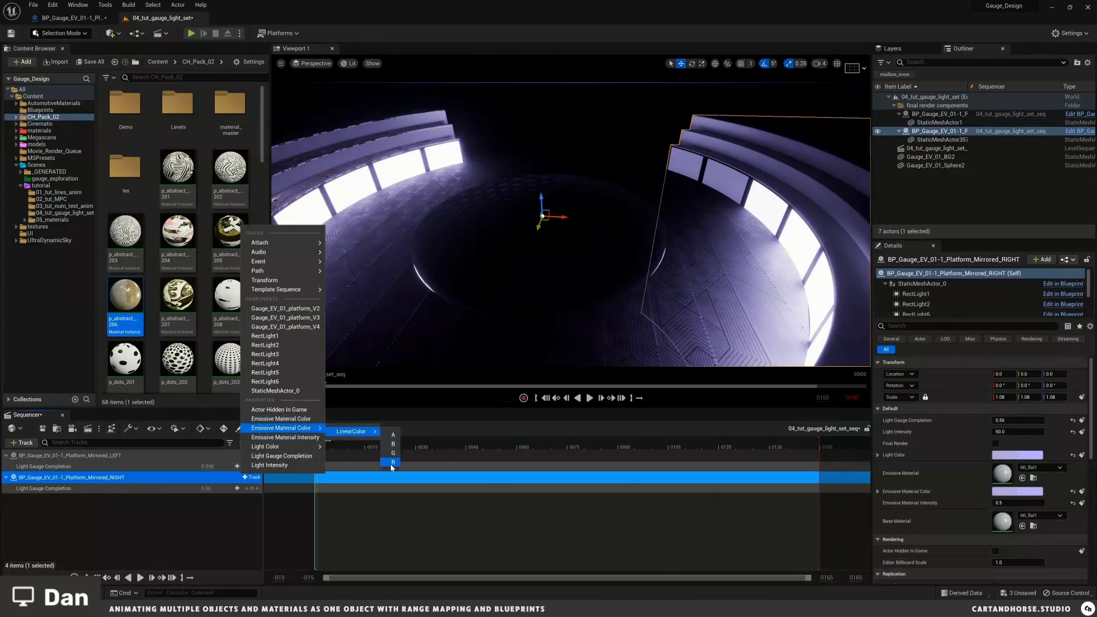
{"action": "left_click", "coordinate": [392, 463]}
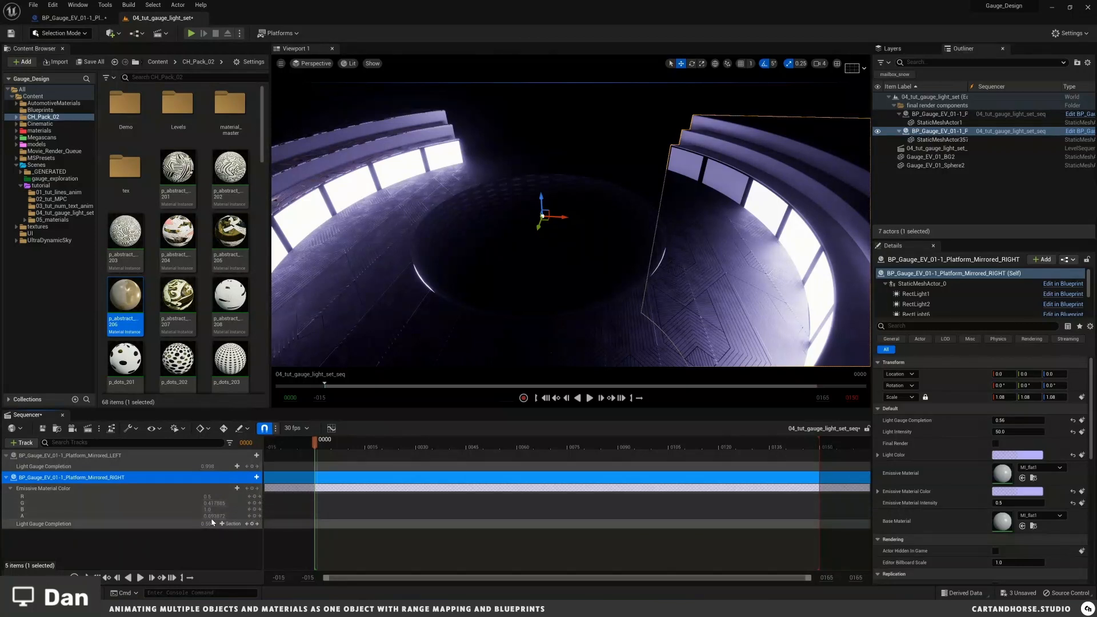
Step: Set the right platform's Emissive Material Color track to green 1 and blue 0
{"action": "left_click", "coordinate": [216, 503]}
{"action": "left_click_drag", "start_coordinate": [232, 508], "coordinate": [282, 508]}
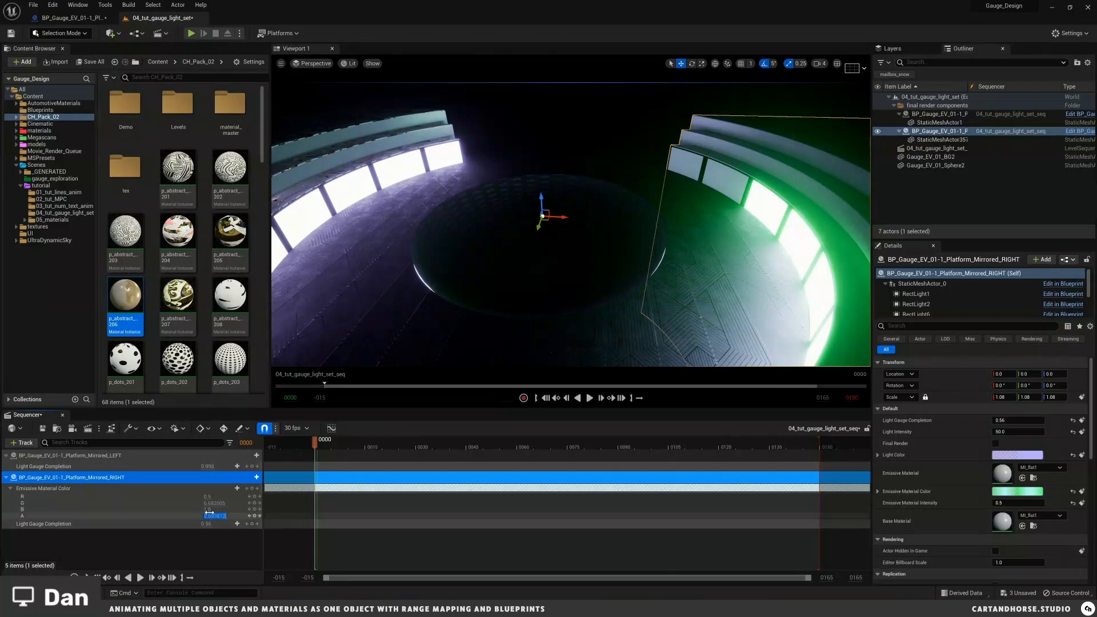
{"action": "left_click", "coordinate": [216, 505]}
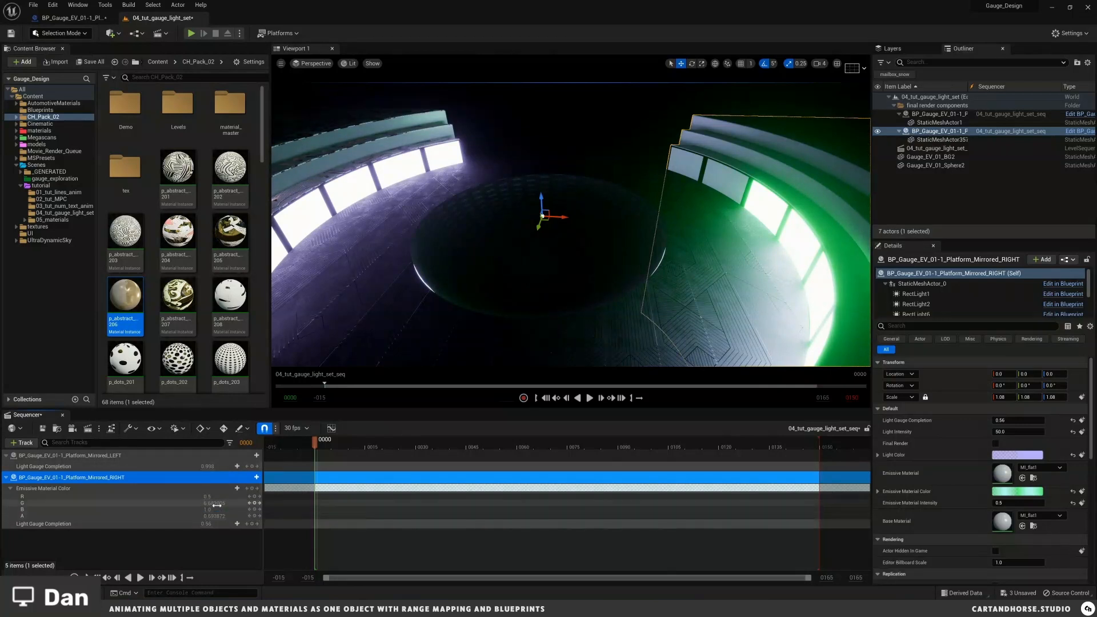
{"action": "type", "text": "1"}
{"action": "key", "text": "Return"}
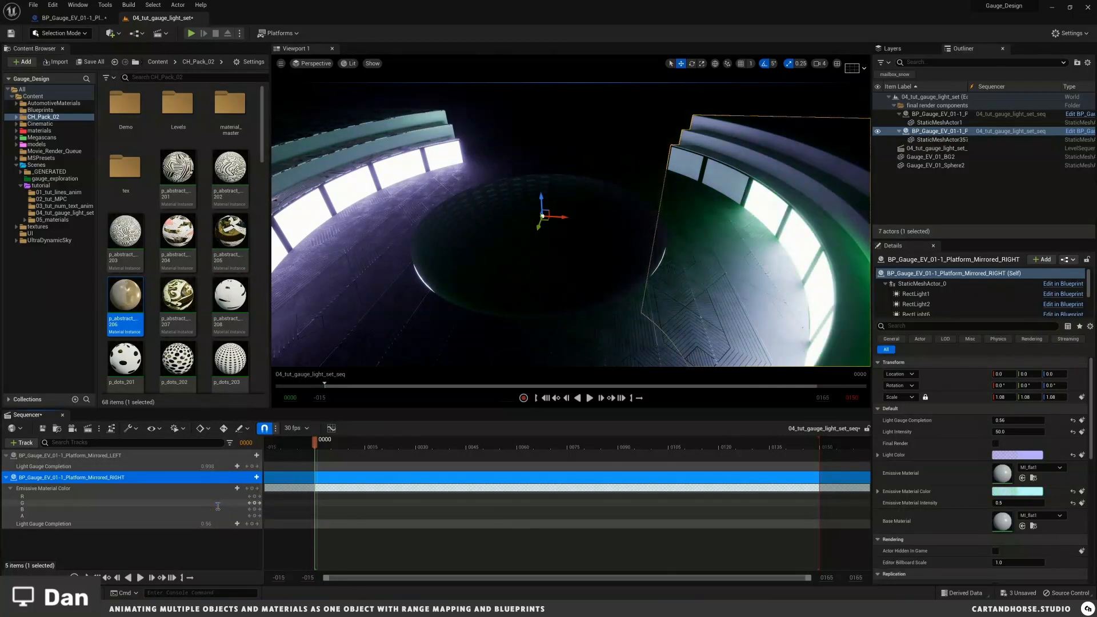
{"action": "type", "text": "0"}
{"action": "key", "text": "Return"}
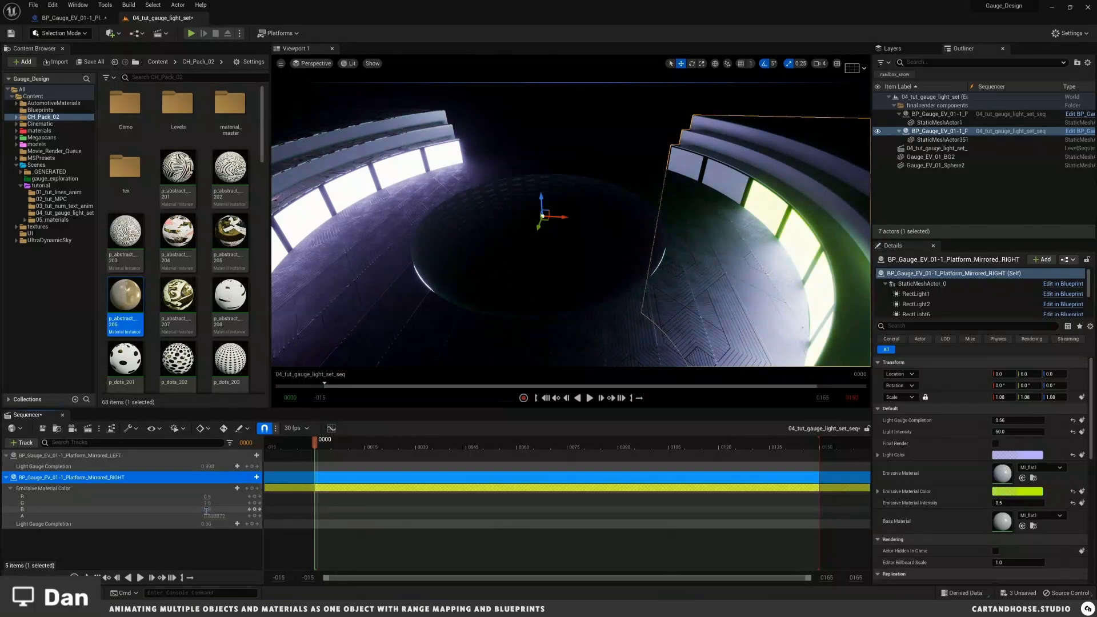
Step: Examine the recolored emissive panels on the right platform, scrub the sequence to frame 16, and compare the platform's exposed parameters
{"action": "left_click_drag", "start_coordinate": [474, 272], "coordinate": [509, 234], "text": "alt"}
{"action": "scroll", "coordinate": [577, 235], "scroll_direction": "down", "scroll_amount": 3}
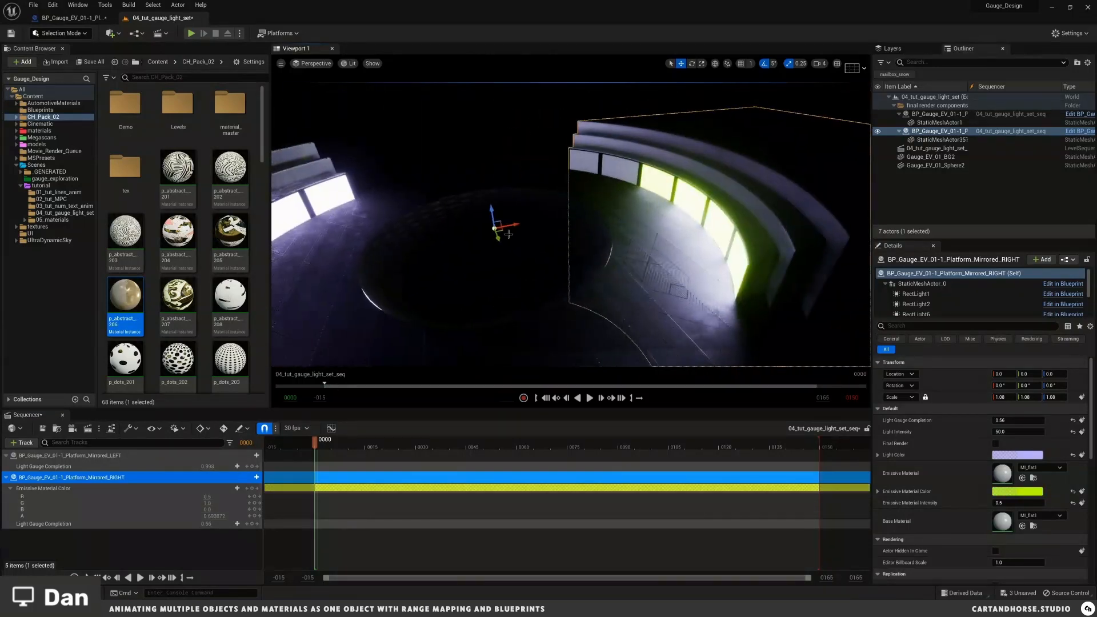
{"action": "right_click_drag", "start_coordinate": [483, 239], "coordinate": [470, 239]}
{"action": "key", "text": "Escape"}
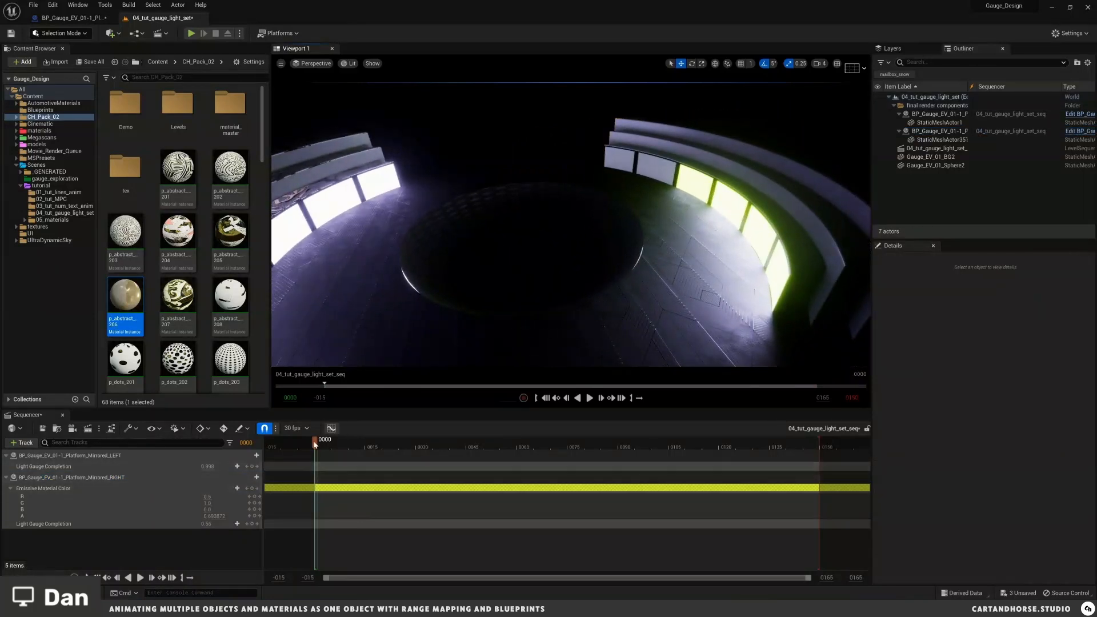
{"action": "left_click_drag", "start_coordinate": [318, 442], "coordinate": [368, 451]}
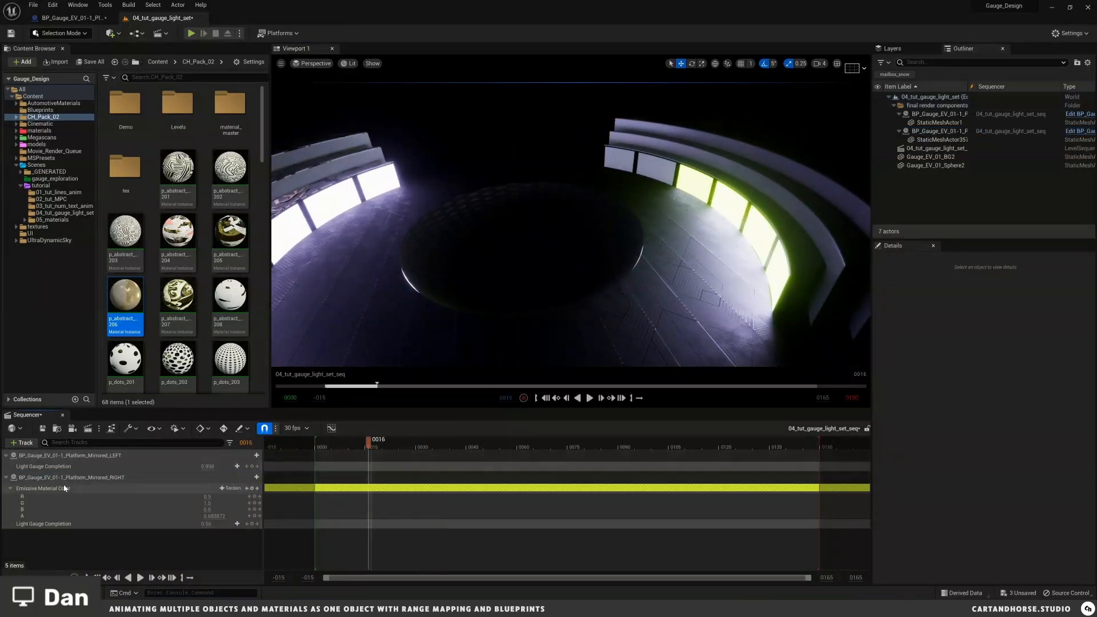
{"action": "left_click", "coordinate": [86, 477]}
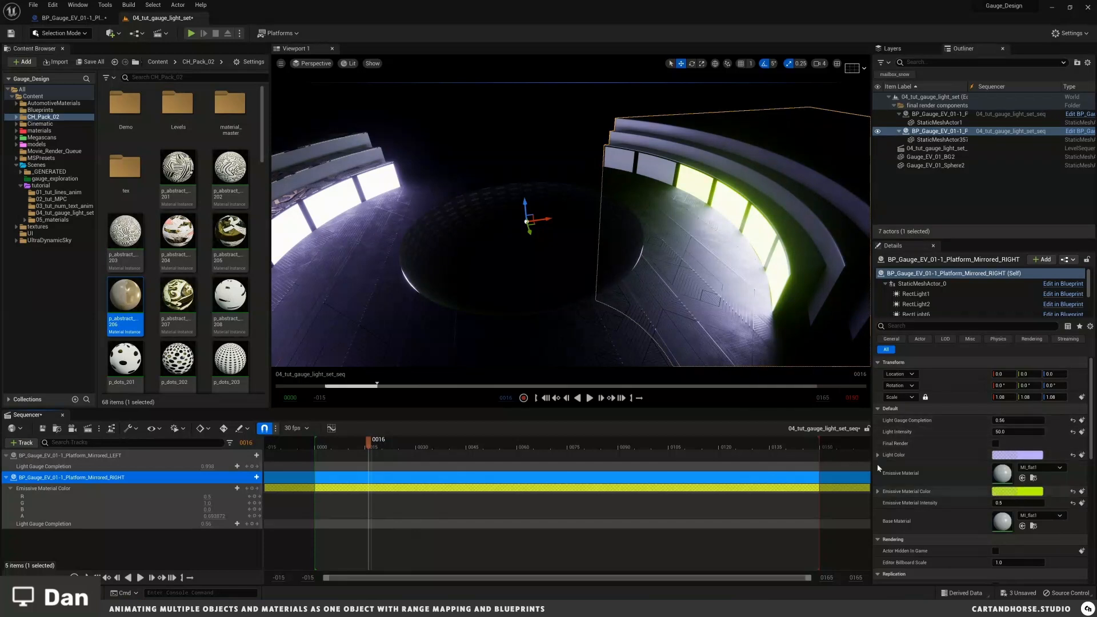
{"action": "right_click_drag", "start_coordinate": [587, 234], "coordinate": [588, 235]}
{"action": "right_click_drag", "start_coordinate": [586, 207], "coordinate": [588, 209]}
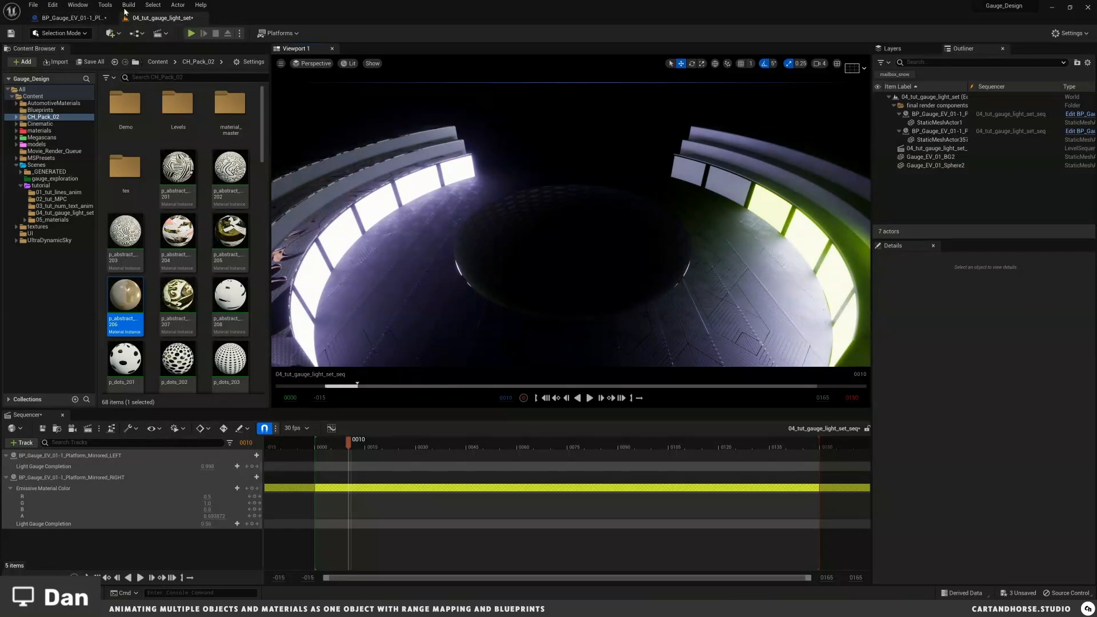
Step: Open the Movie Render Queue and add 04_tut_gauge_light_set_seq from the 04_tut_gauge_light_set folder as a render job
{"action": "left_click", "coordinate": [78, 5]}
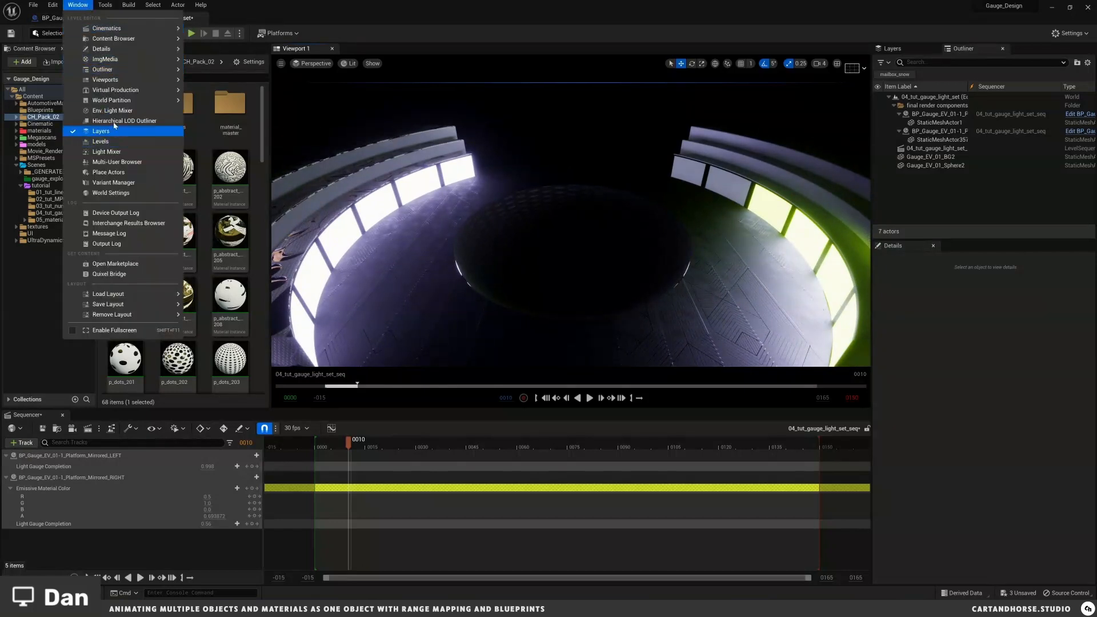
{"action": "mouse_move", "coordinate": [109, 28]}
{"action": "left_click", "coordinate": [231, 33]}
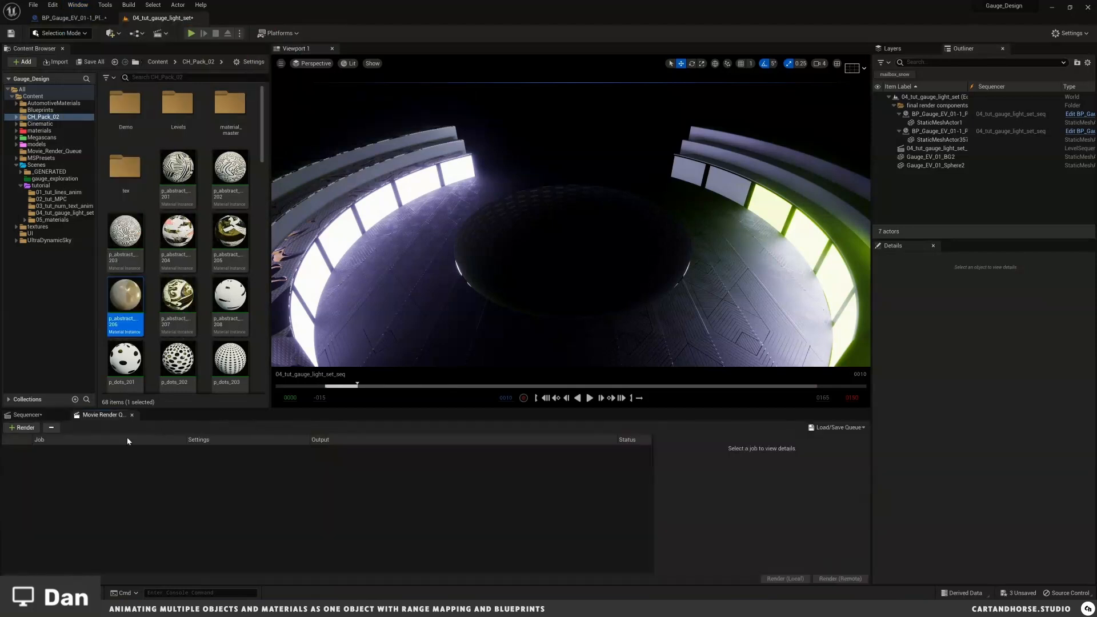
{"action": "left_click", "coordinate": [41, 416]}
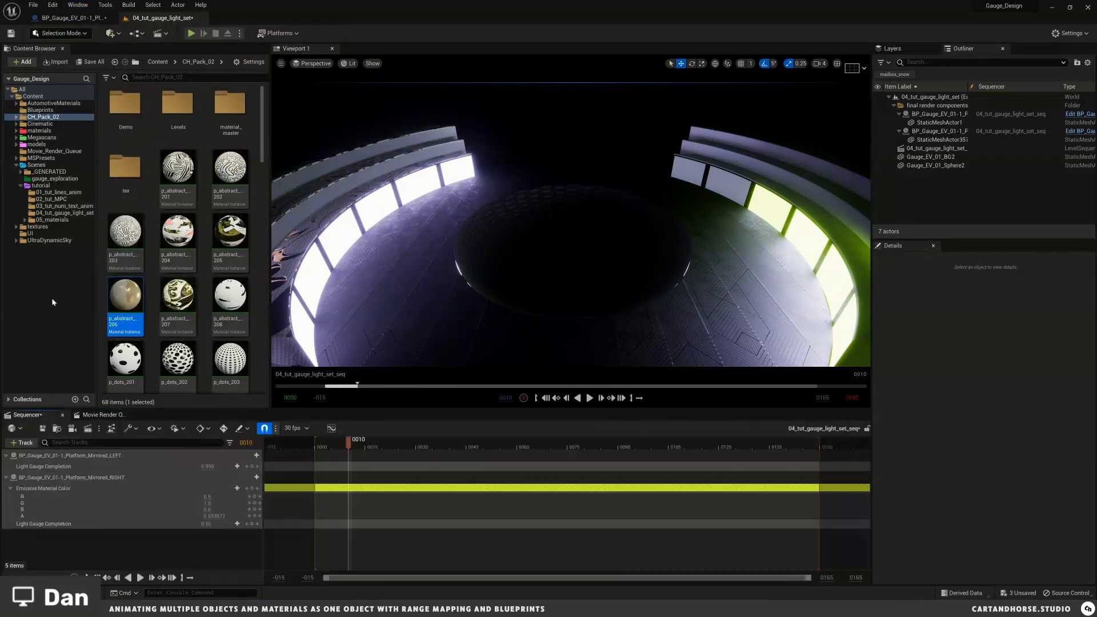
{"action": "left_click", "coordinate": [65, 213]}
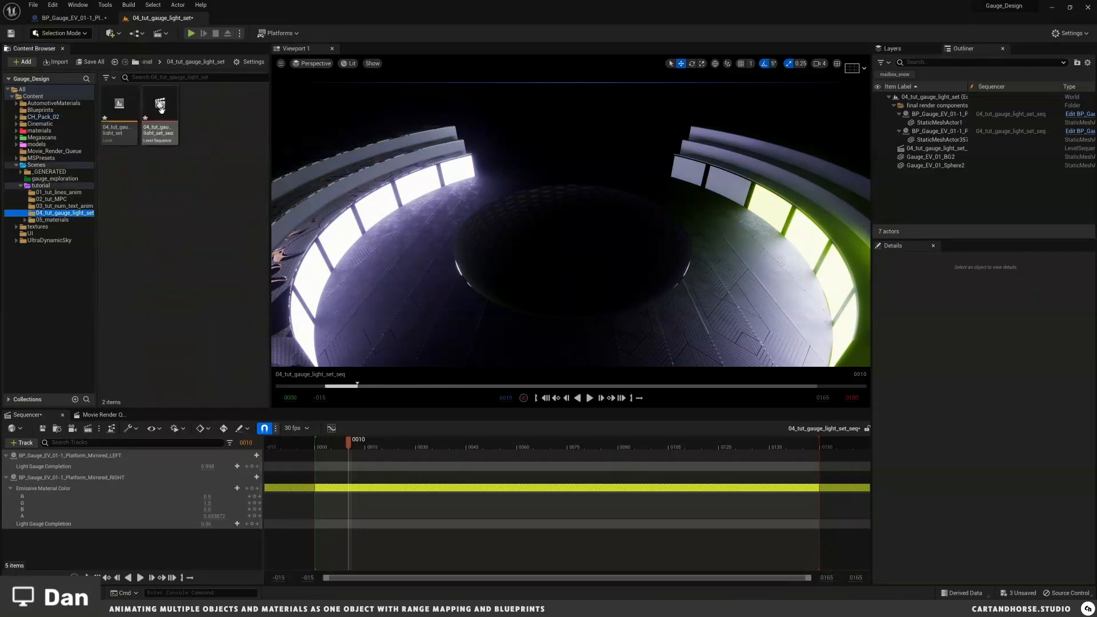
{"action": "left_click_drag", "start_coordinate": [160, 114], "coordinate": [120, 485]}
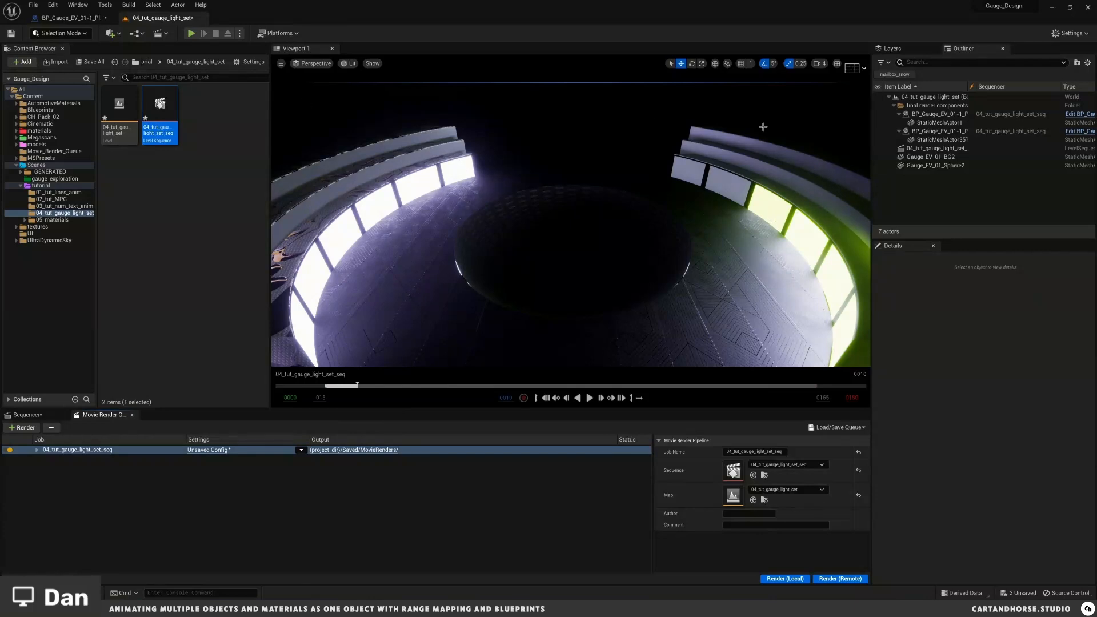
Step: End the level's play session and inspect both platforms in the level with nothing selected
{"action": "left_click", "coordinate": [347, 171]}
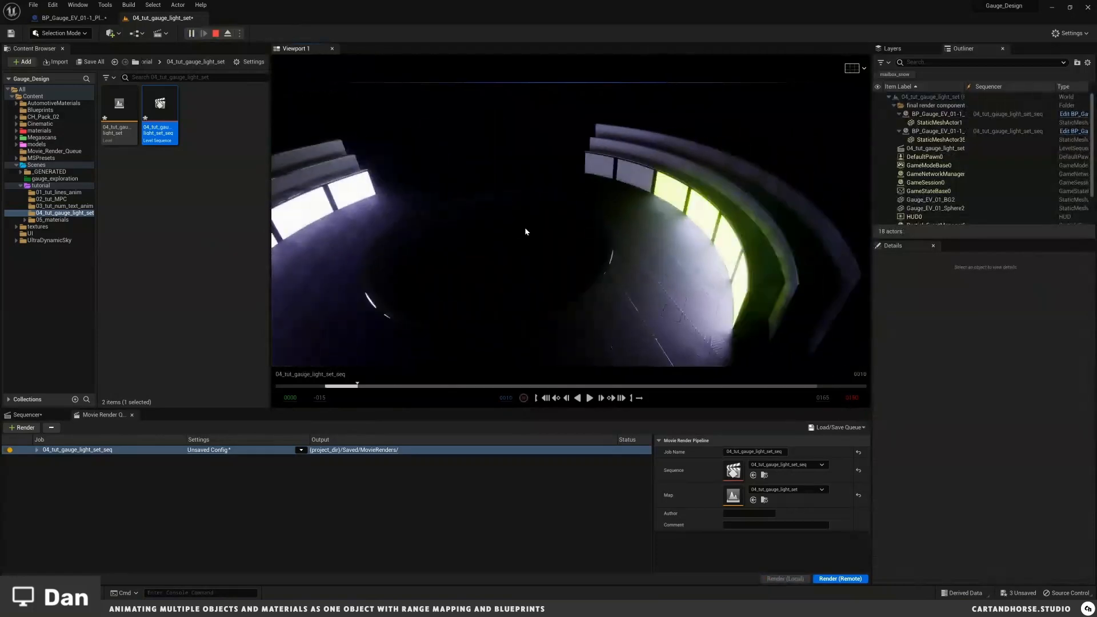
{"action": "key", "text": "Escape"}
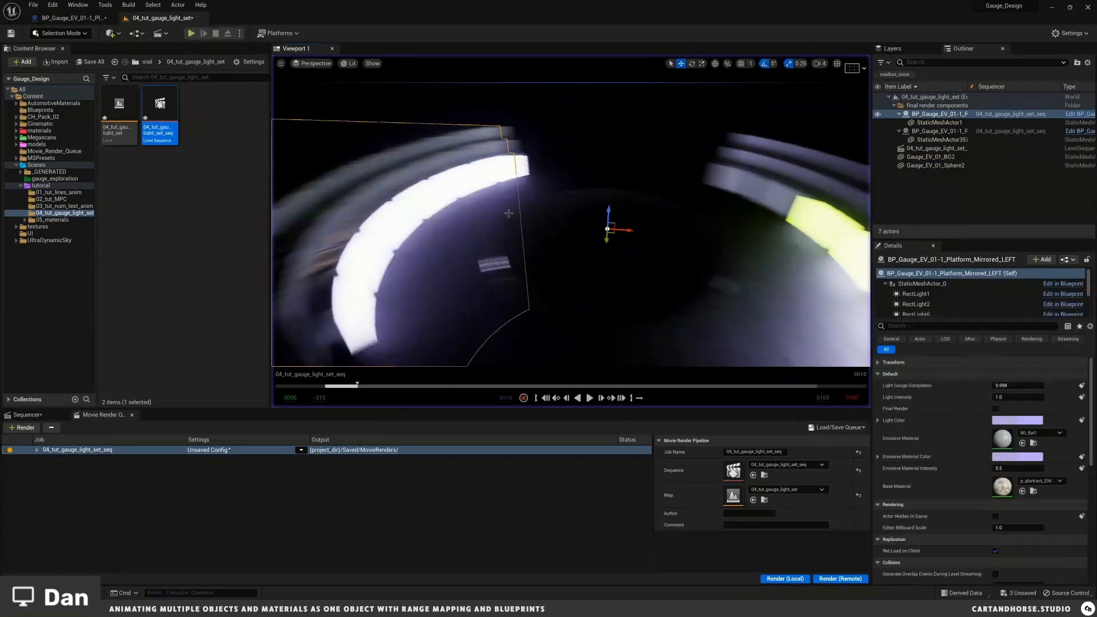
{"action": "right_click_drag", "start_coordinate": [561, 226], "coordinate": [594, 227]}
{"action": "key", "text": "Escape"}
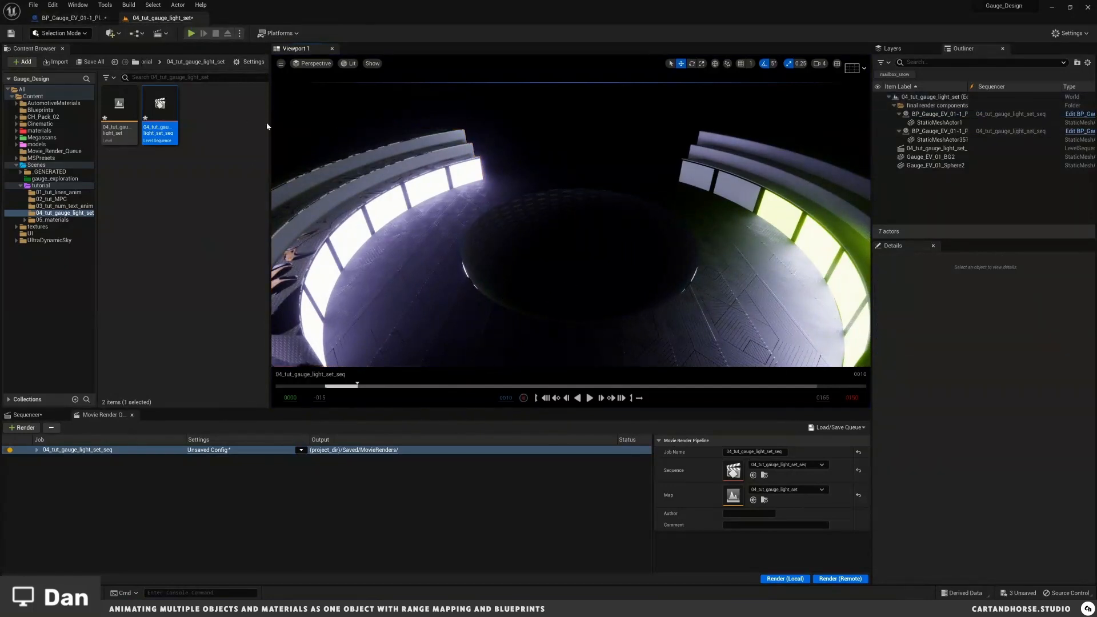
Step: Enable Final Render on the right platform, switching it off and on again to compare the materials and lighting
{"action": "left_click", "coordinate": [799, 160]}
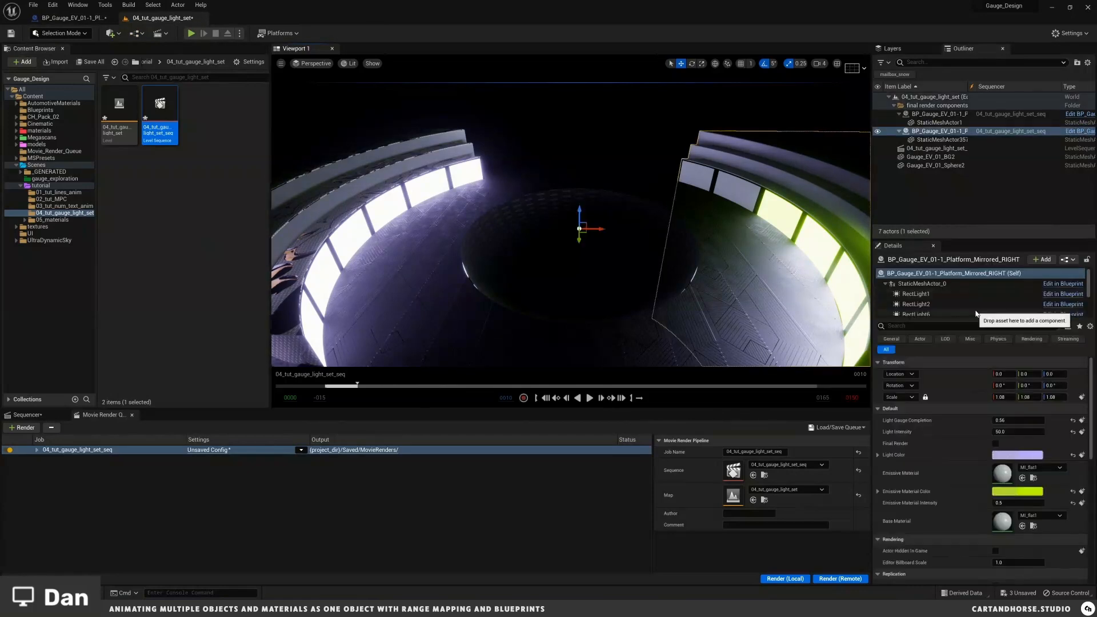
{"action": "left_click", "coordinate": [994, 444]}
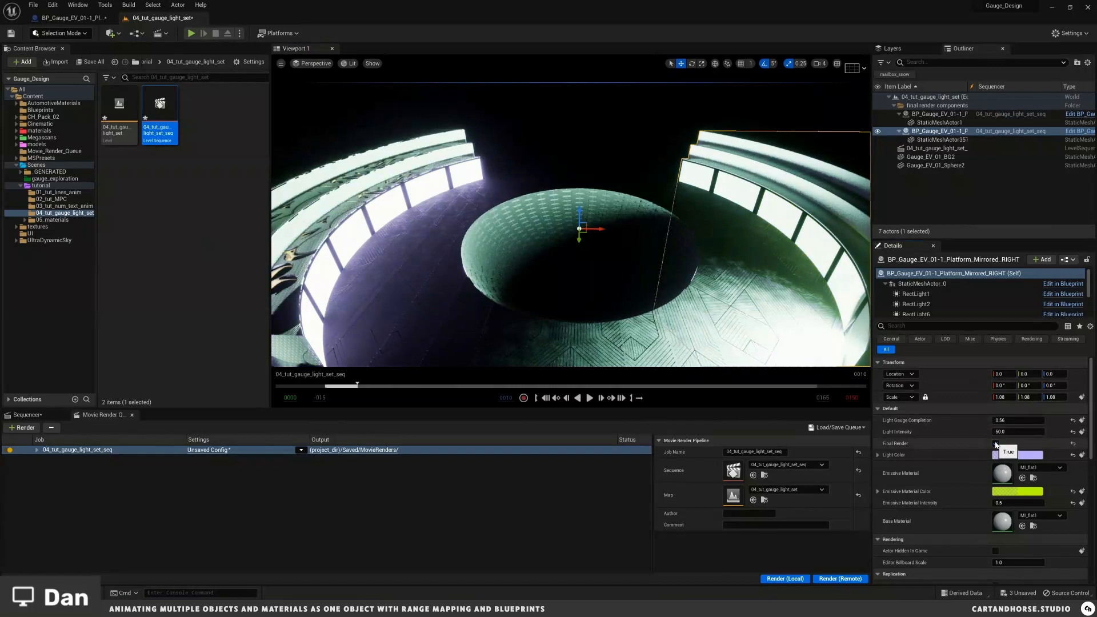
{"action": "left_click", "coordinate": [996, 444]}
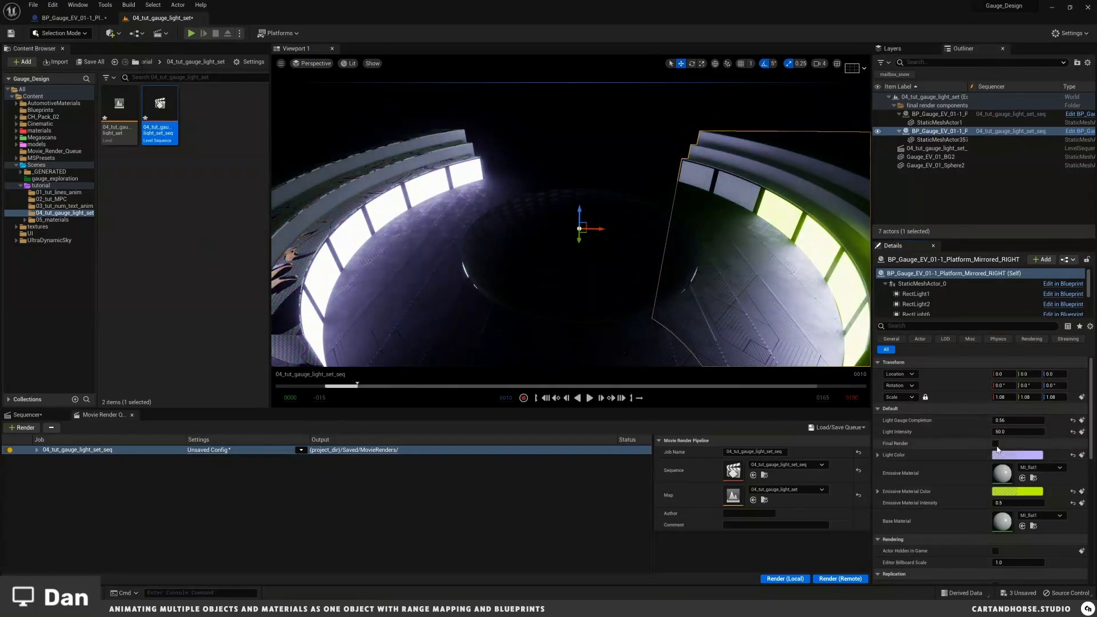
{"action": "left_click", "coordinate": [995, 444]}
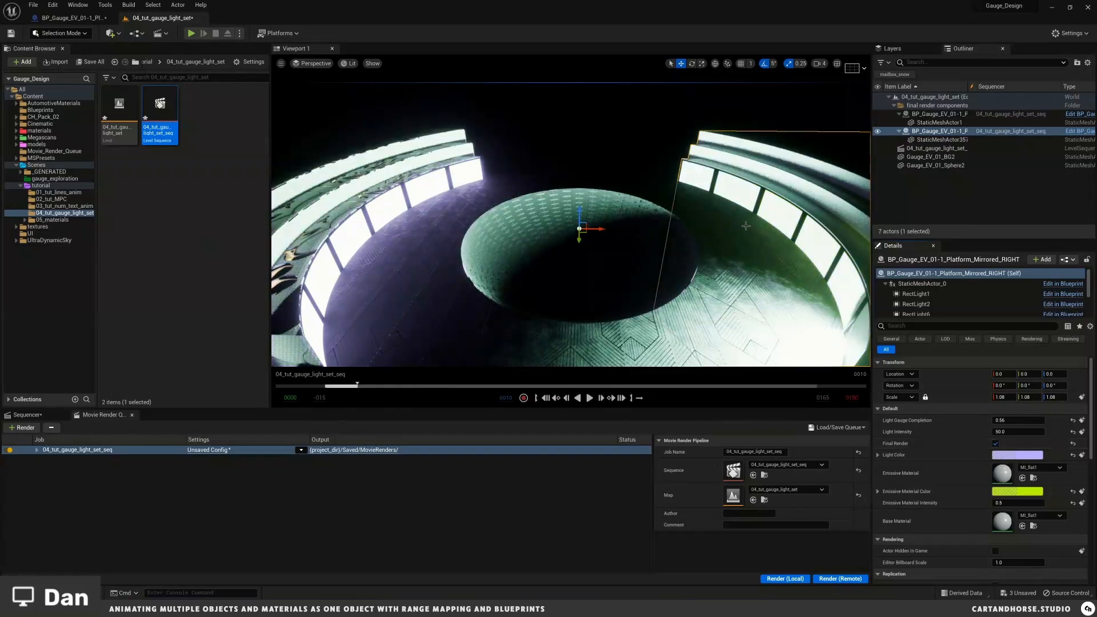
{"action": "right_click_drag", "start_coordinate": [748, 226], "coordinate": [739, 228]}
Step: Enable Final Render on the left platform and inspect the whole light set with its final materials
{"action": "left_click", "coordinate": [310, 154]}
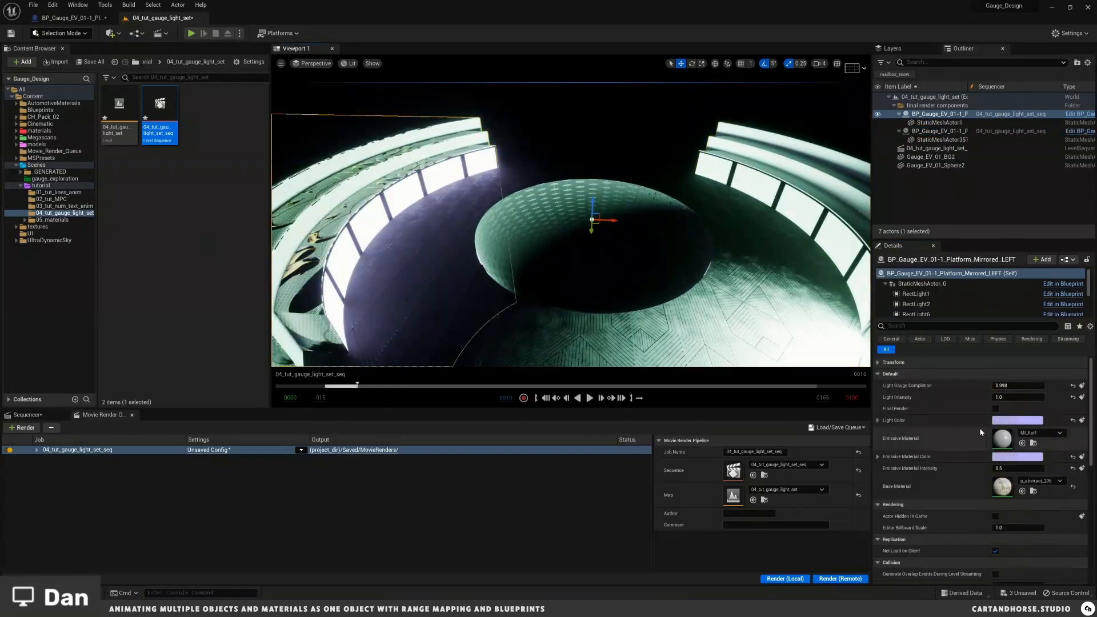
{"action": "left_click", "coordinate": [995, 409]}
{"action": "right_click_drag", "start_coordinate": [651, 251], "coordinate": [643, 248]}
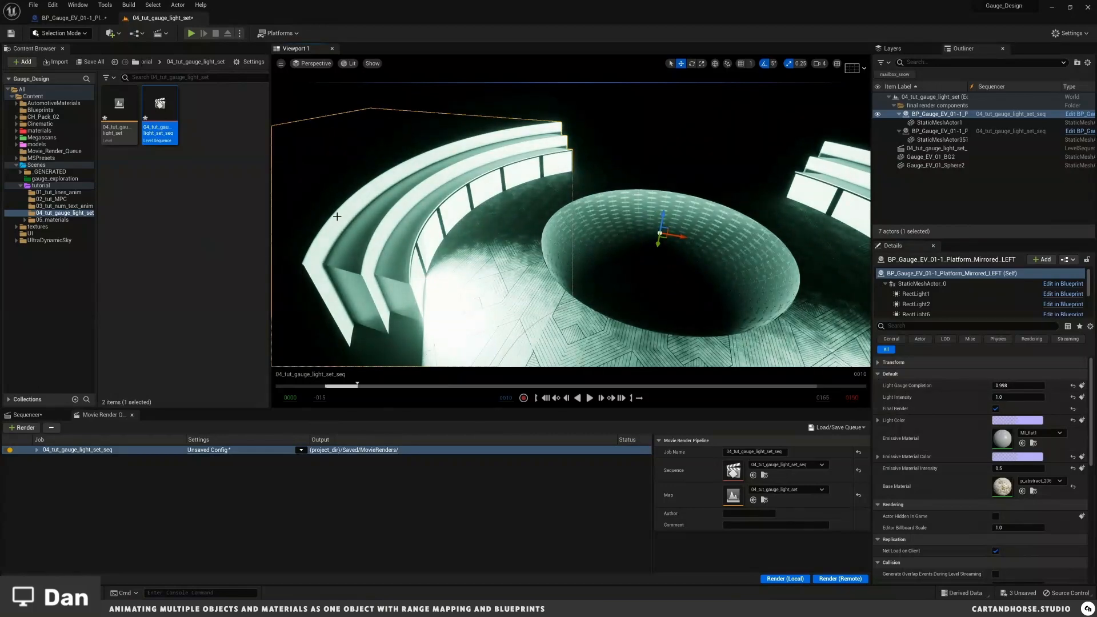
{"action": "mouse_move", "coordinate": [702, 162]}
{"action": "right_mouse_down"}
{"action": "mouse_move", "coordinate": [769, 166]}
{"action": "mouse_move", "coordinate": [709, 165]}
{"action": "right_mouse_up"}
{"action": "right_click_drag", "start_coordinate": [403, 235], "coordinate": [609, 222]}
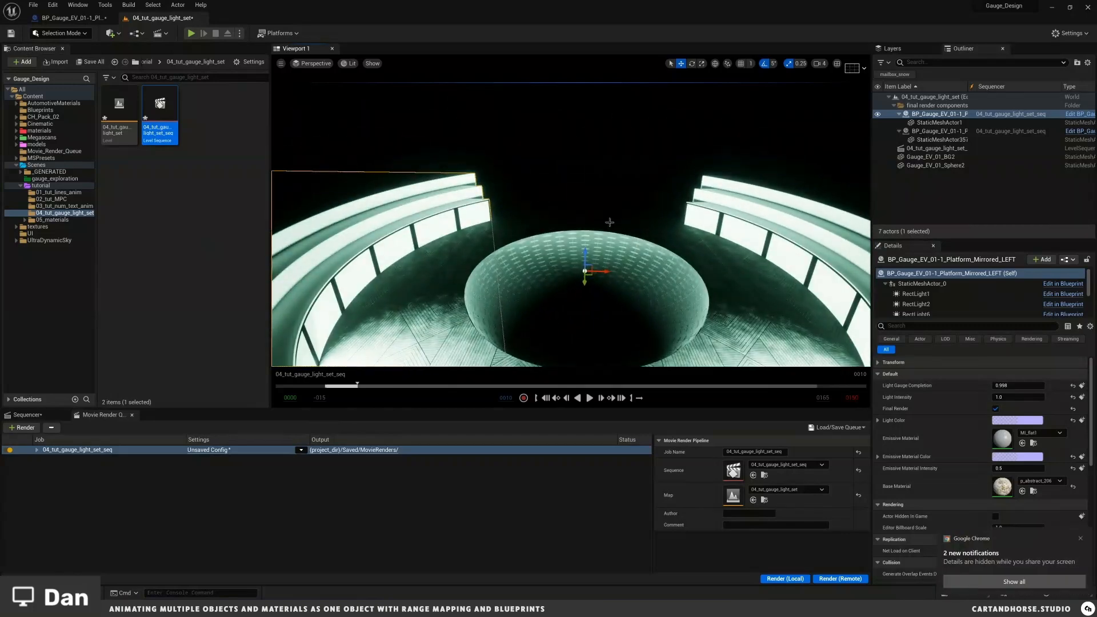
{"action": "left_click", "coordinate": [1079, 539]}
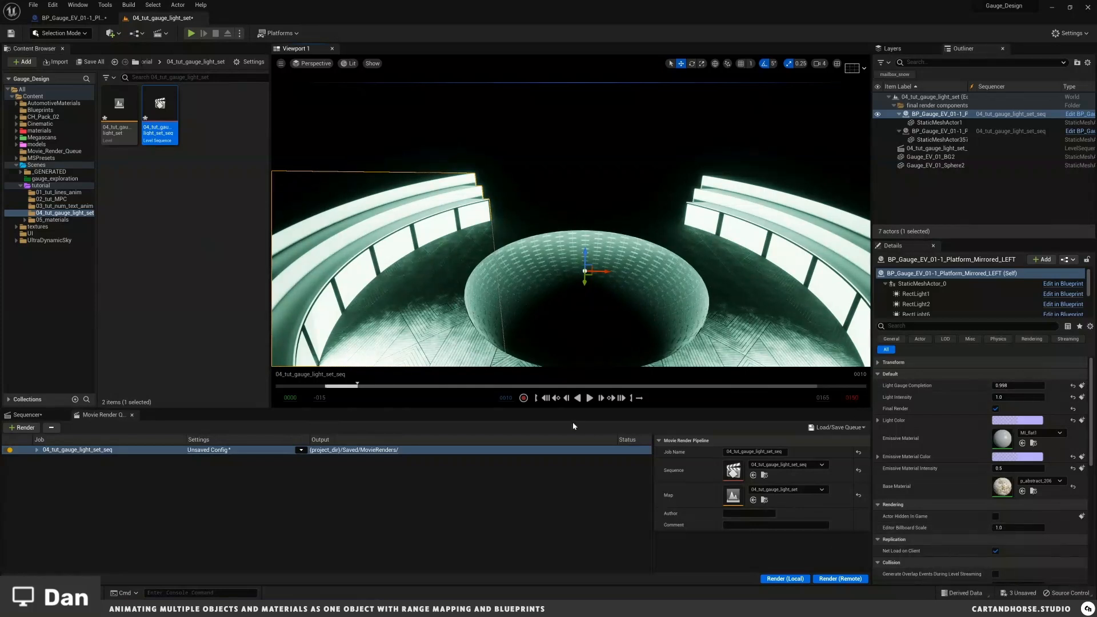
Step: Go back to the left platform's Construction Script and examine the Final Render branch at its start
{"action": "left_click", "coordinate": [68, 18]}
{"action": "right_click_drag", "start_coordinate": [588, 216], "coordinate": [466, 184]}
{"action": "scroll", "coordinate": [418, 176], "scroll_direction": "down", "scroll_amount": 1}
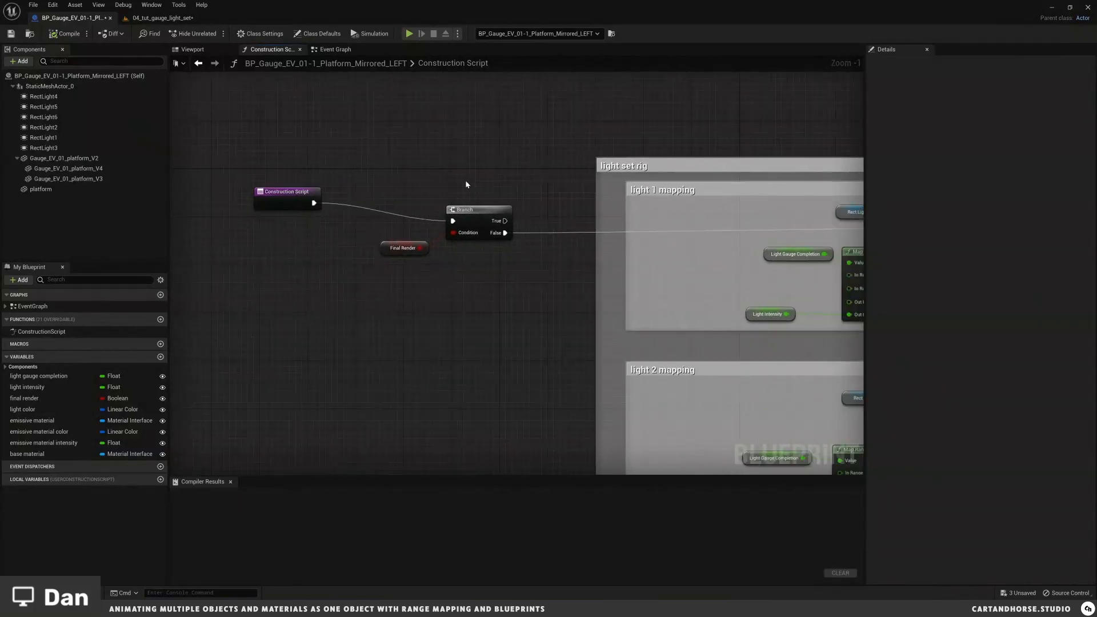
Step: Line up the Branch node with the Construction Script entry and shift the Final Render node further from it, selecting its variable
{"action": "left_click_drag", "start_coordinate": [467, 213], "coordinate": [467, 195]}
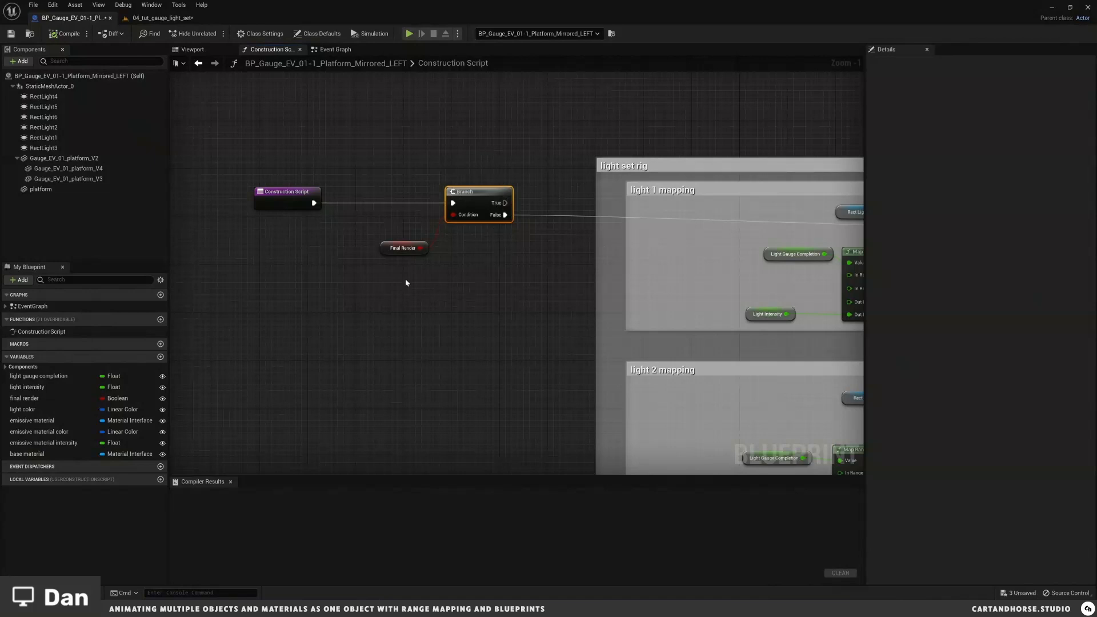
{"action": "left_click_drag", "start_coordinate": [401, 248], "coordinate": [389, 248]}
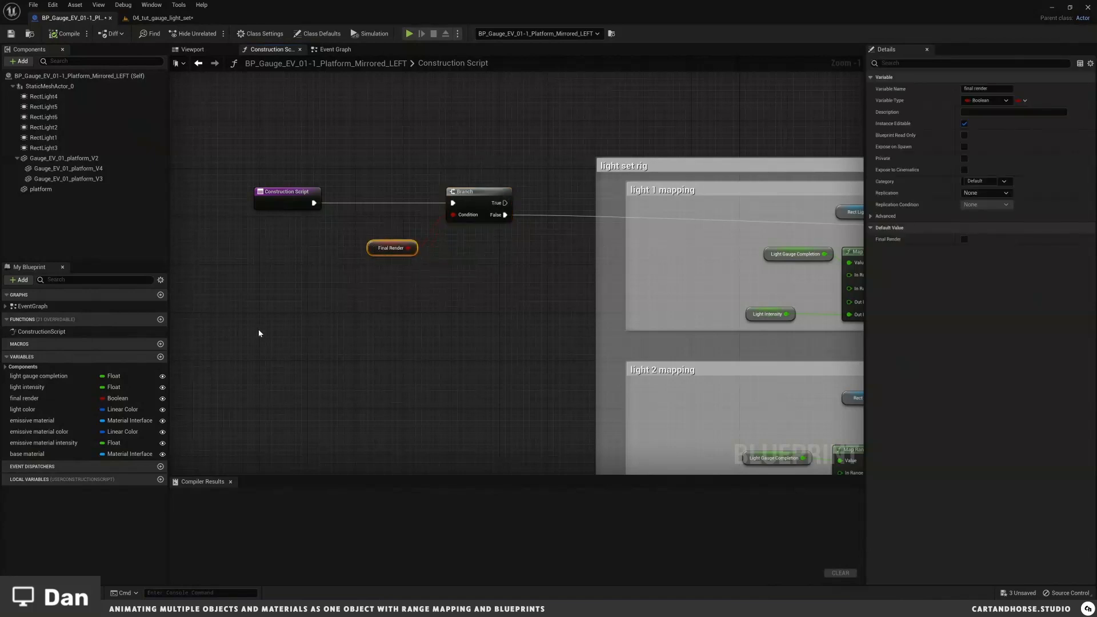
{"action": "left_click", "coordinate": [114, 398]}
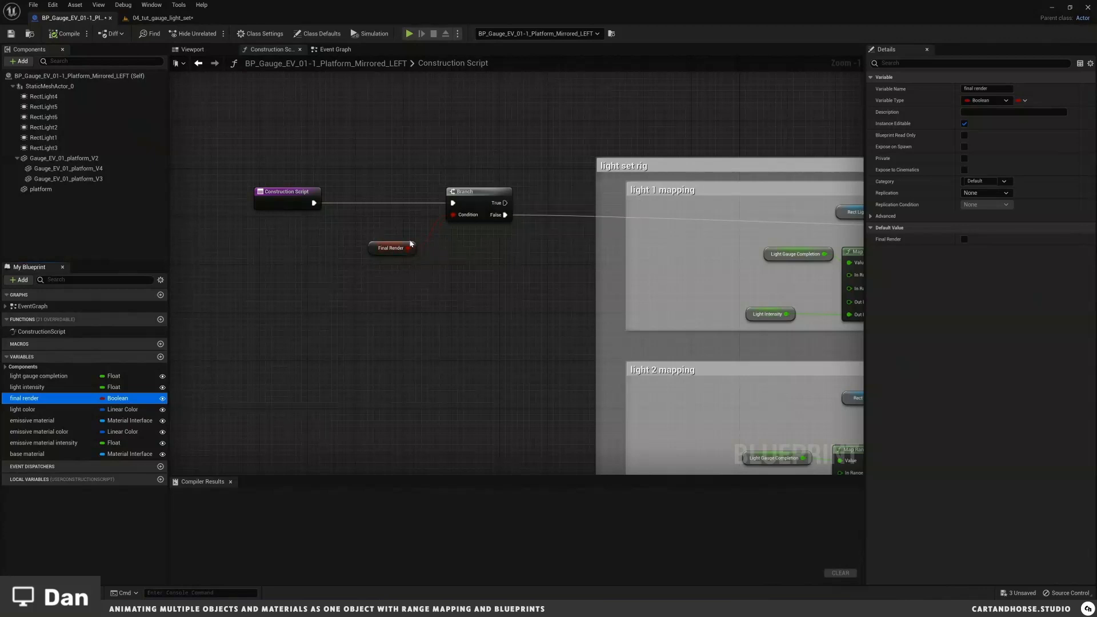
{"action": "scroll", "coordinate": [503, 228], "scroll_direction": "down", "scroll_amount": 10}
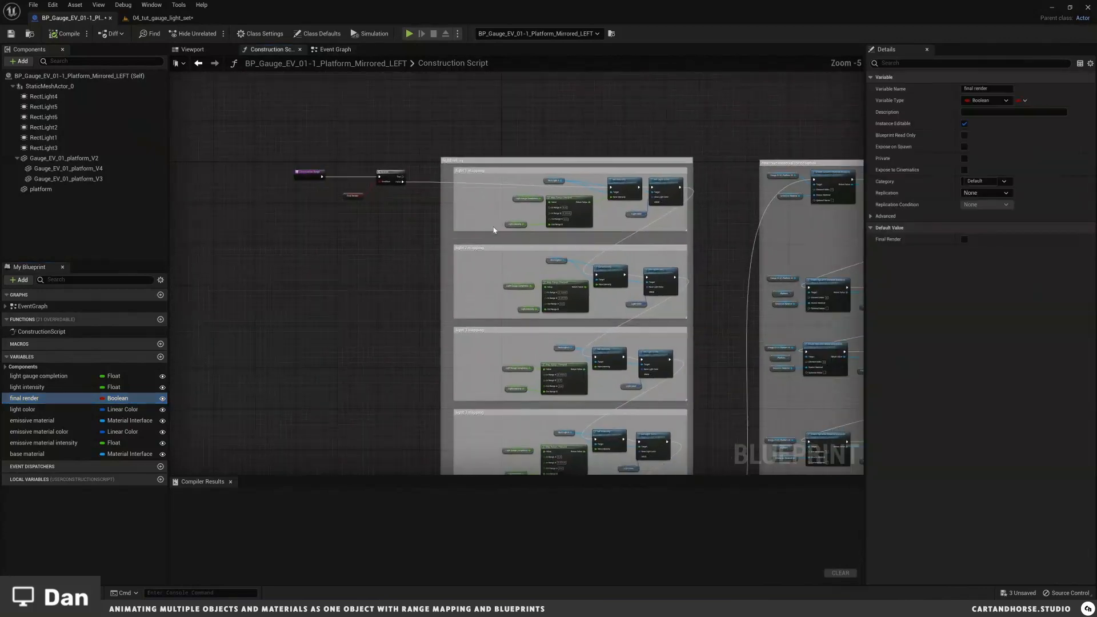
{"action": "scroll", "coordinate": [517, 252], "scroll_direction": "up", "scroll_amount": 3}
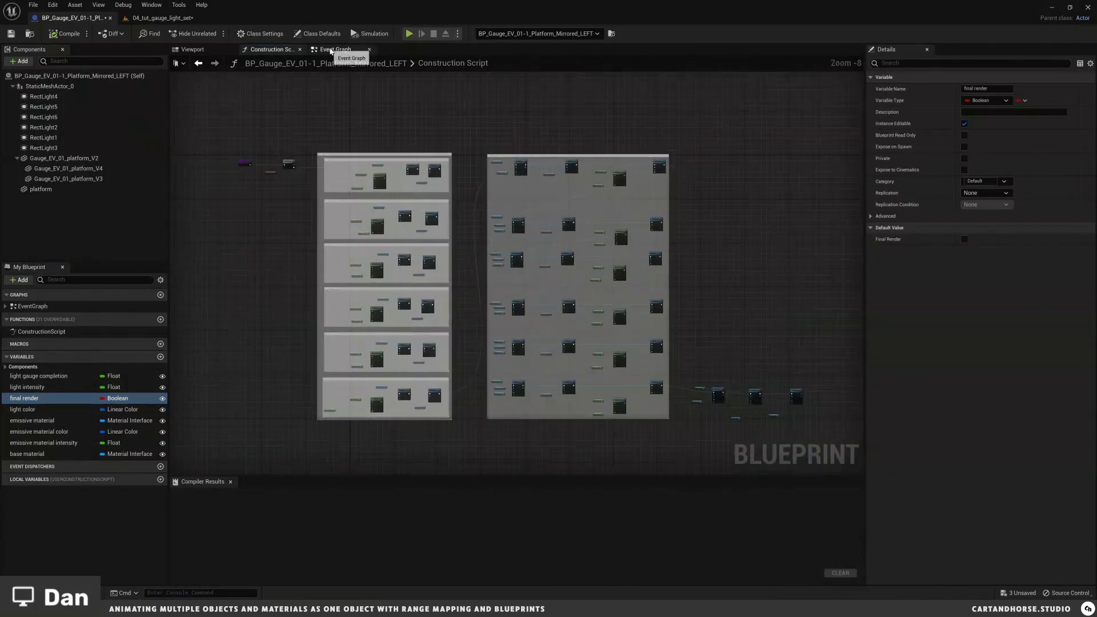
Step: Examine the Event Graph's start, following Event Tick through the Final Render branch into the light set rig
{"action": "left_click", "coordinate": [335, 49]}
{"action": "scroll", "coordinate": [567, 257], "scroll_direction": "down", "scroll_amount": 8}
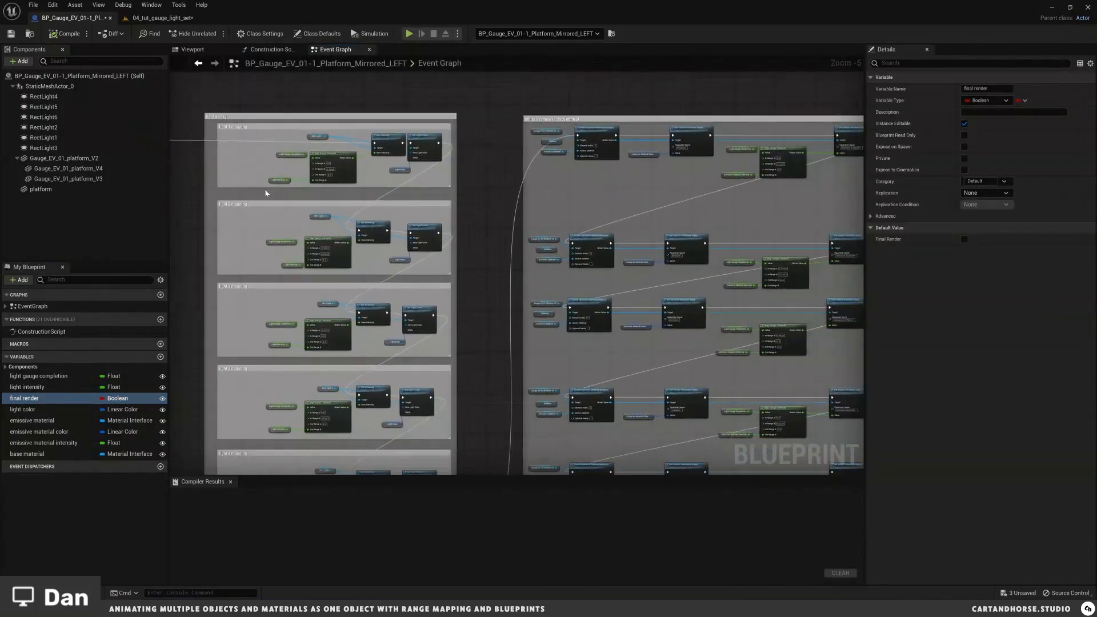
{"action": "scroll", "coordinate": [368, 187], "scroll_direction": "up", "scroll_amount": 7}
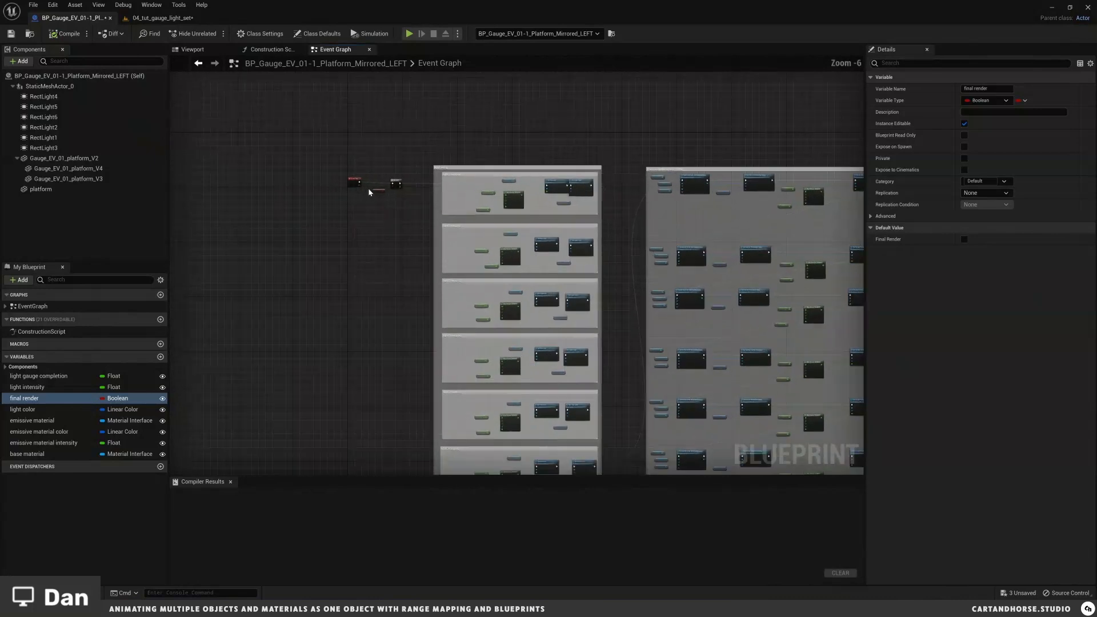
{"action": "right_click_drag", "start_coordinate": [433, 202], "coordinate": [440, 254]}
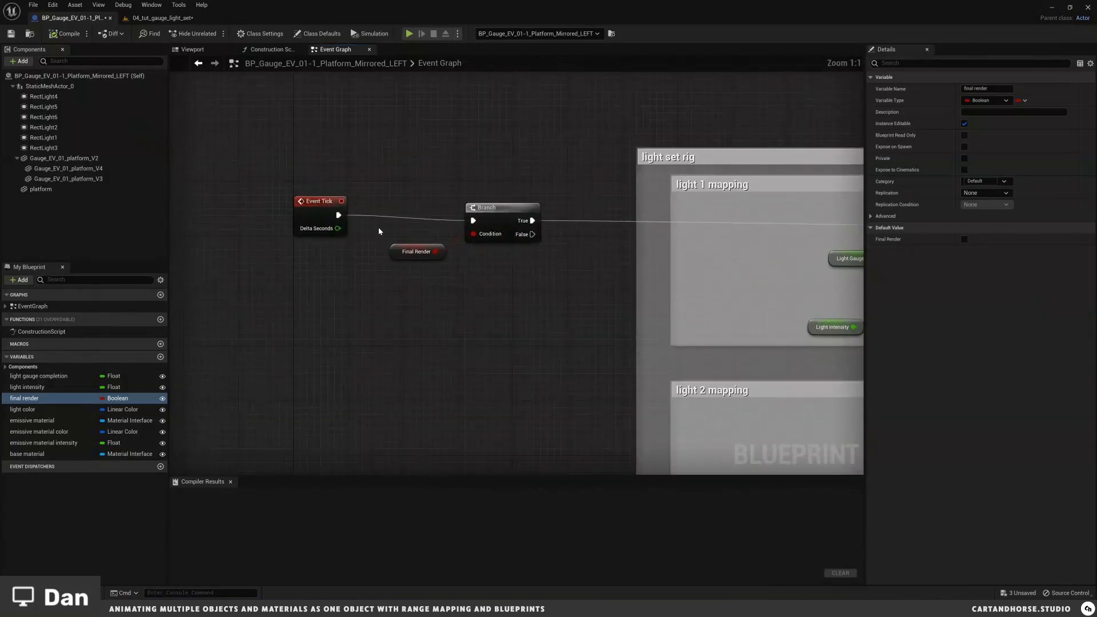
{"action": "right_click_drag", "start_coordinate": [379, 231], "coordinate": [414, 234]}
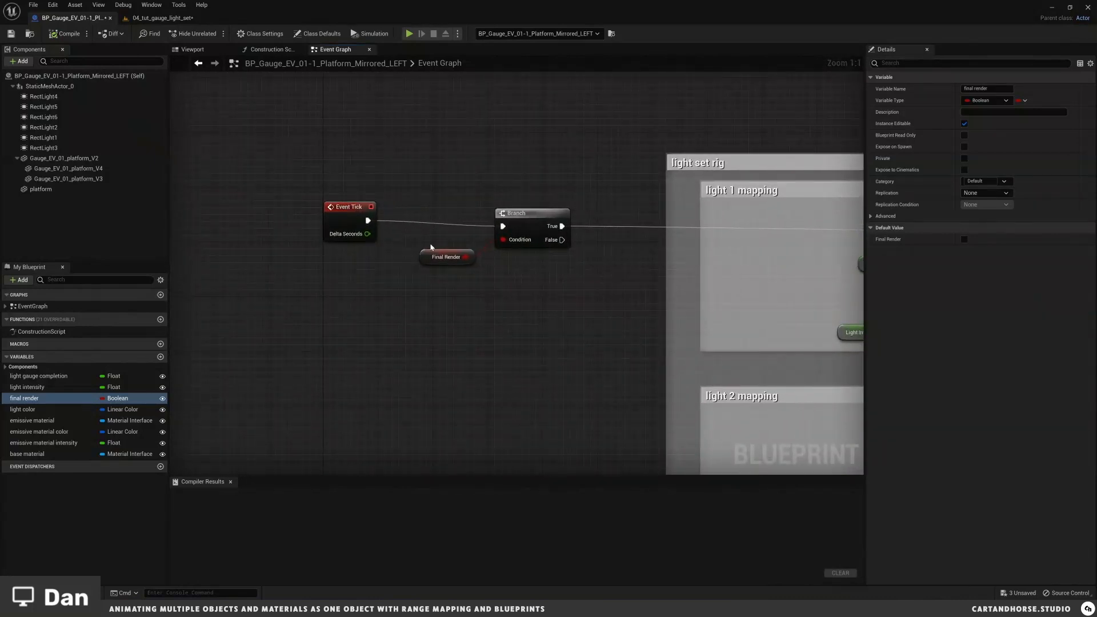
{"action": "right_click_drag", "start_coordinate": [534, 266], "coordinate": [466, 264]}
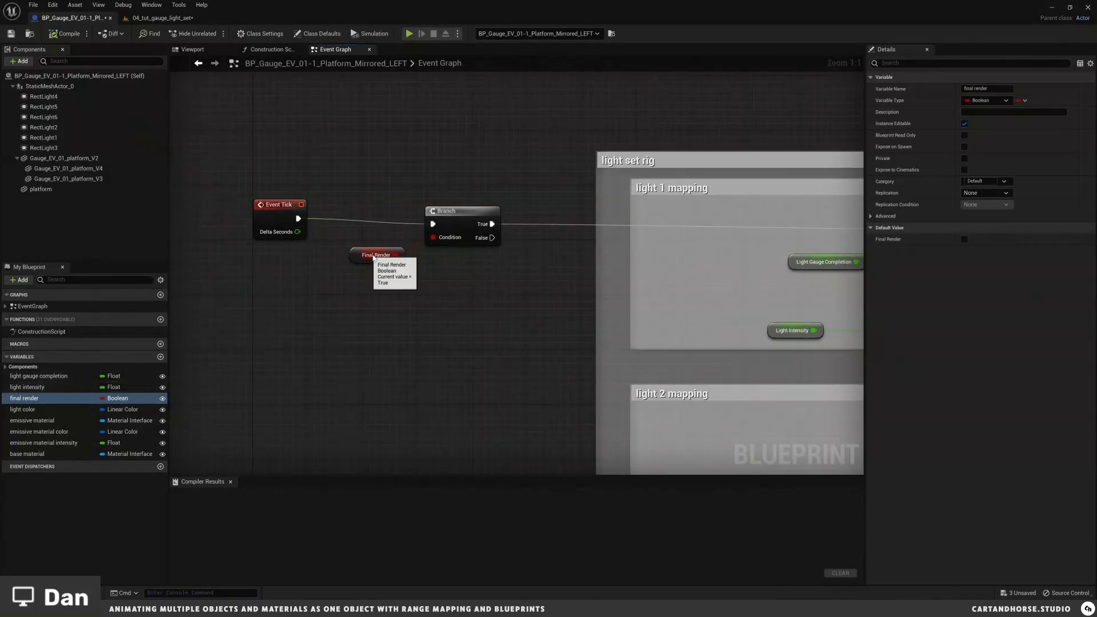
{"action": "scroll", "coordinate": [357, 239], "scroll_direction": "down", "scroll_amount": 2}
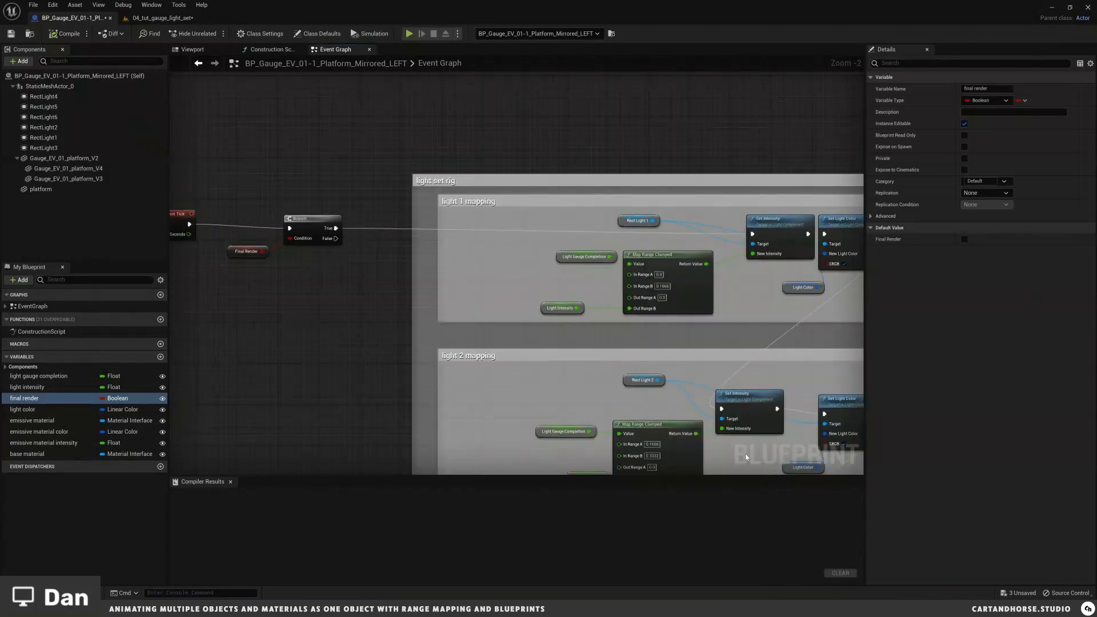
Step: Examine the Construction Script's path from the Final Render branch's False output through the light 1 mapping nodes
{"action": "left_click", "coordinate": [266, 49]}
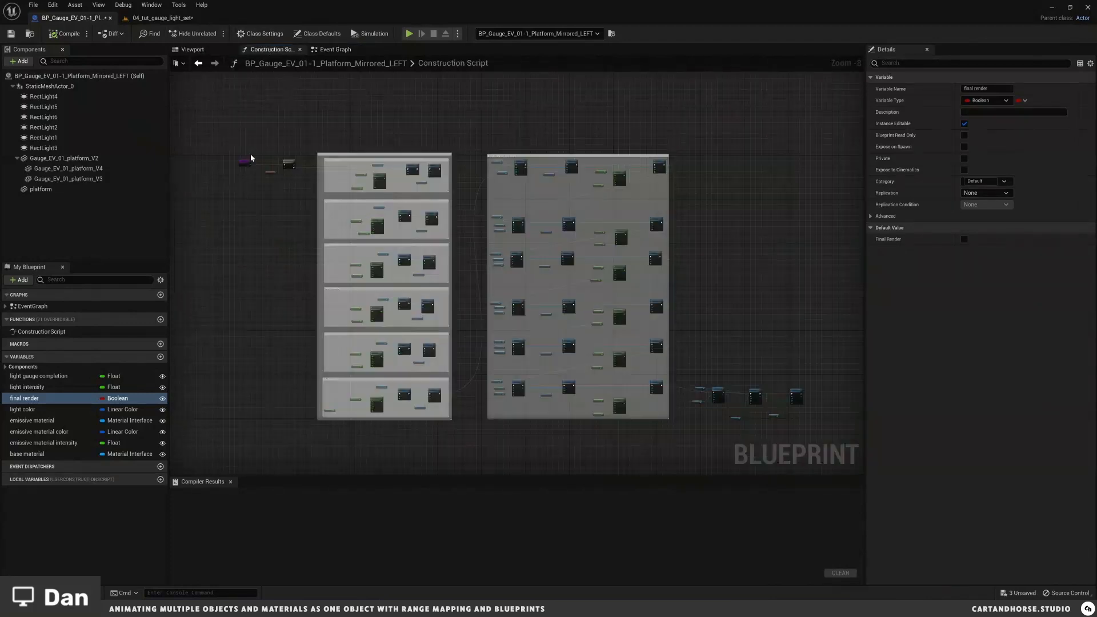
{"action": "scroll", "coordinate": [271, 171], "scroll_direction": "up", "scroll_amount": 2}
{"action": "right_click_drag", "start_coordinate": [270, 172], "coordinate": [367, 191]}
{"action": "right_click_drag", "start_coordinate": [522, 211], "coordinate": [353, 210]}
{"action": "right_click_drag", "start_coordinate": [581, 211], "coordinate": [413, 210]}
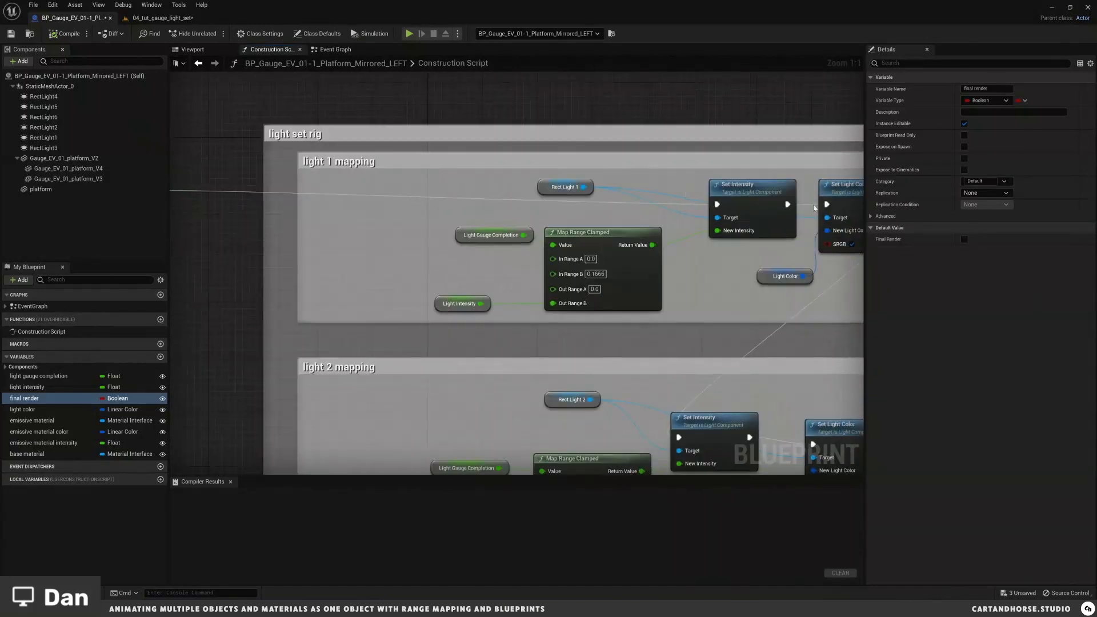
{"action": "scroll", "coordinate": [559, 320], "scroll_direction": "down", "scroll_amount": 4}
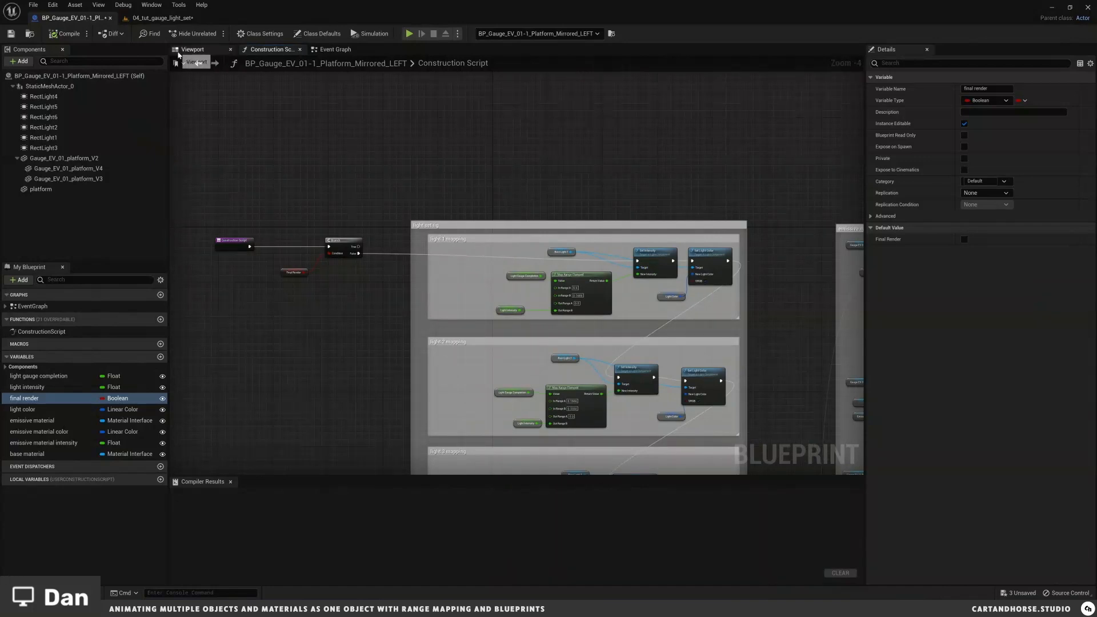
Step: Return to the 04_tut_gauge_light_set level, show its Sequencer and scrub the sequence to frame 68
{"action": "left_click", "coordinate": [197, 51]}
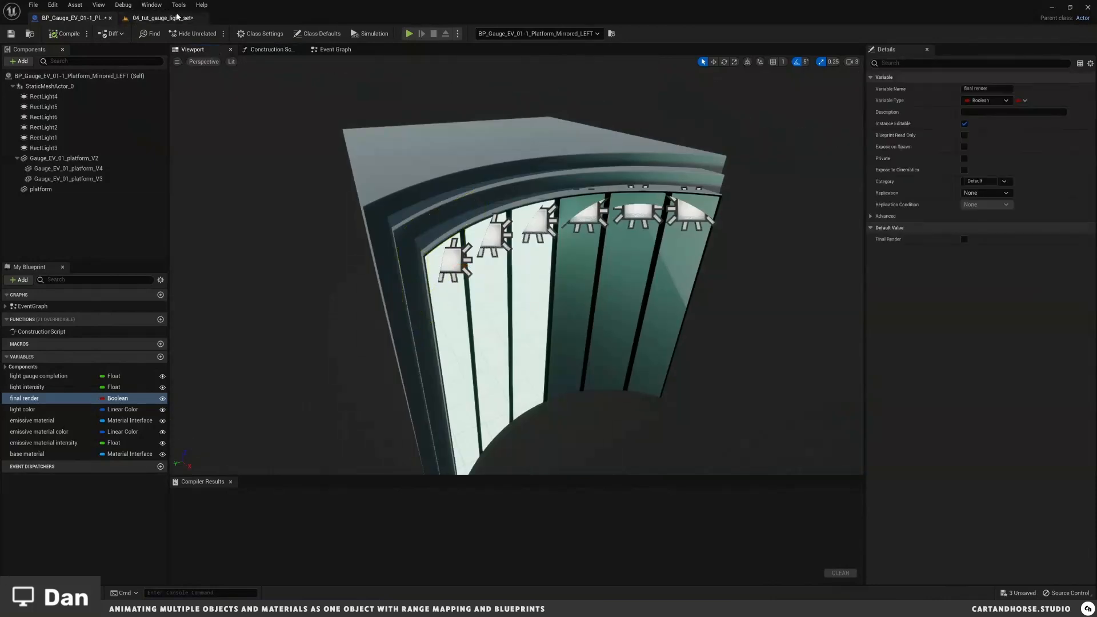
{"action": "left_click", "coordinate": [163, 17]}
{"action": "mouse_move", "coordinate": [520, 240]}
{"action": "right_mouse_down"}
{"action": "mouse_move", "coordinate": [520, 258]}
{"action": "mouse_move", "coordinate": [522, 240]}
{"action": "right_mouse_up"}
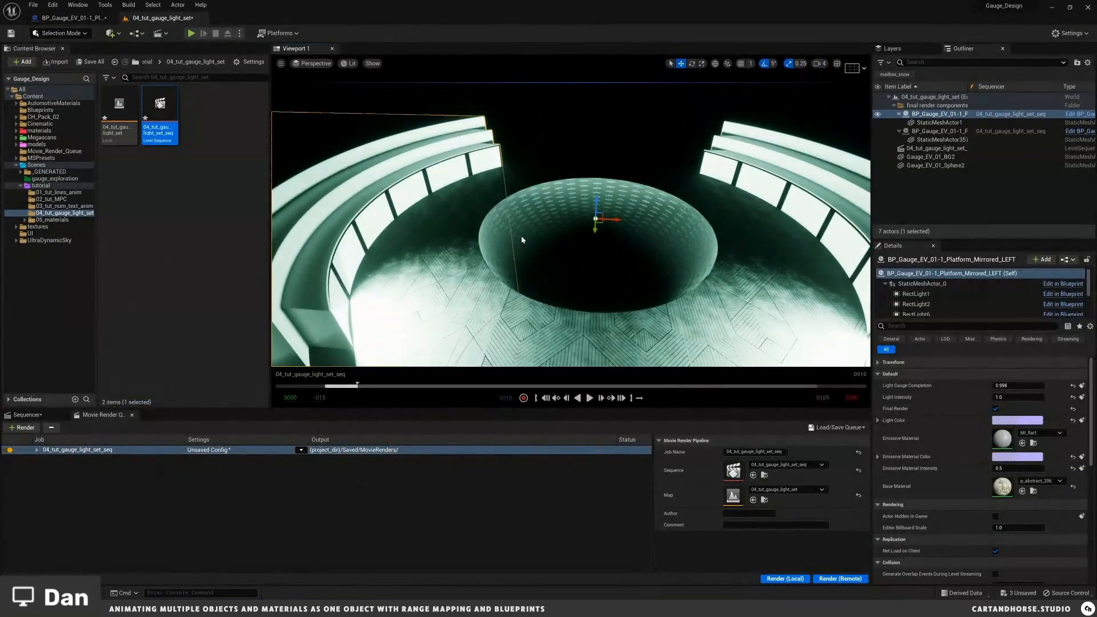
{"action": "left_click", "coordinate": [60, 417]}
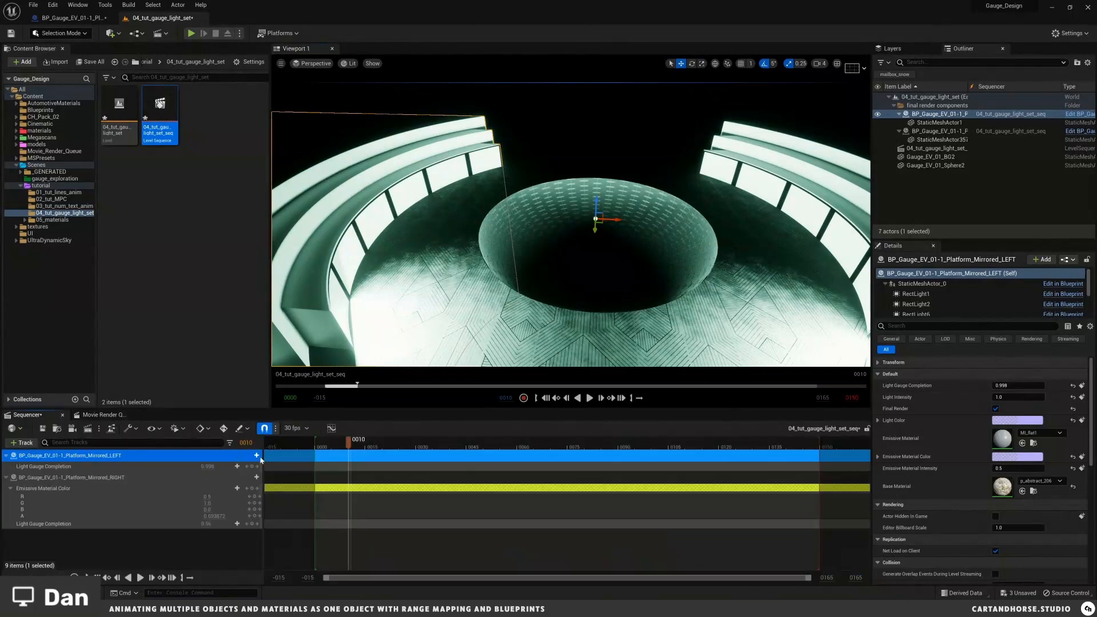
{"action": "left_click_drag", "start_coordinate": [353, 448], "coordinate": [392, 448]}
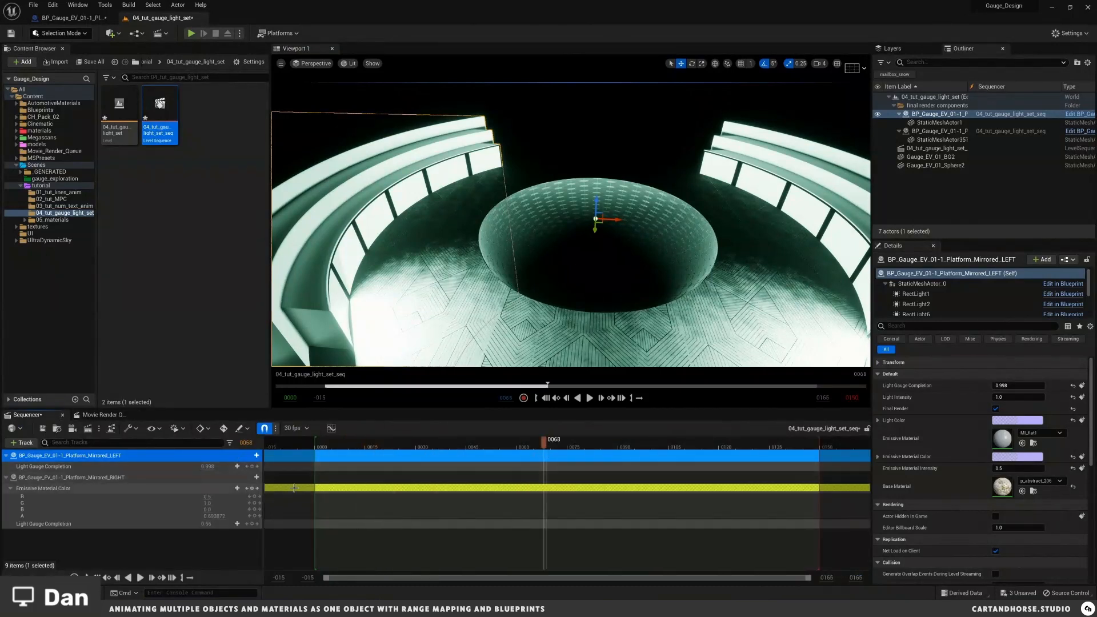
Step: Disable Final Render on the left platform and inspect its materials and lighting at frame 43
{"action": "left_click", "coordinate": [996, 408]}
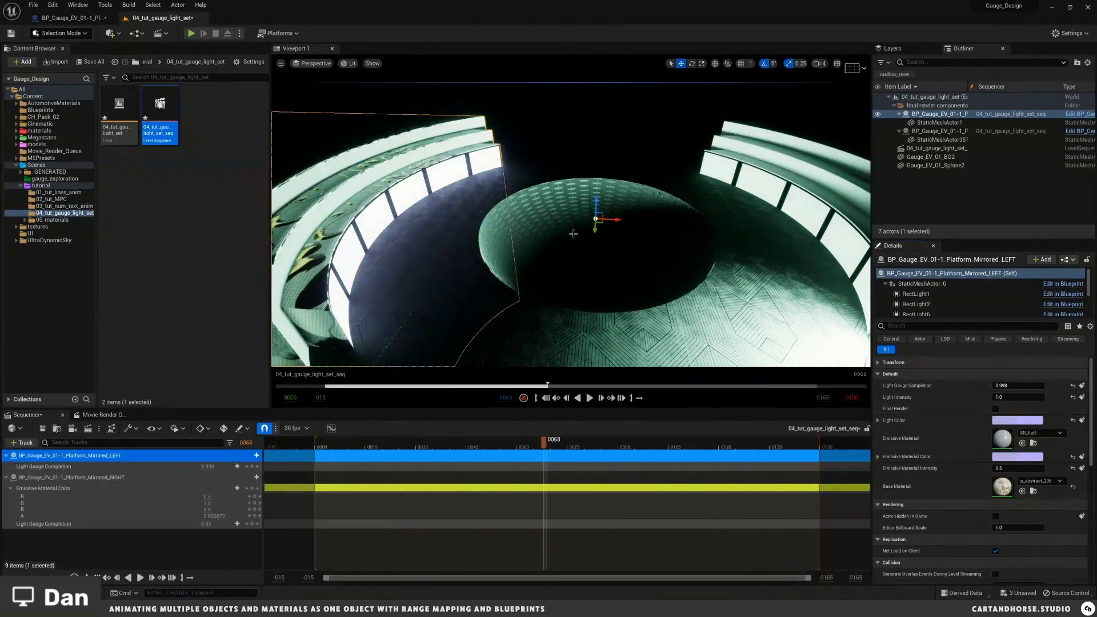
{"action": "left_click", "coordinate": [463, 442]}
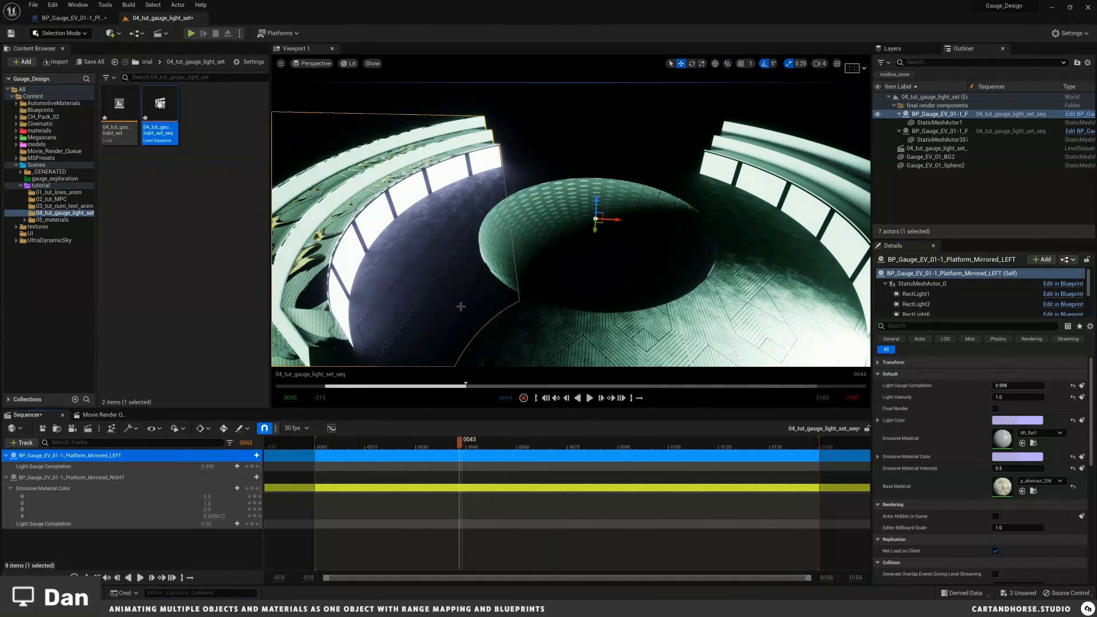
{"action": "mouse_move", "coordinate": [455, 309]}
{"action": "right_mouse_down"}
{"action": "mouse_move", "coordinate": [435, 311]}
{"action": "mouse_move", "coordinate": [455, 309]}
{"action": "right_mouse_up"}
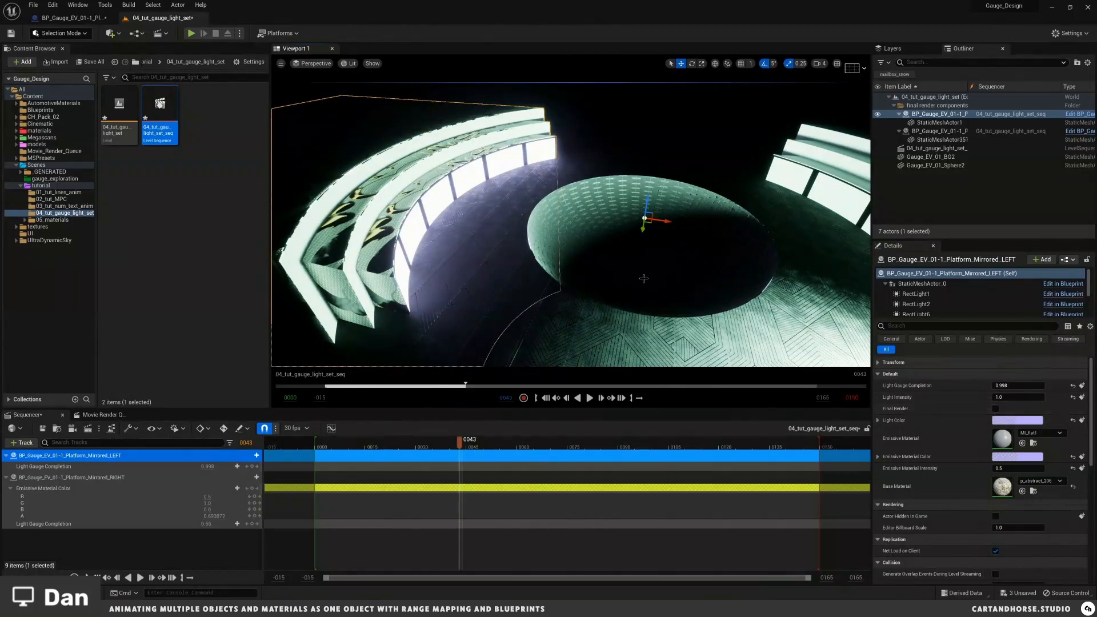
Step: Review the left platform Blueprint's Construction Script and its 3D preview
{"action": "left_click", "coordinate": [89, 21]}
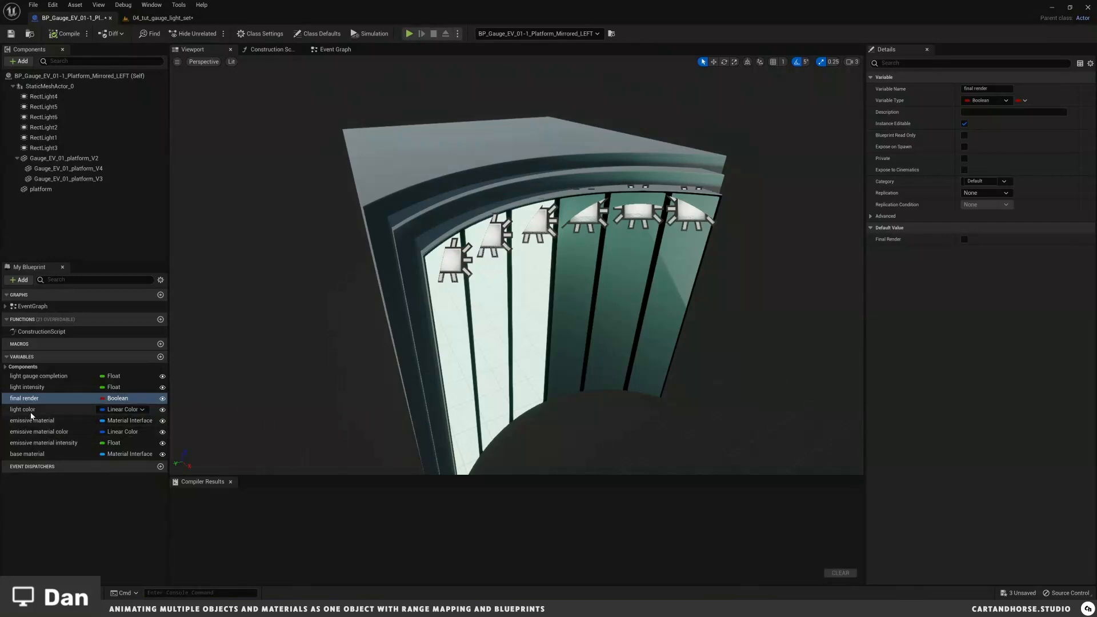
{"action": "left_click", "coordinate": [272, 52]}
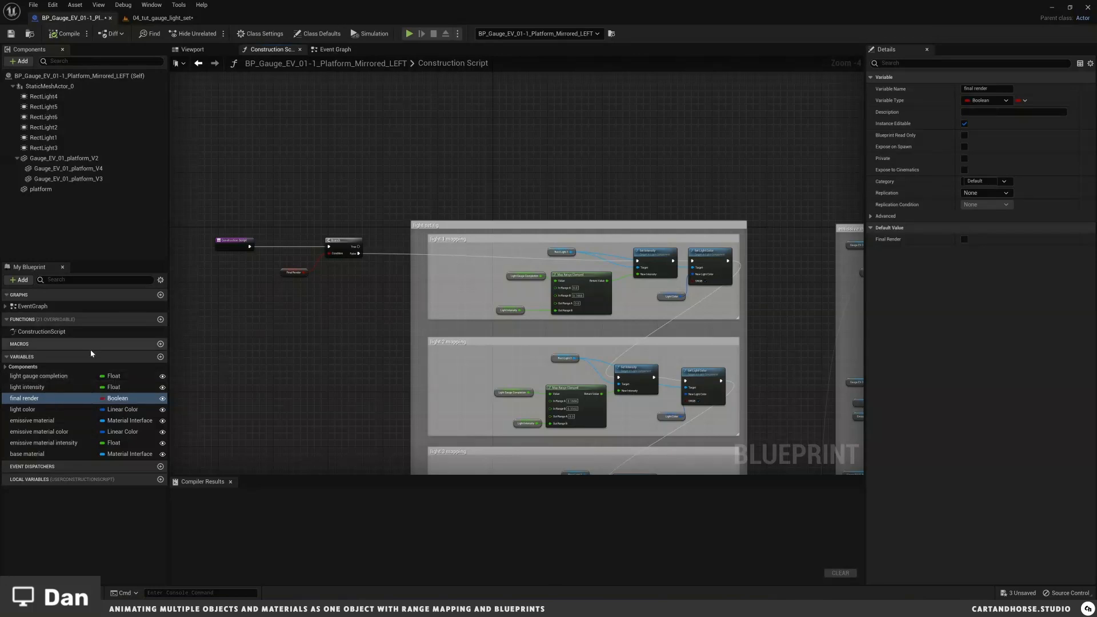
{"action": "left_click", "coordinate": [180, 50]}
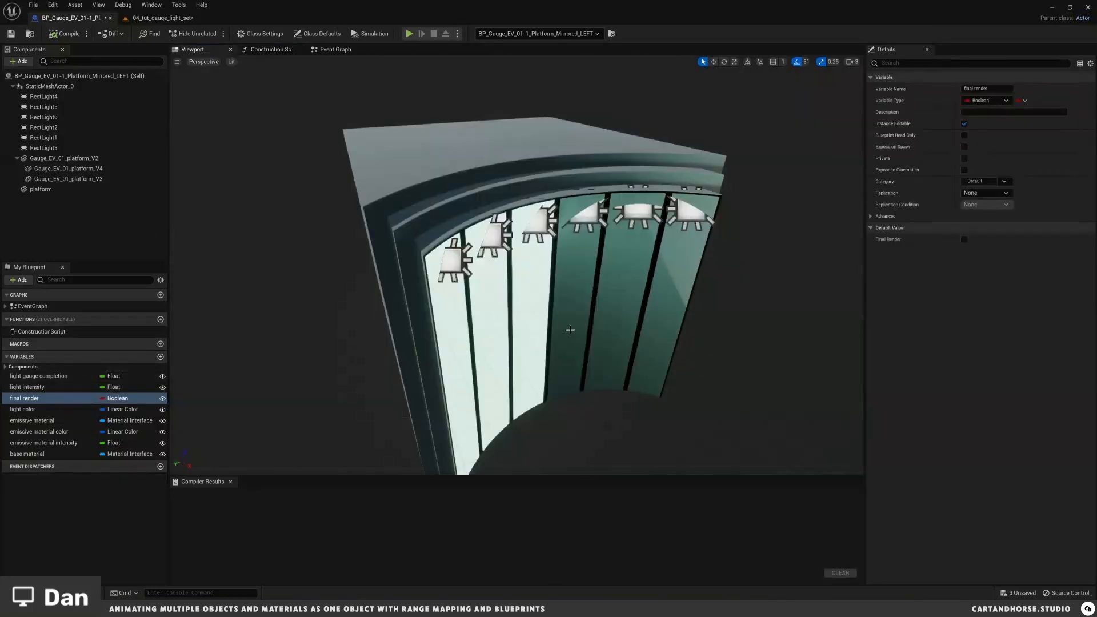
Step: Go back to the level, clear the selection and scrub the sequence to frame 69
{"action": "left_click", "coordinate": [160, 18]}
{"action": "right_click_drag", "start_coordinate": [540, 230], "coordinate": [588, 227]}
{"action": "key", "text": "Escape"}
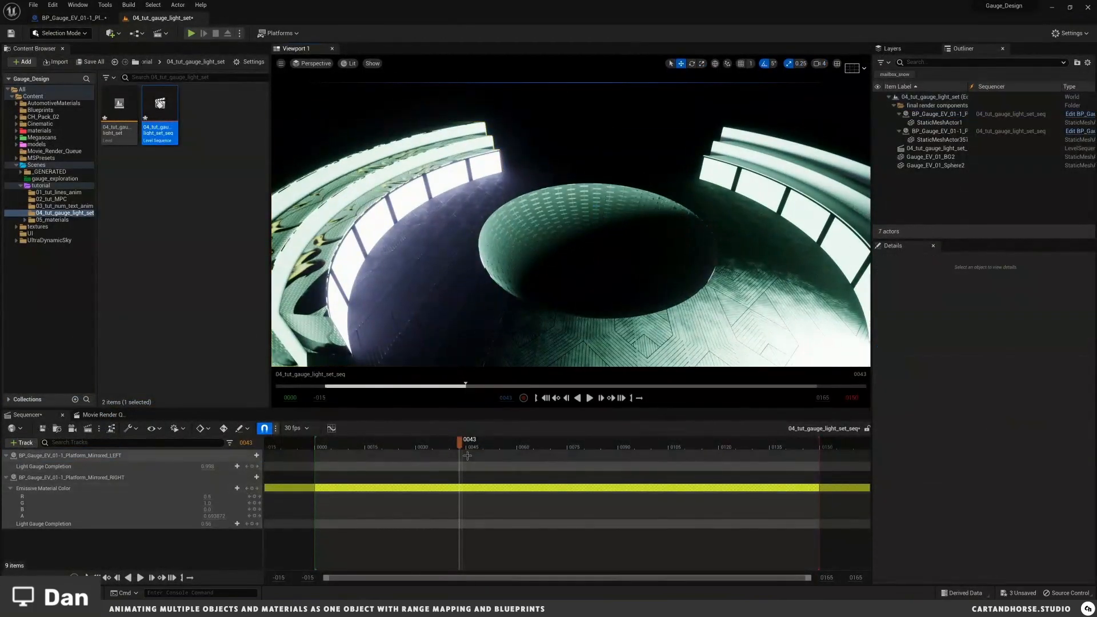
{"action": "left_click_drag", "start_coordinate": [460, 445], "coordinate": [547, 447]}
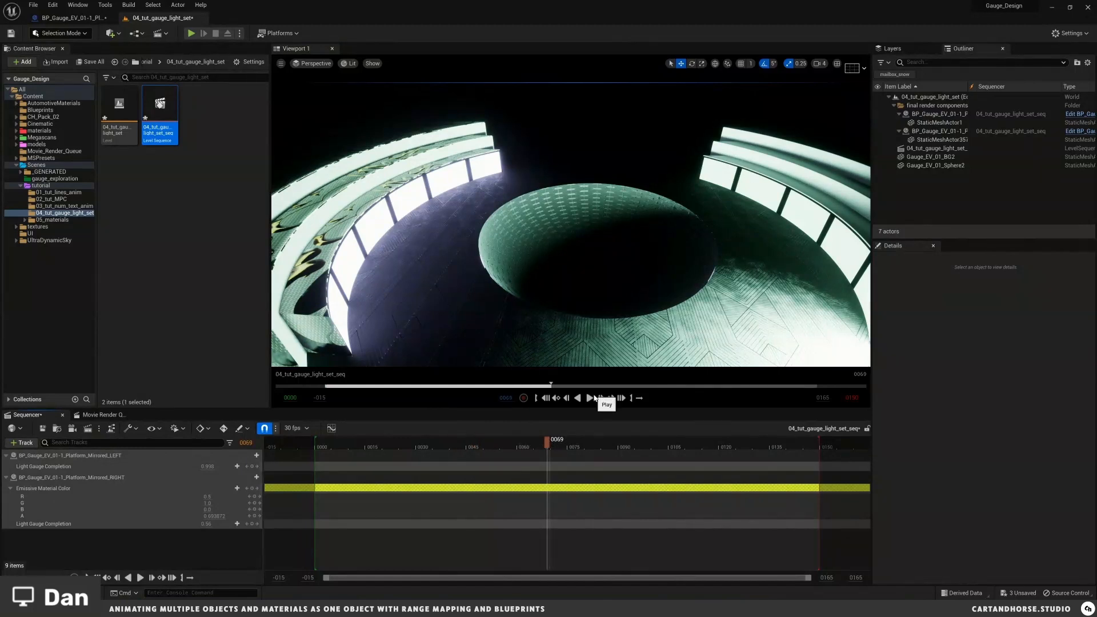
Step: Inspect both platforms from further away and scrub the sequence back to frame 52
{"action": "scroll", "coordinate": [551, 216], "scroll_direction": "down", "scroll_amount": 3}
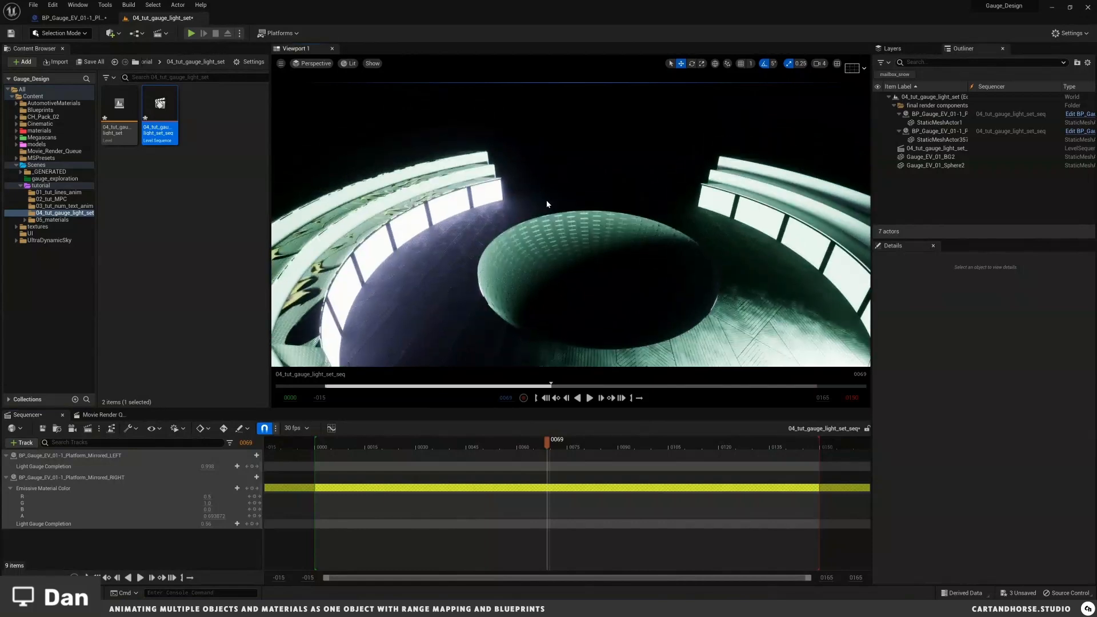
{"action": "scroll", "coordinate": [547, 210], "scroll_direction": "down", "scroll_amount": 2}
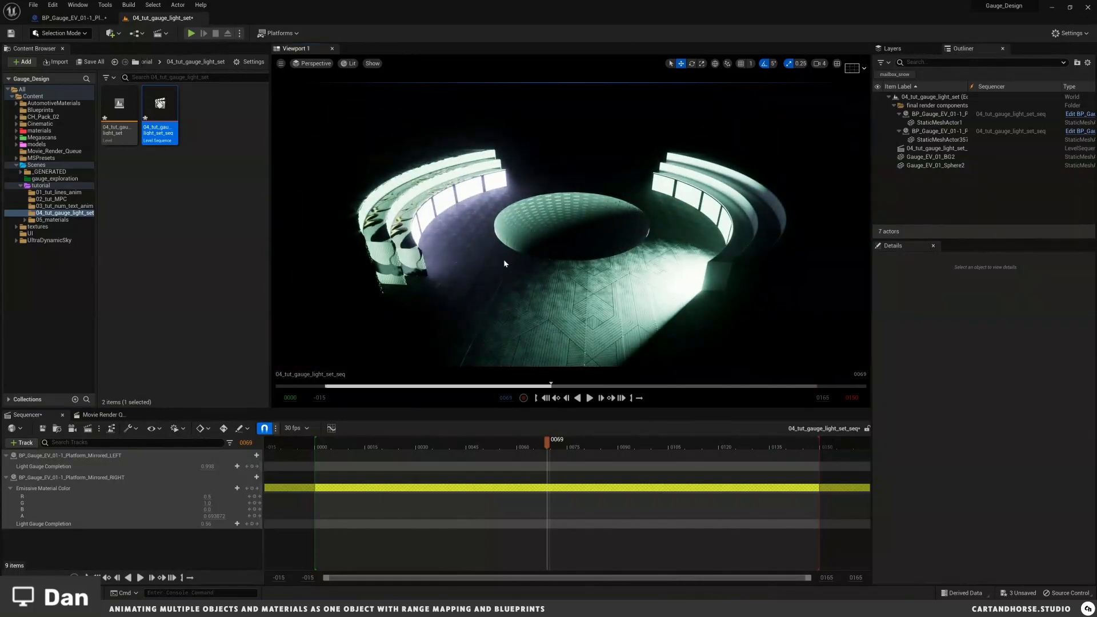
{"action": "scroll", "coordinate": [503, 259], "scroll_direction": "up", "scroll_amount": 2}
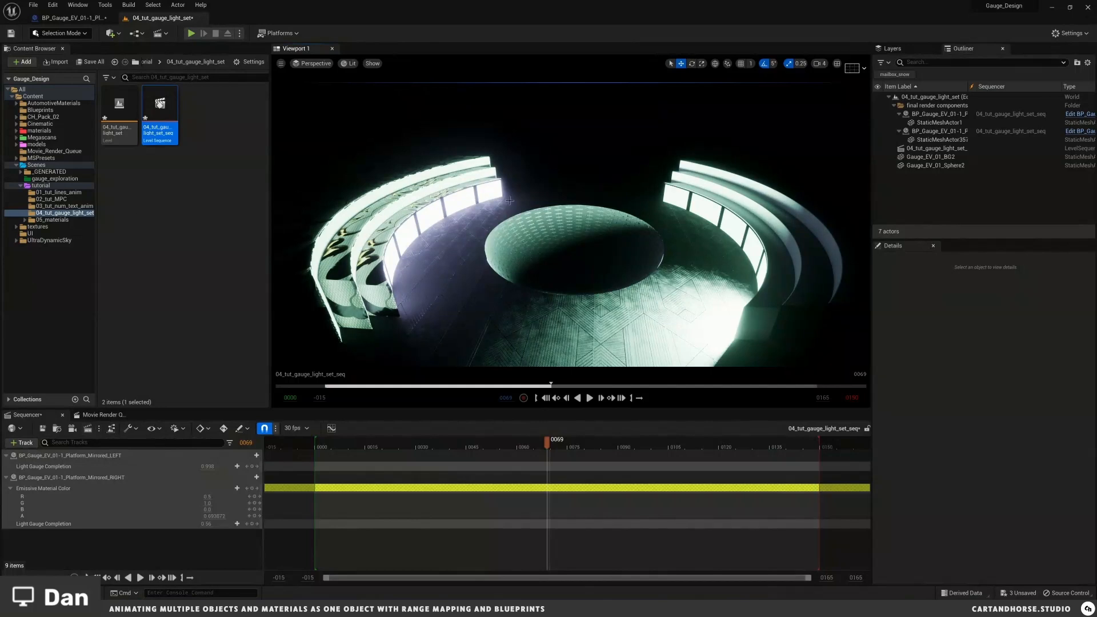
{"action": "right_click_drag", "start_coordinate": [494, 225], "coordinate": [494, 226]}
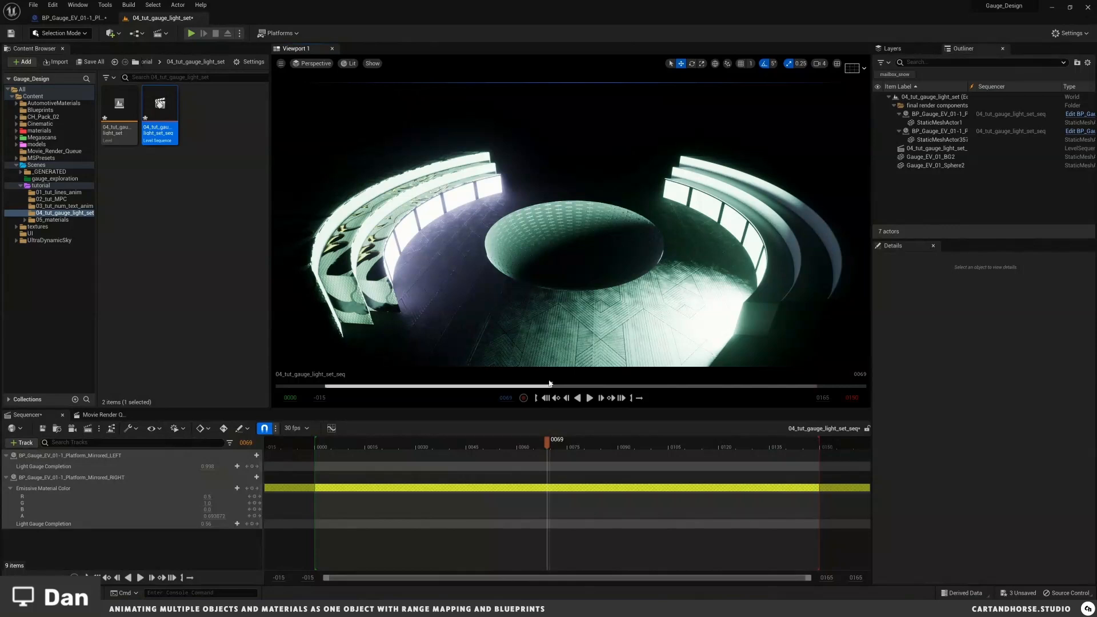
{"action": "left_click_drag", "start_coordinate": [547, 440], "coordinate": [490, 439]}
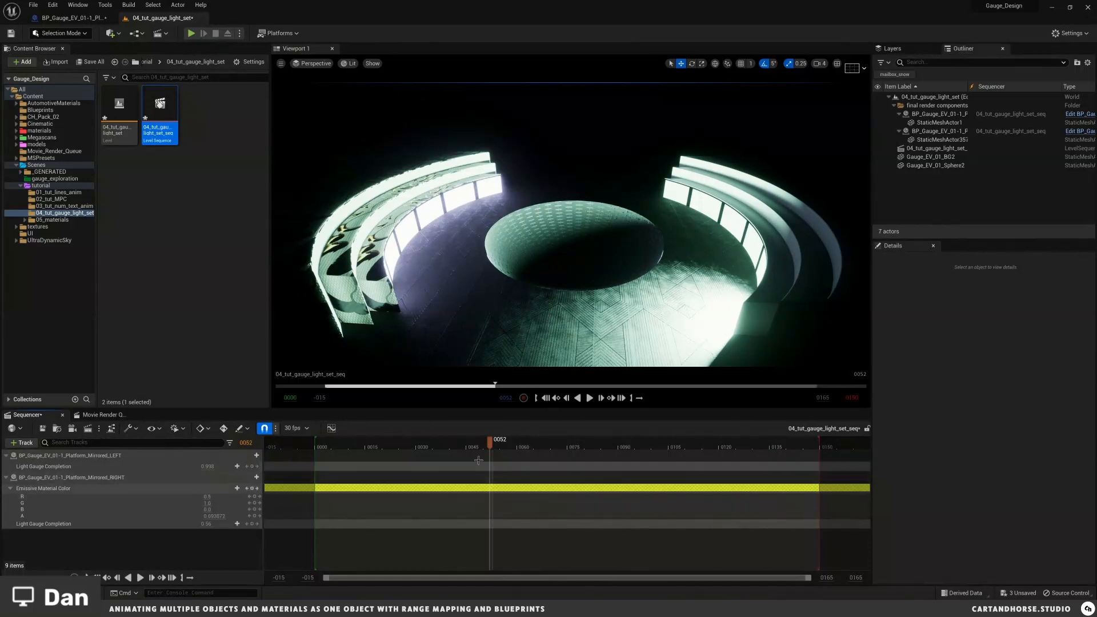
Step: Look over the left platform's entire Construction Script graph once more and return to the level
{"action": "left_click", "coordinate": [103, 18]}
{"action": "left_click", "coordinate": [269, 50]}
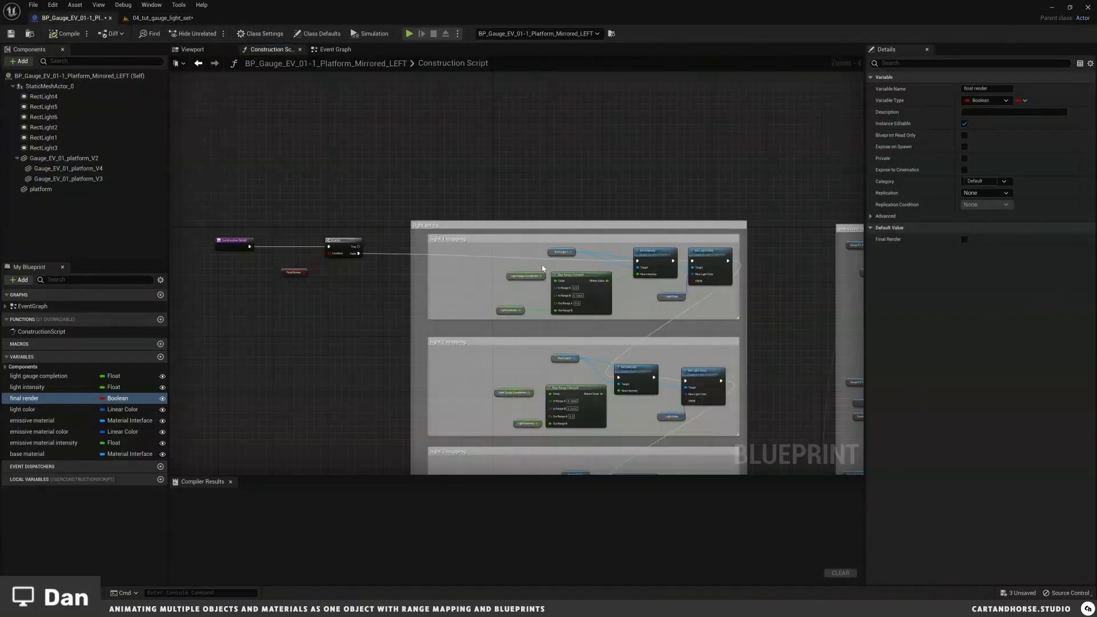
{"action": "scroll", "coordinate": [482, 202], "scroll_direction": "down", "scroll_amount": 2}
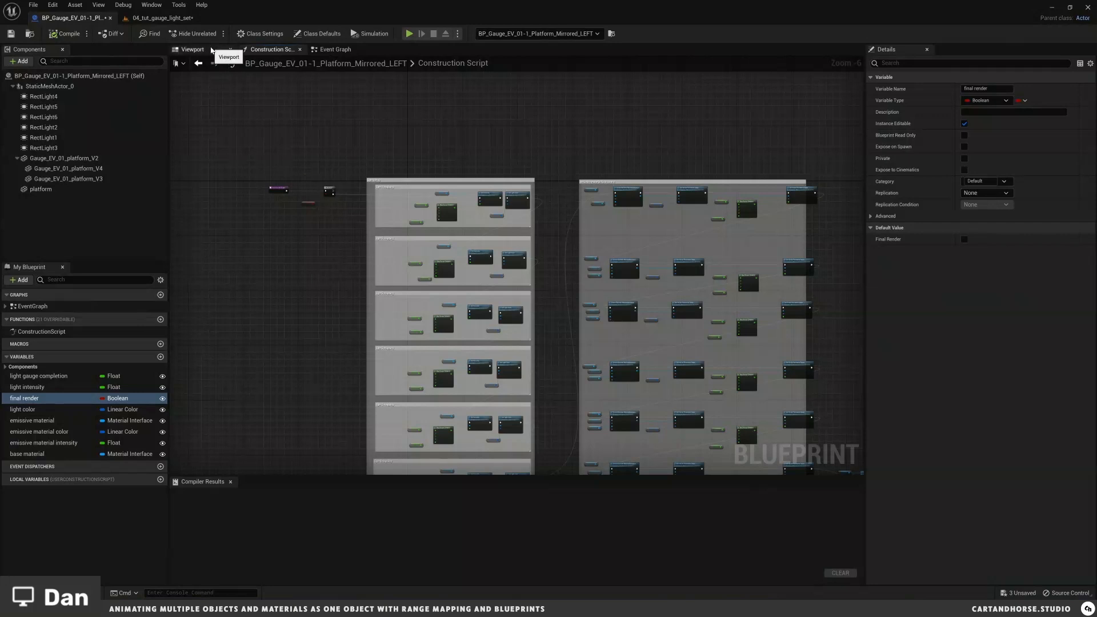
{"action": "left_click", "coordinate": [212, 49]}
{"action": "left_click", "coordinate": [163, 17]}
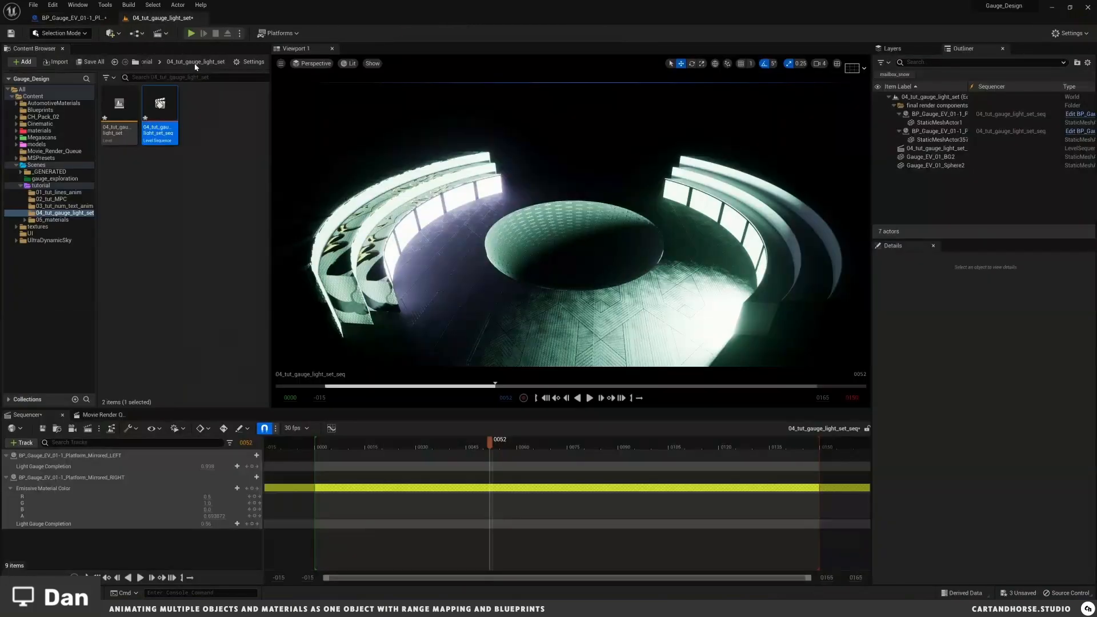